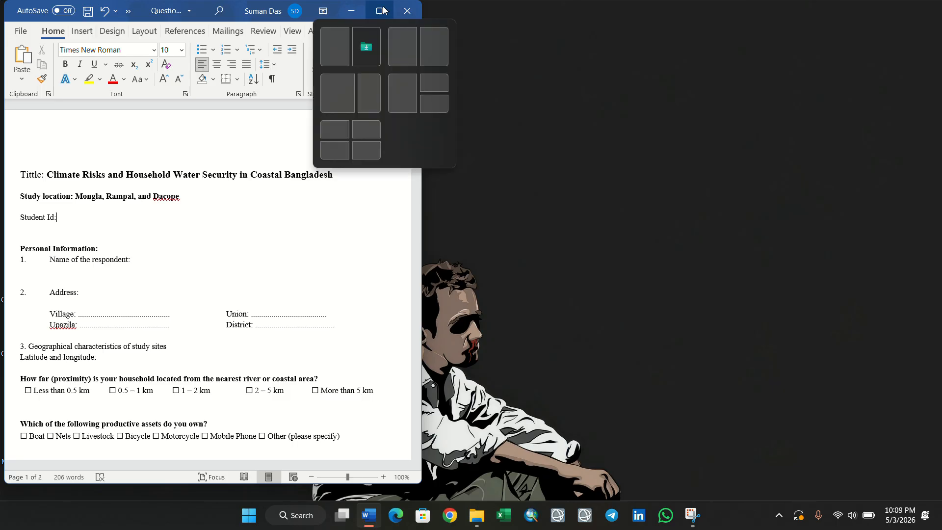
- Dock the Word questionnaire in the right half of the screen and look through its questions and tables
left_click(427, 46)
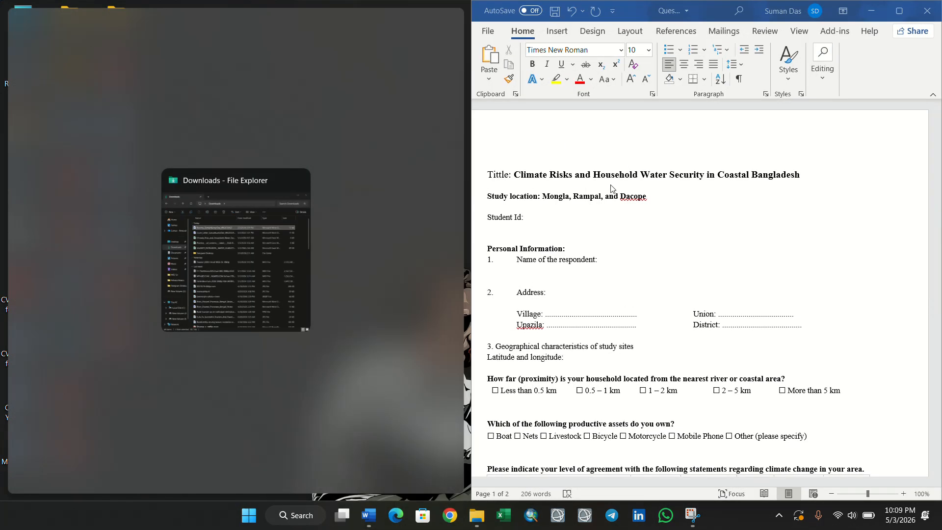
left_click(384, 175)
scroll(575, 214, "down", 5)
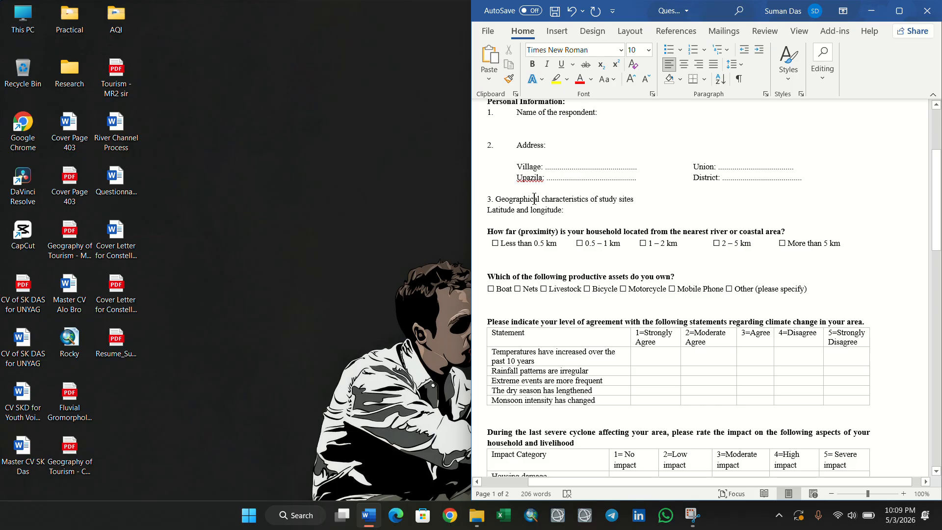
scroll(547, 185, "down", 9)
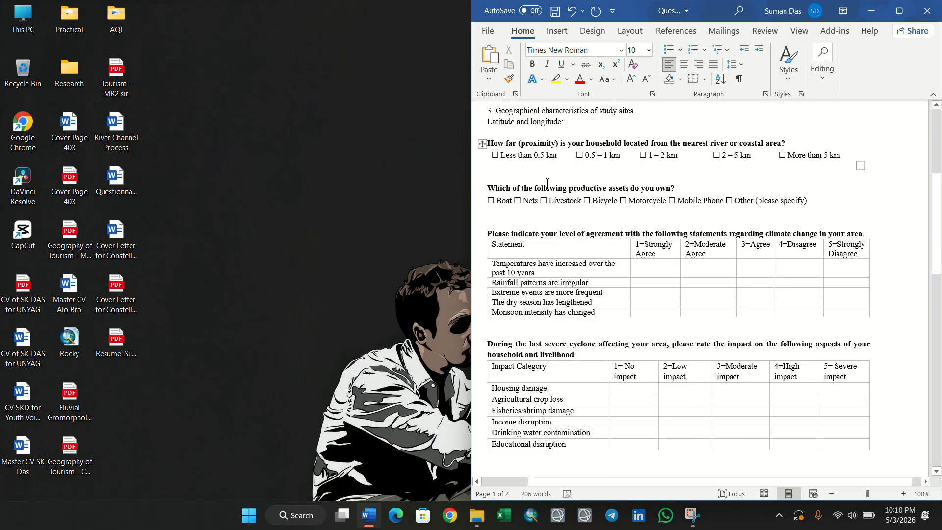
scroll(543, 194, "up", 7)
scroll(542, 193, "up", 7)
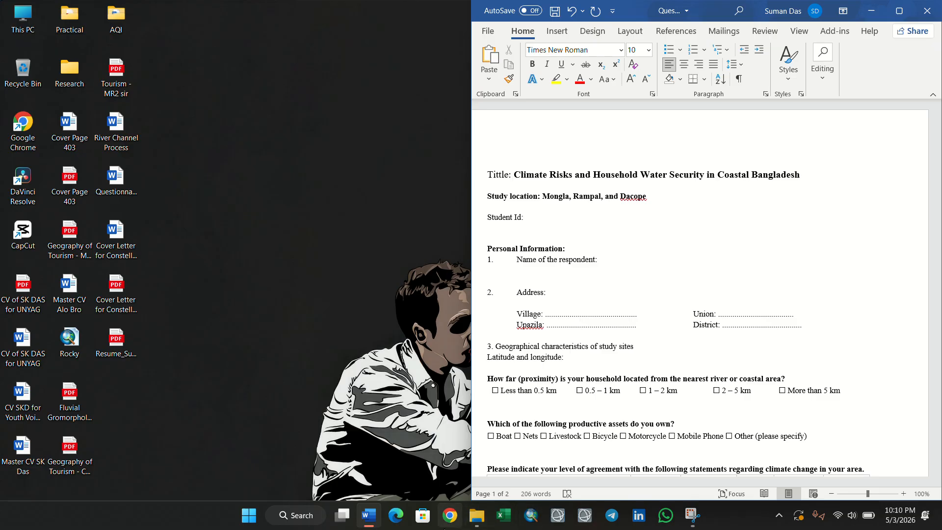
- Switch to Chrome with the second user profile, search Google for kobotoolbox and open the KoboToolbox website
left_click(450, 515)
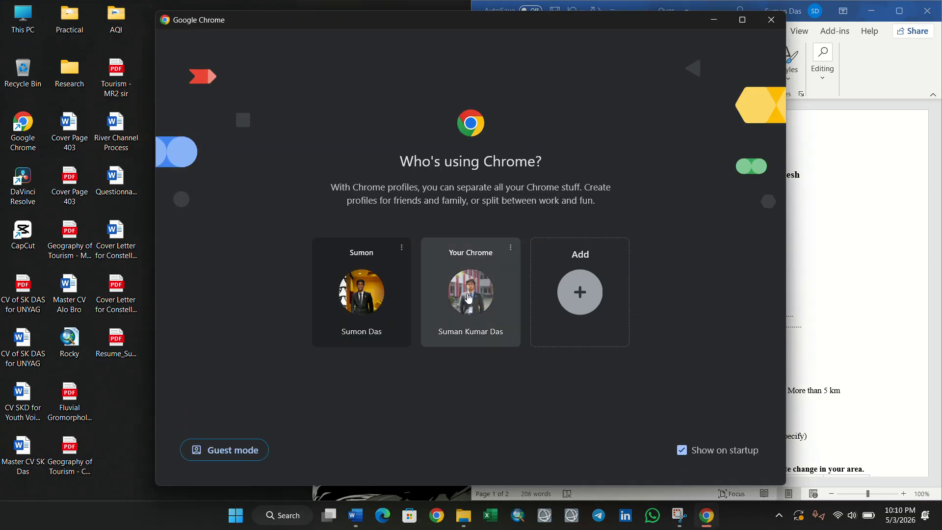
left_click(467, 293)
left_click(389, 283)
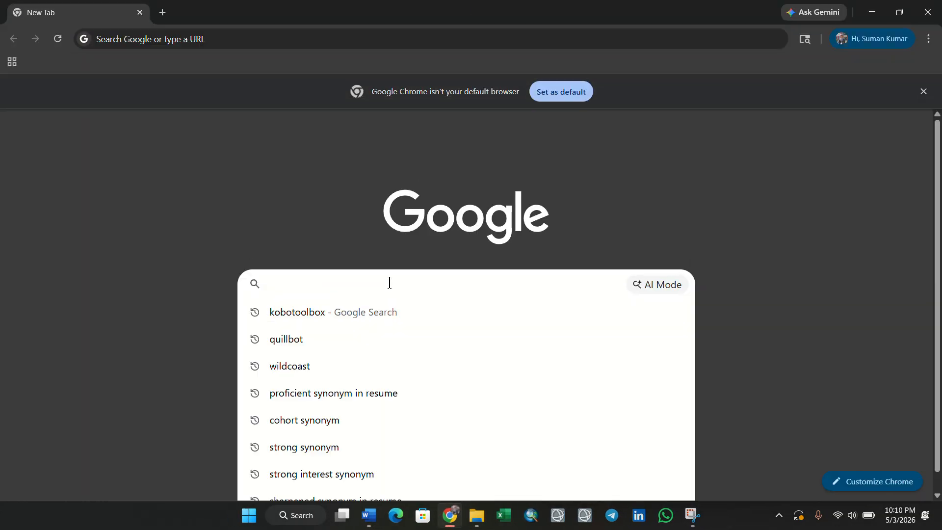
left_click(314, 313)
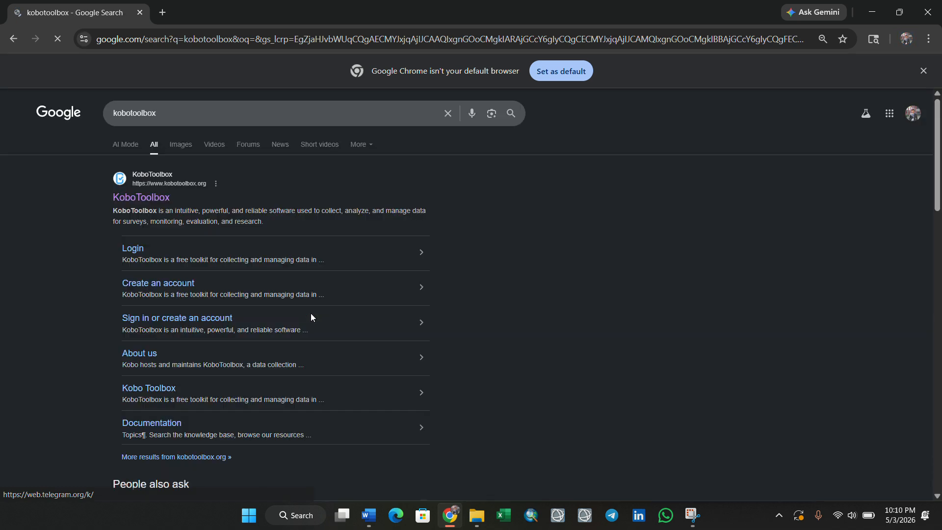
left_click(133, 198)
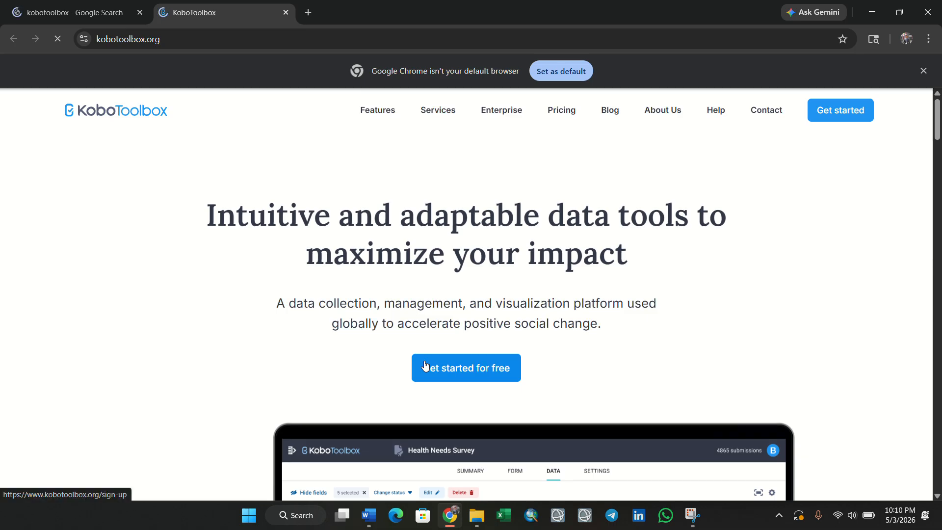
- Go to the free KoboToolbox sign-in page and log in with the saved account credentials
left_click(427, 370)
scroll(343, 373, "down", 2)
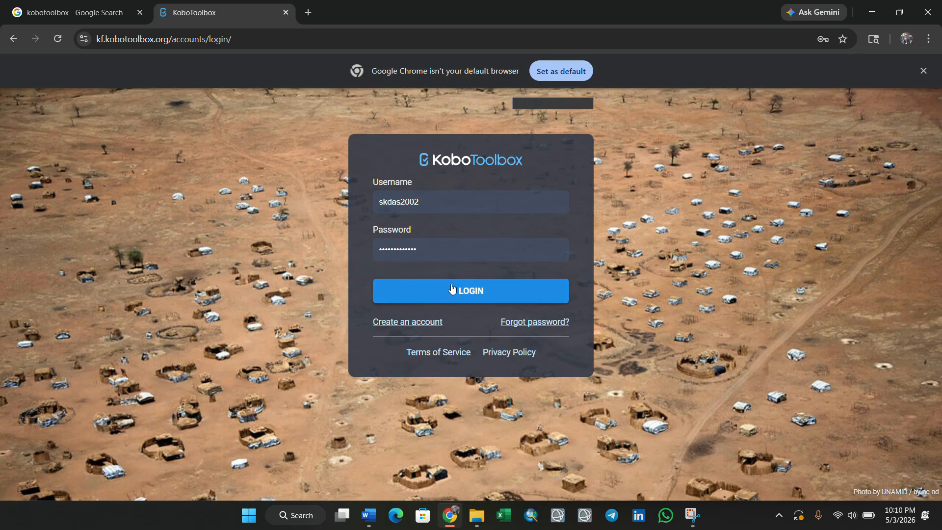
left_click(451, 288)
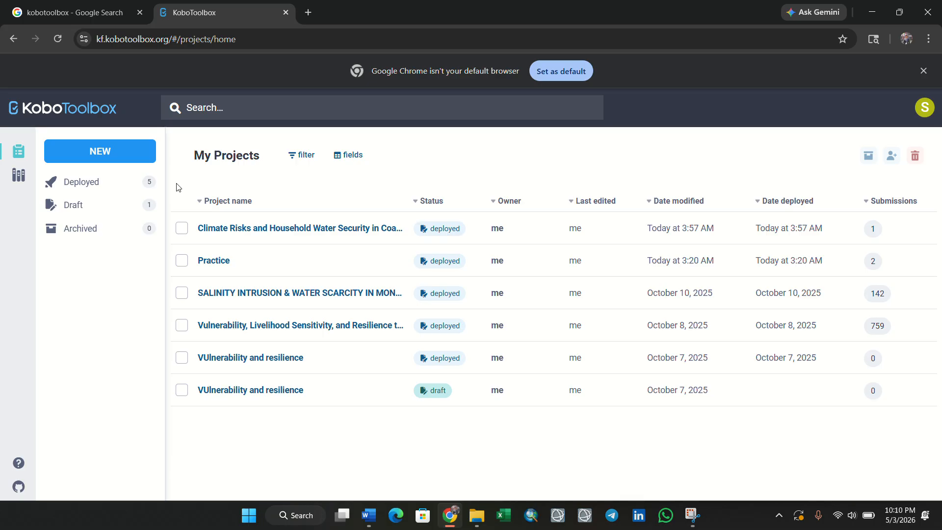
- Start a new project built from scratch, named "Practice Purpose" with the description "For practise purpose"
left_click(120, 153)
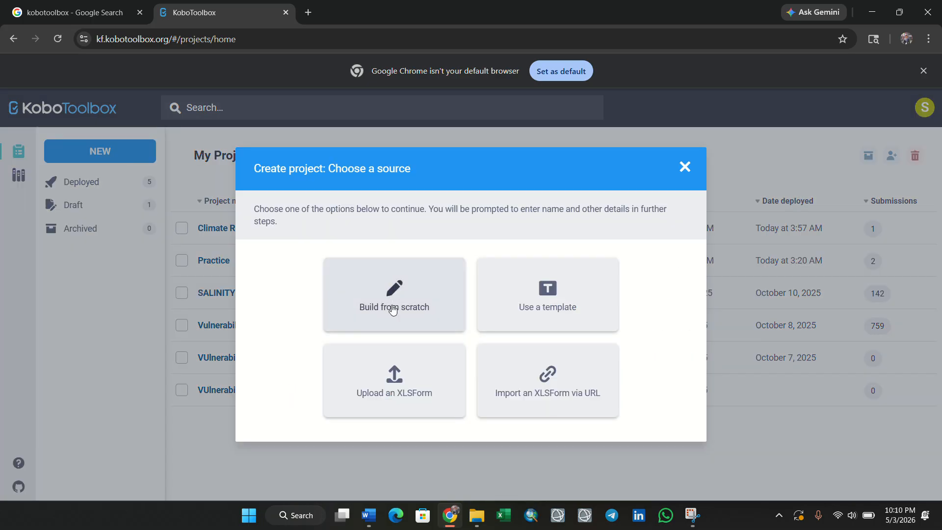
left_click(392, 308)
left_click(290, 258)
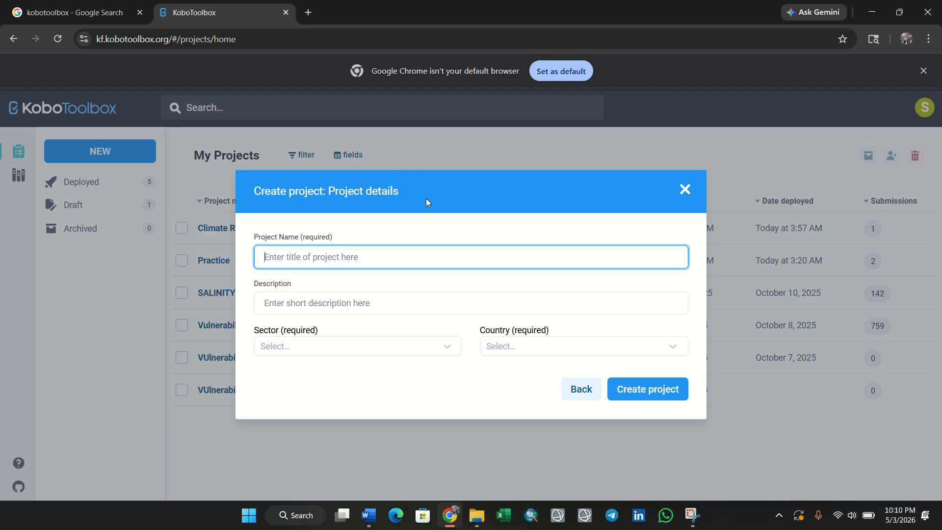
type("Pra")
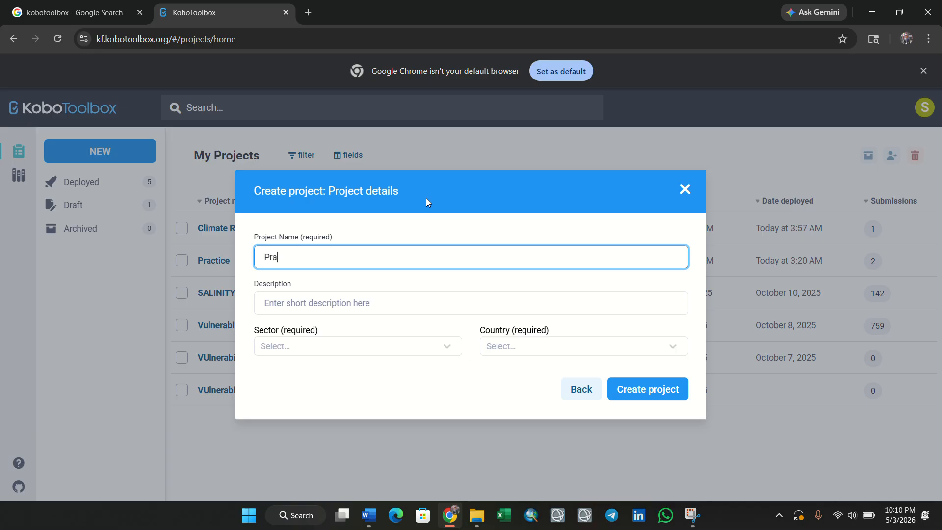
type("ctice Purpose")
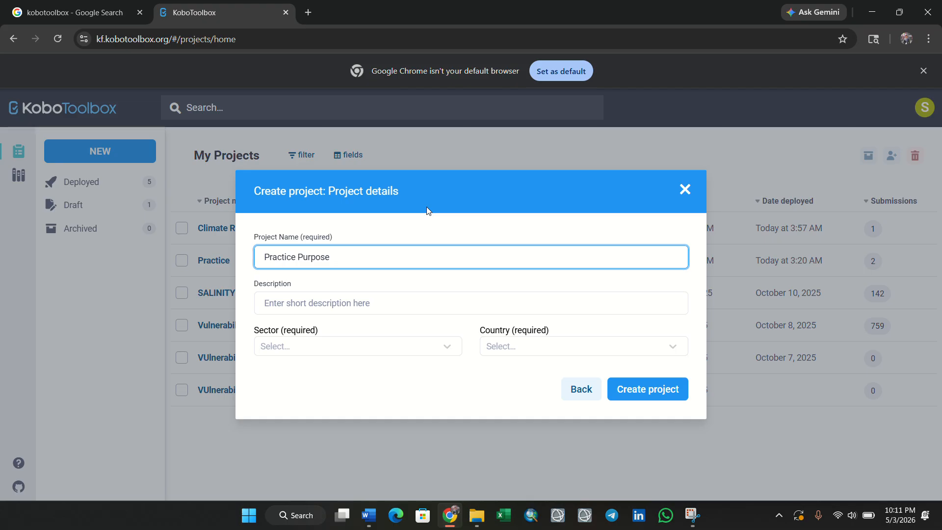
left_click(332, 300)
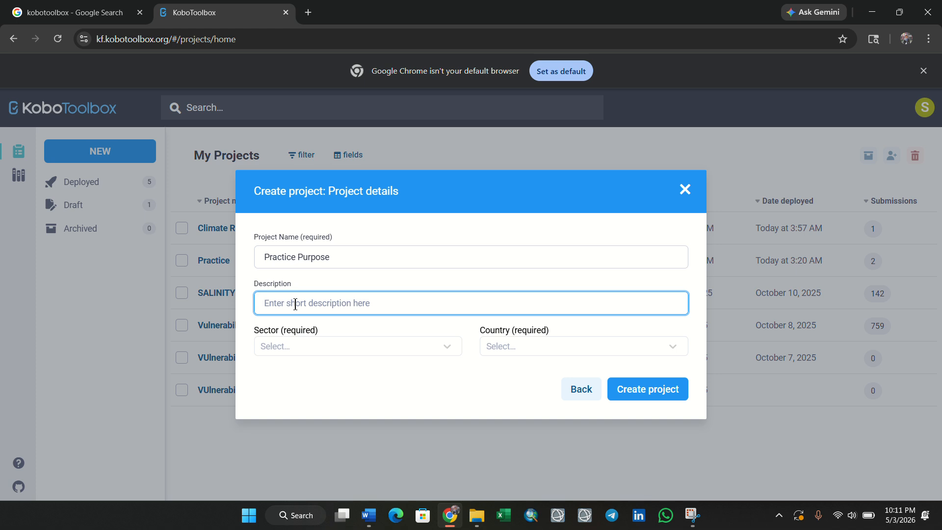
type("For practise purpose")
- Set the project's sector to Environment and country to Bangladesh, and create the project
left_click(316, 348)
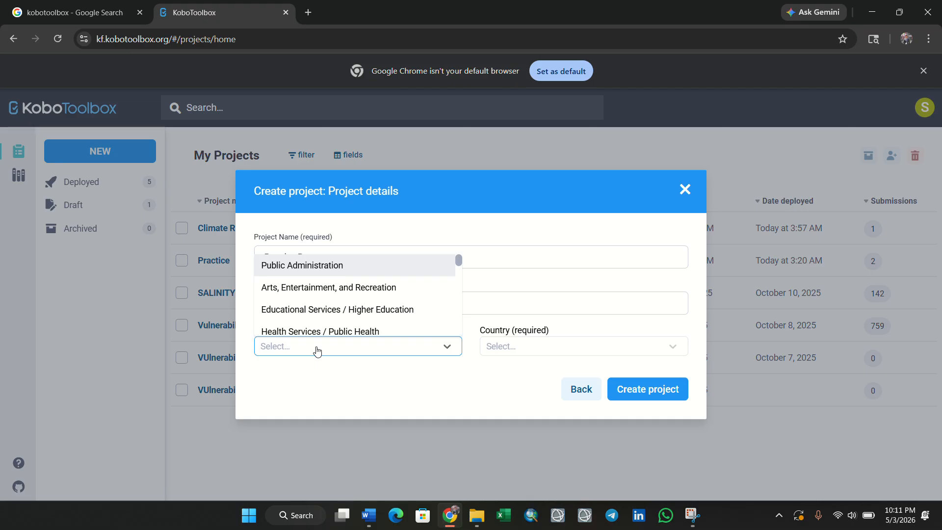
scroll(330, 313, "down", 5)
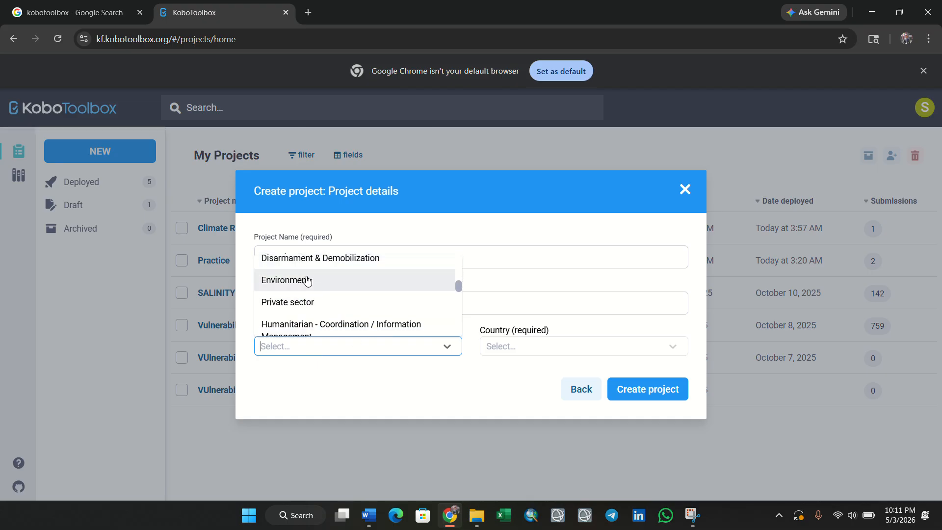
left_click(307, 280)
left_click(537, 345)
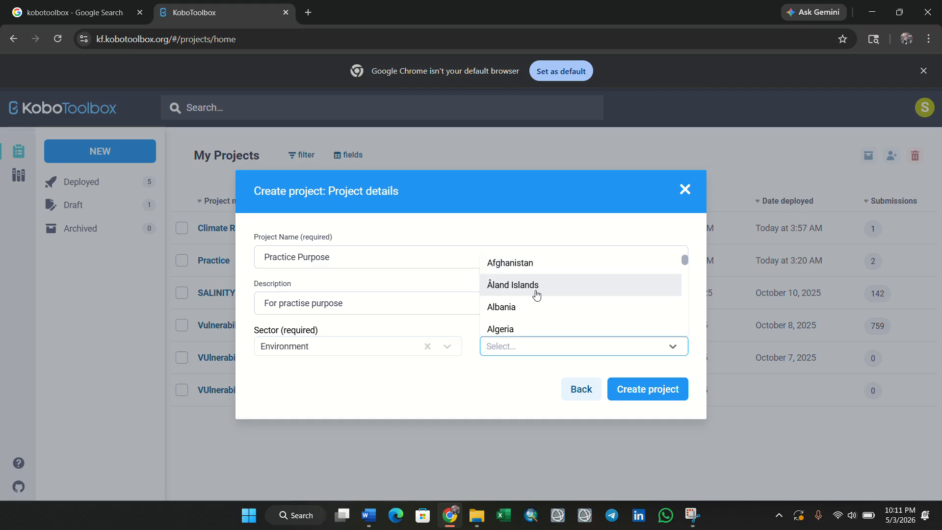
scroll(536, 294, "down", 8)
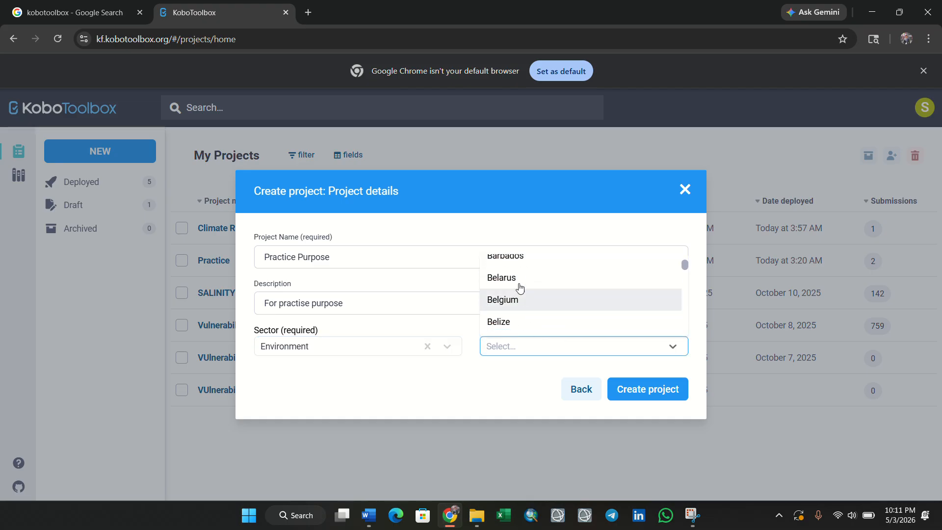
scroll(520, 286, "up", 3)
left_click(513, 294)
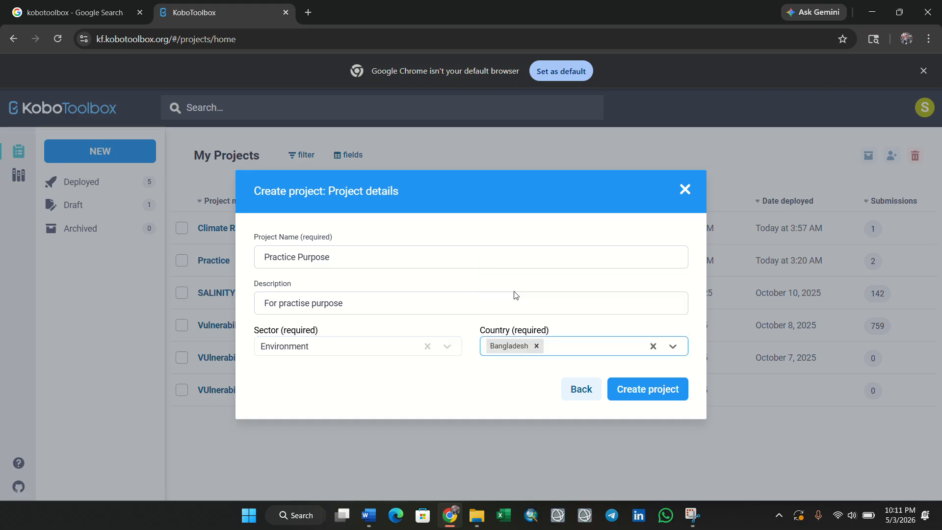
left_click(638, 390)
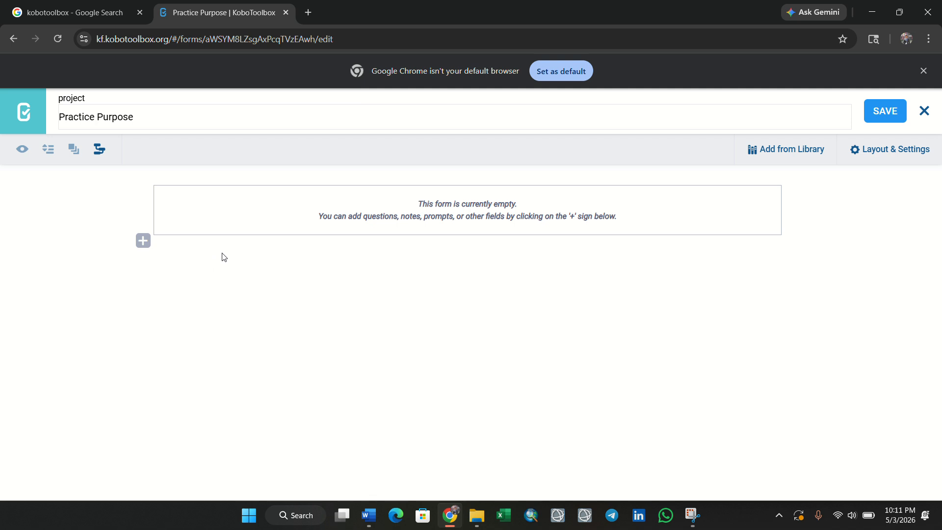
- Tile the browser beside the Word questionnaire and add a number question labelled "Student Id", copied from the document
mouse_move(902, 14)
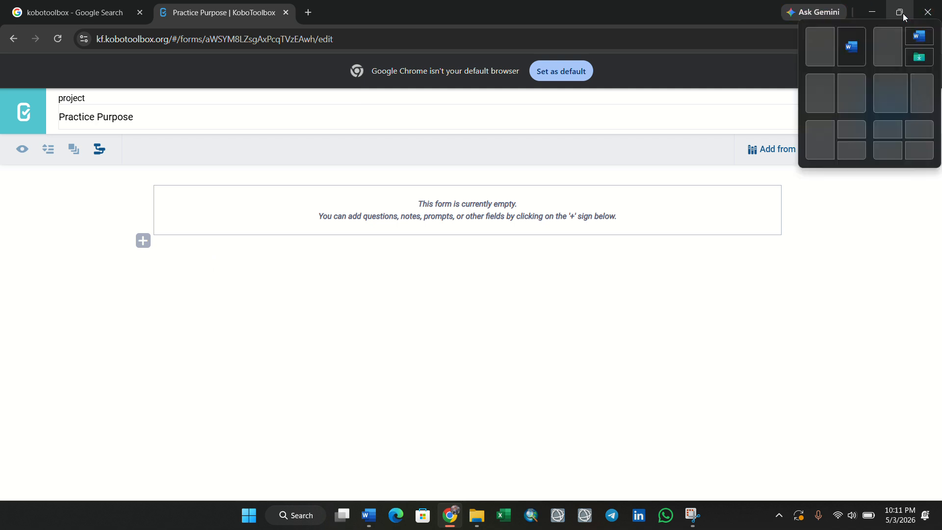
left_click(810, 46)
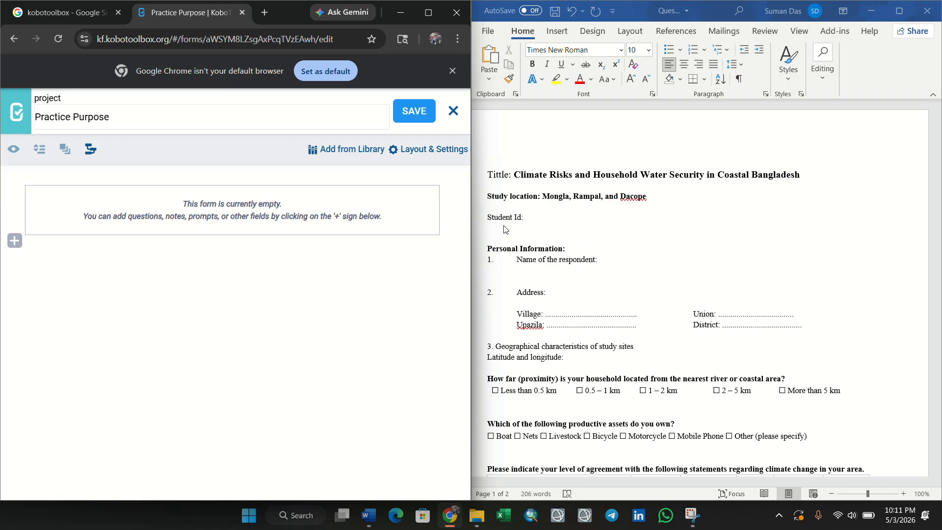
left_click(15, 242)
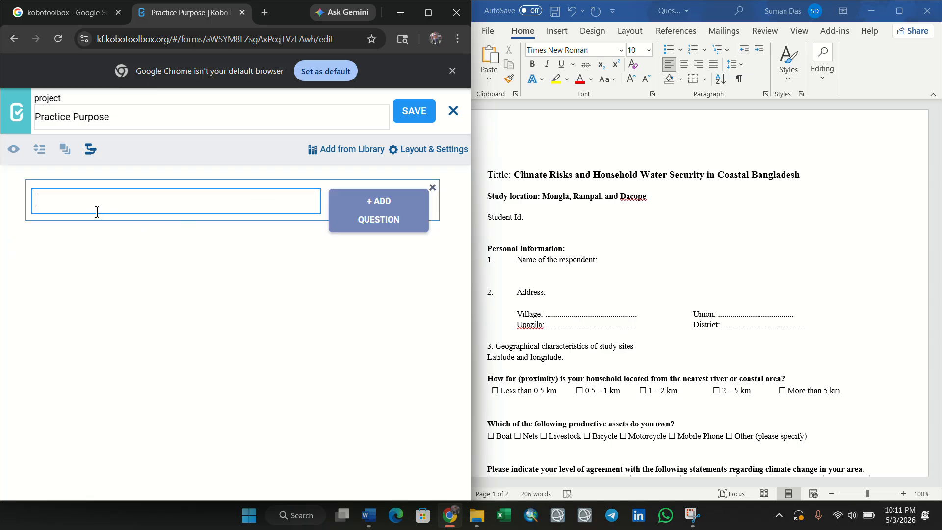
left_click(495, 217)
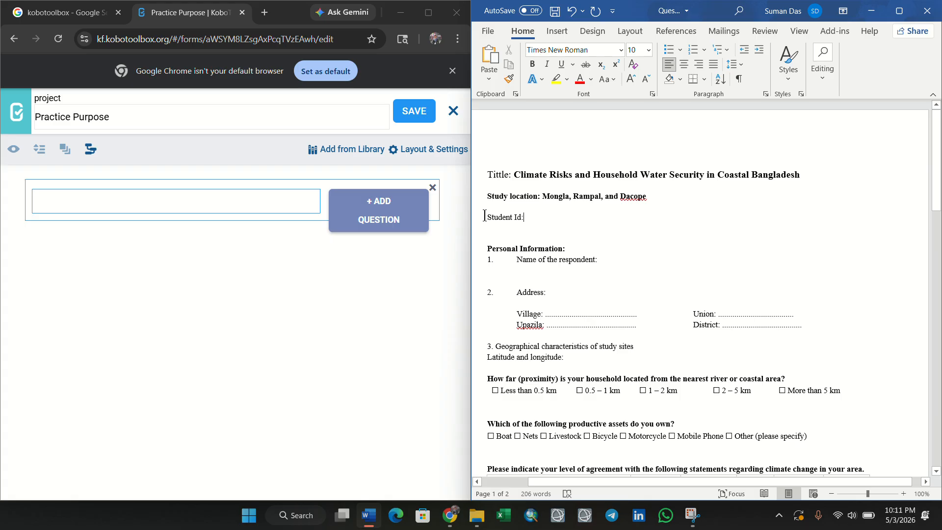
left_click_drag(484, 216, 532, 216)
key("ctrl+c")
left_click(58, 201)
right_click(57, 201)
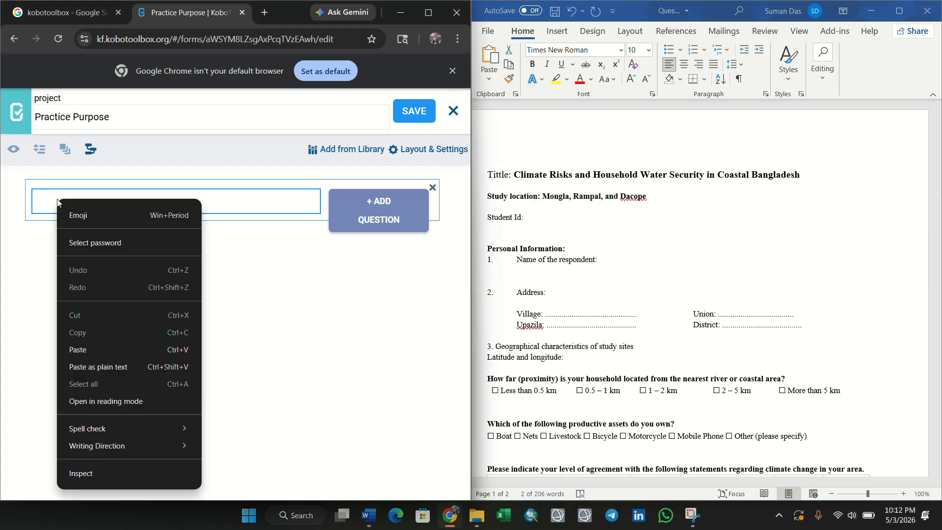
left_click(85, 349)
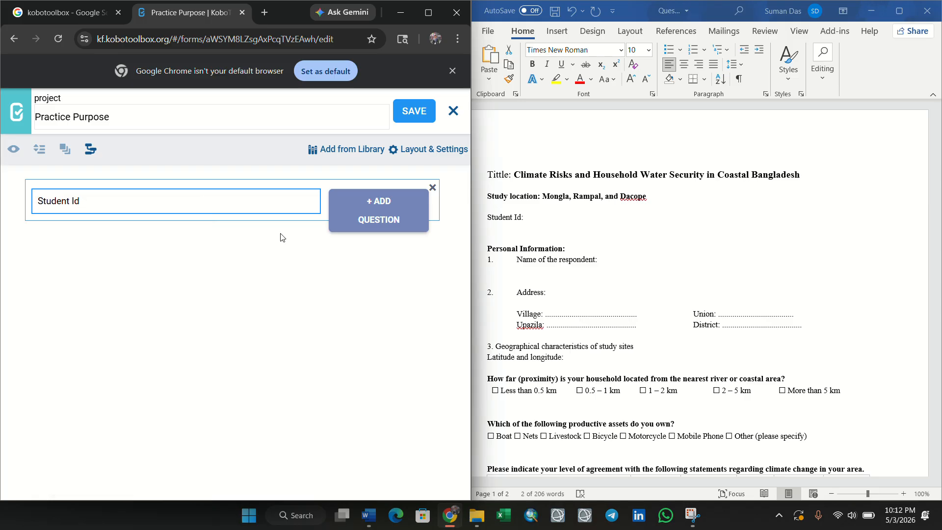
left_click(363, 214)
left_click(356, 233)
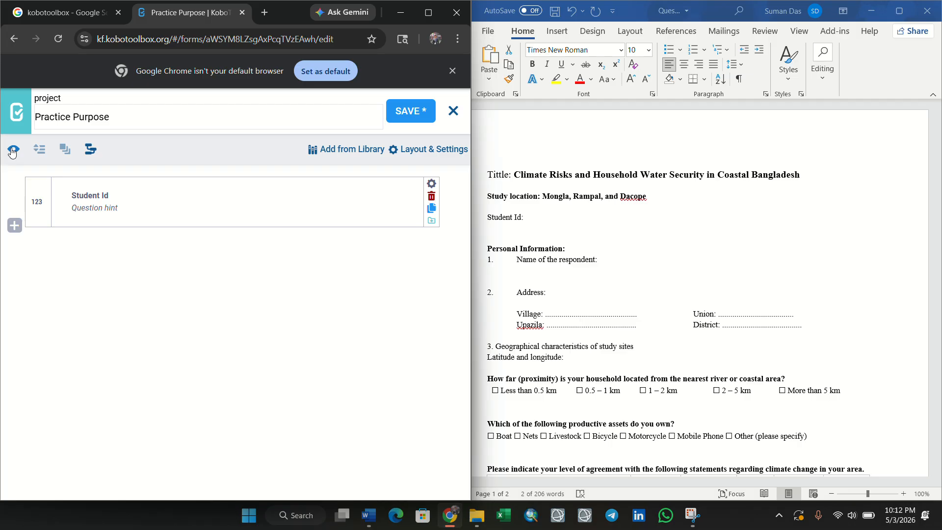
- Preview the form, validate it with the Student Id field left empty, and close the preview
left_click(12, 152)
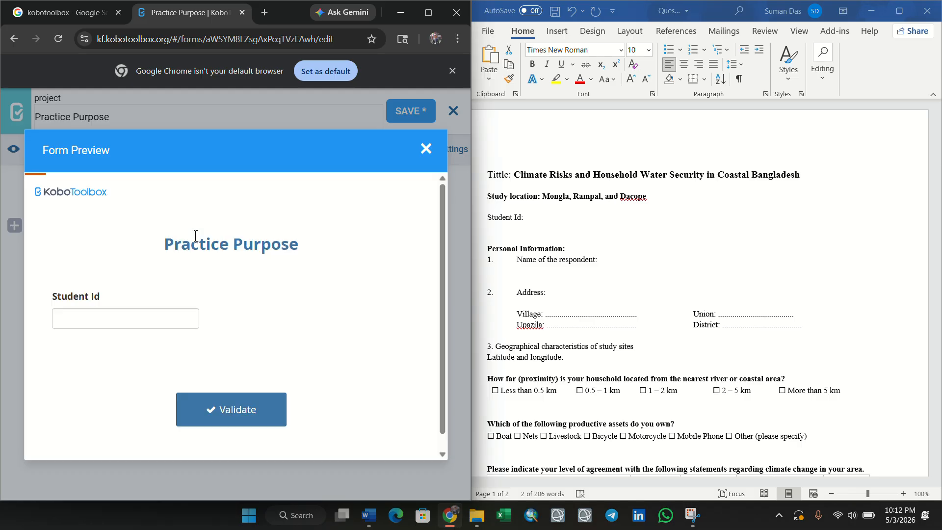
left_click(72, 316)
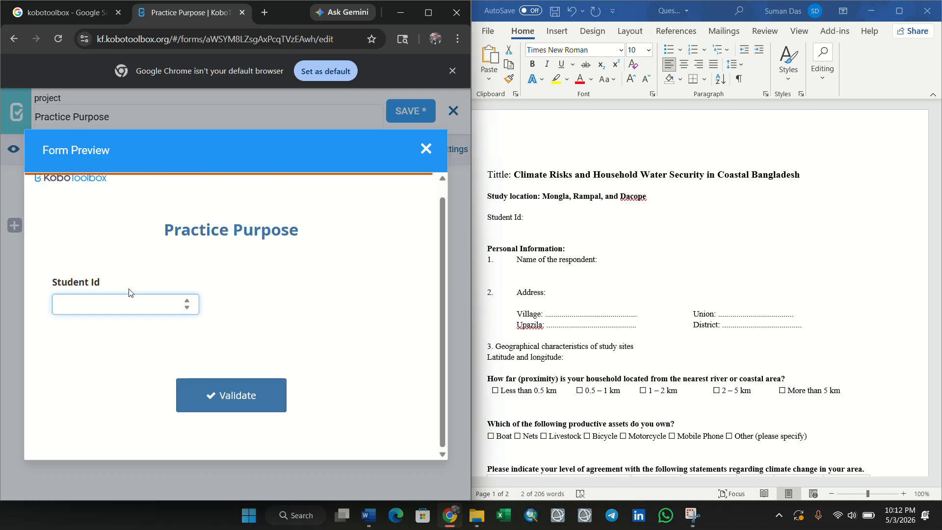
left_click(217, 391)
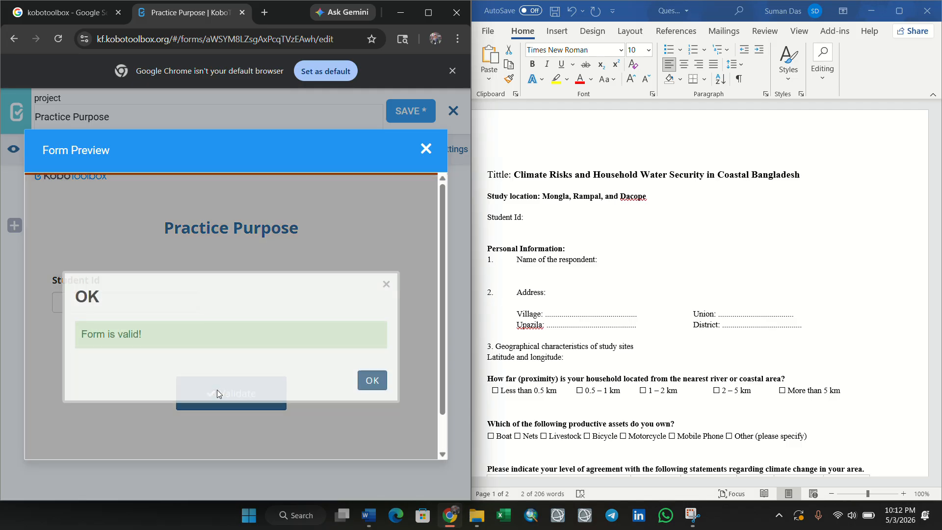
left_click(371, 380)
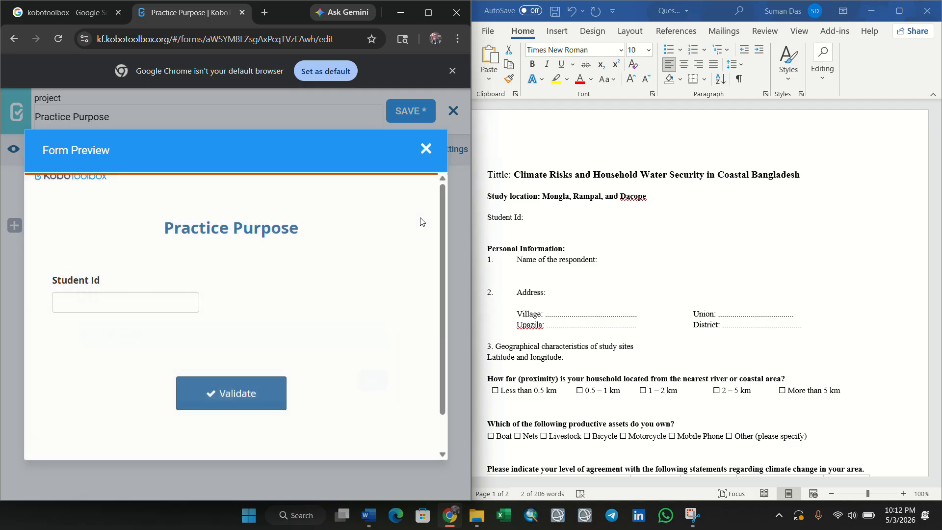
left_click(426, 148)
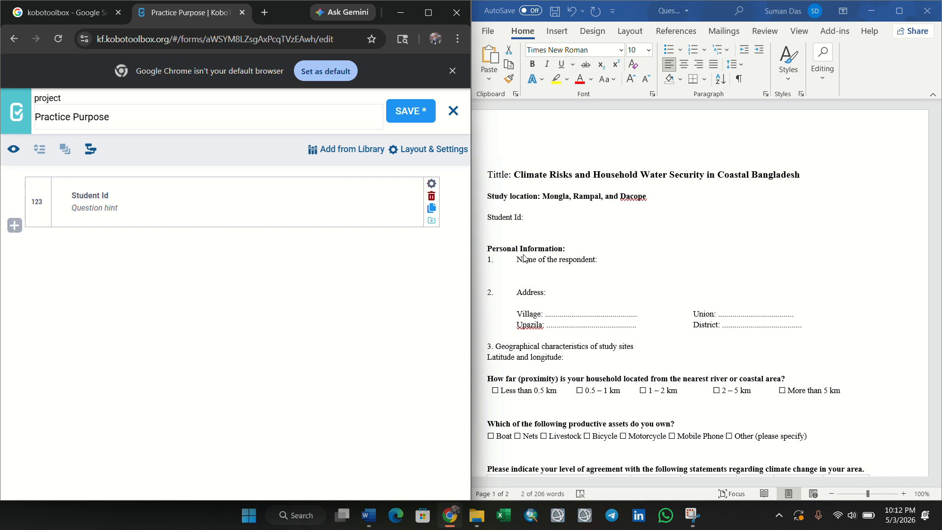
- Add a text question labelled "Name of the respondent" below Student Id, copying the label from the Word questionnaire
left_click(14, 225)
left_click(524, 262)
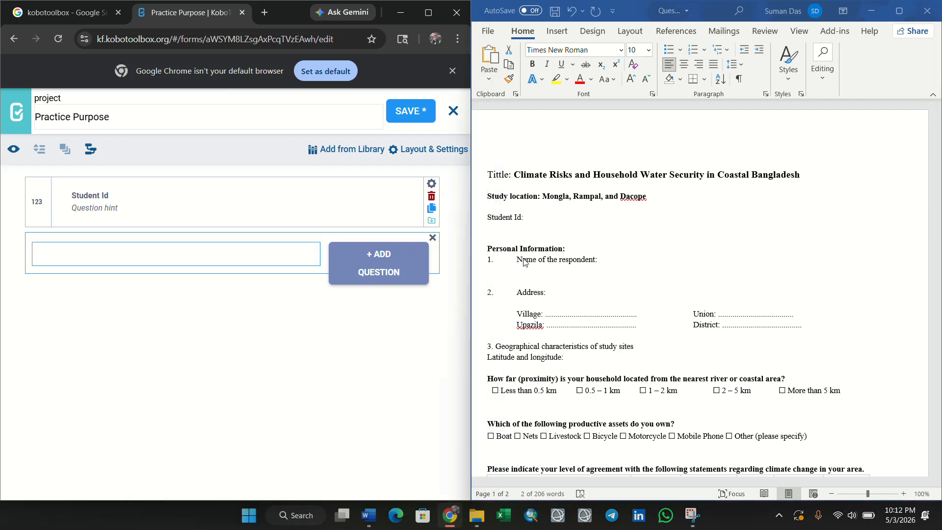
left_click_drag(515, 260, 605, 259)
key("ctrl+c")
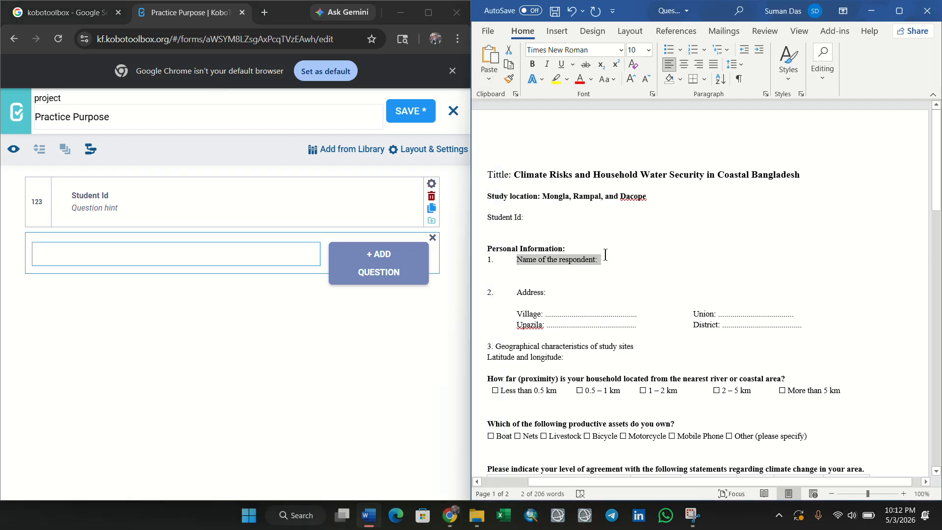
left_click(156, 262)
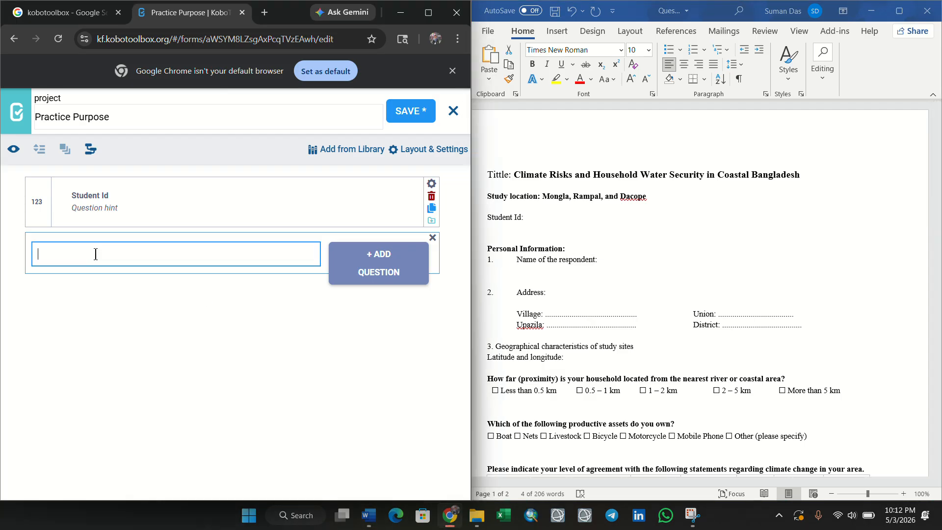
right_click(97, 251)
left_click(117, 361)
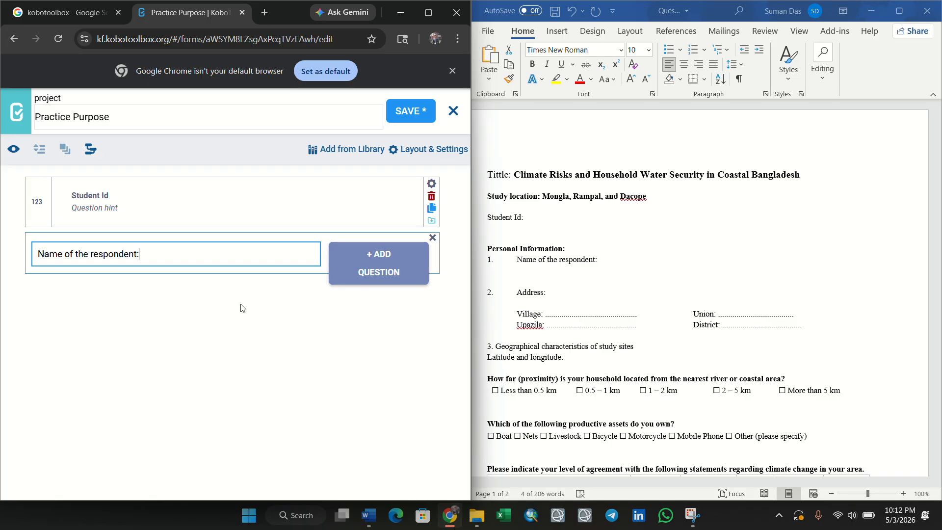
key("Return")
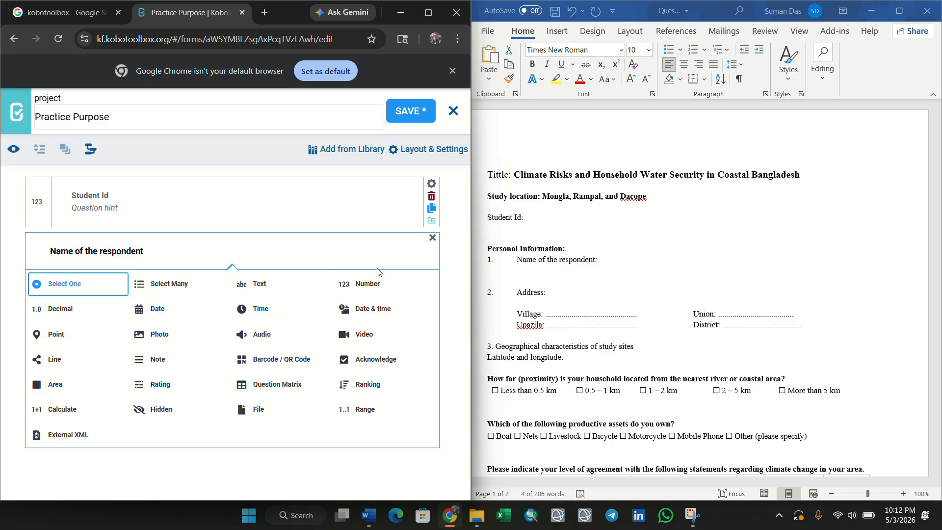
left_click(250, 288)
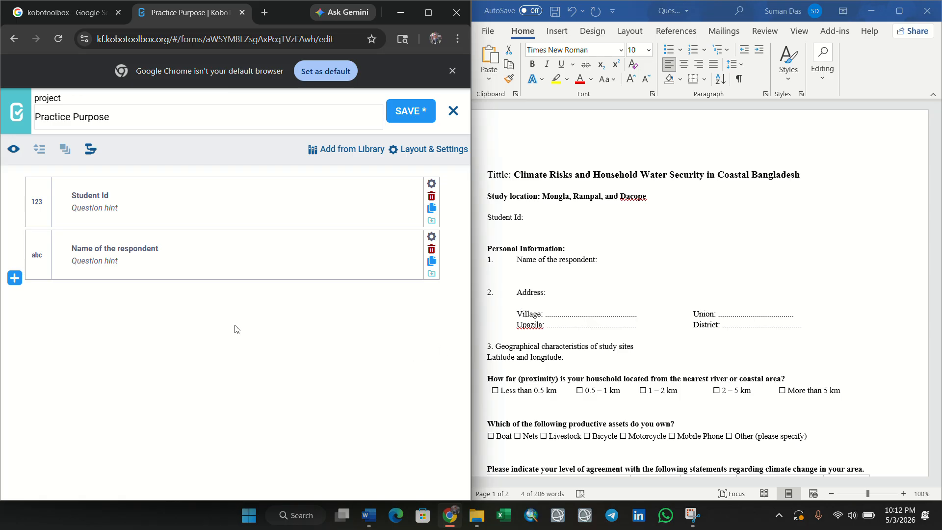
- Add two text questions labelled "Village" and "Union" below the respondent name question
left_click(15, 278)
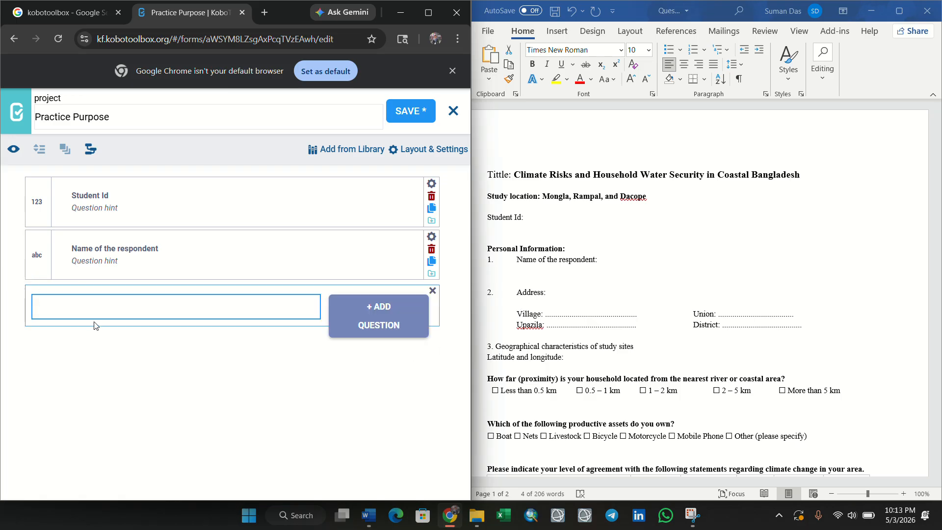
type("Village")
left_click(370, 315)
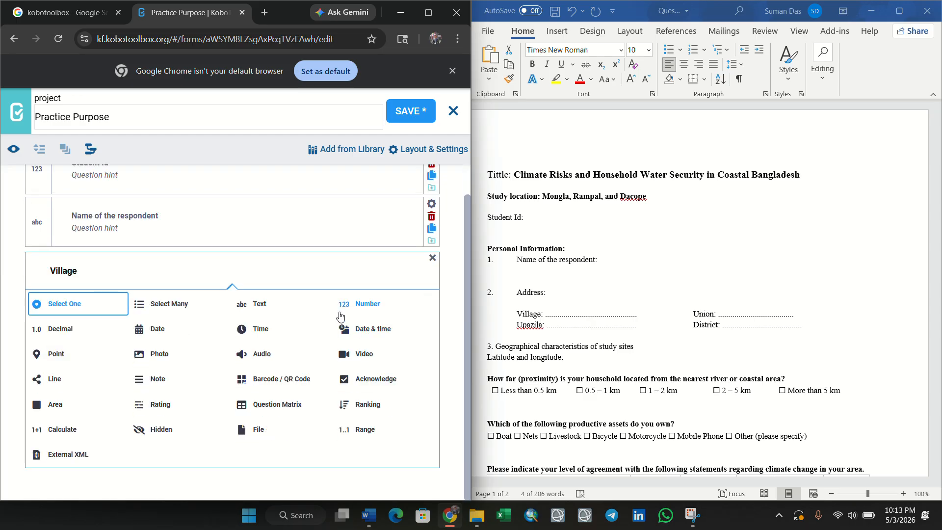
left_click(251, 308)
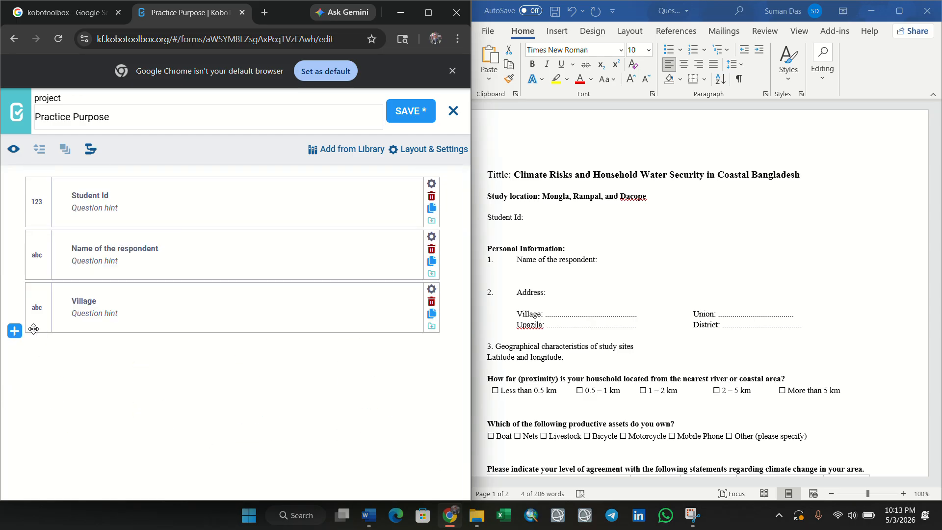
left_click(12, 332)
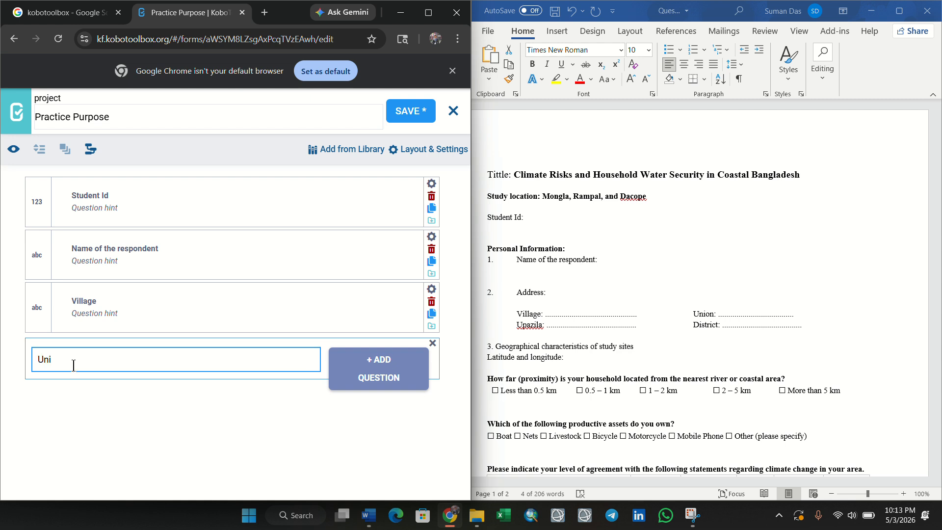
type("on")
left_click(385, 371)
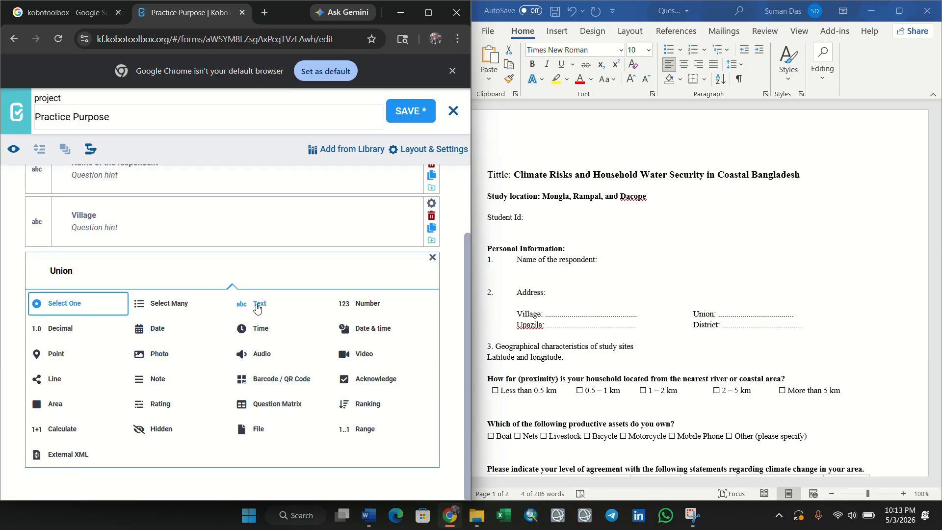
left_click(252, 304)
- Add two more text questions labelled "Upazila" and "District" at the end of the form
left_click(14, 384)
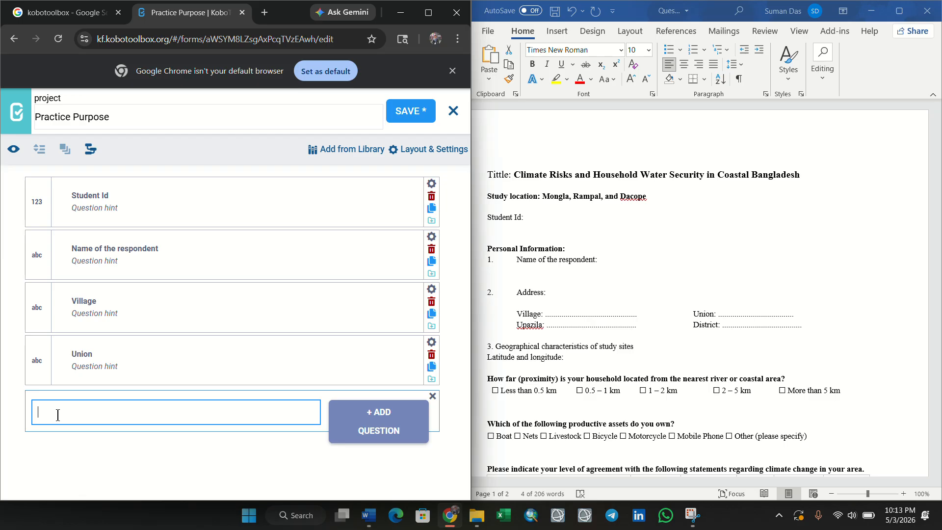
type("Upazila")
left_click(373, 420)
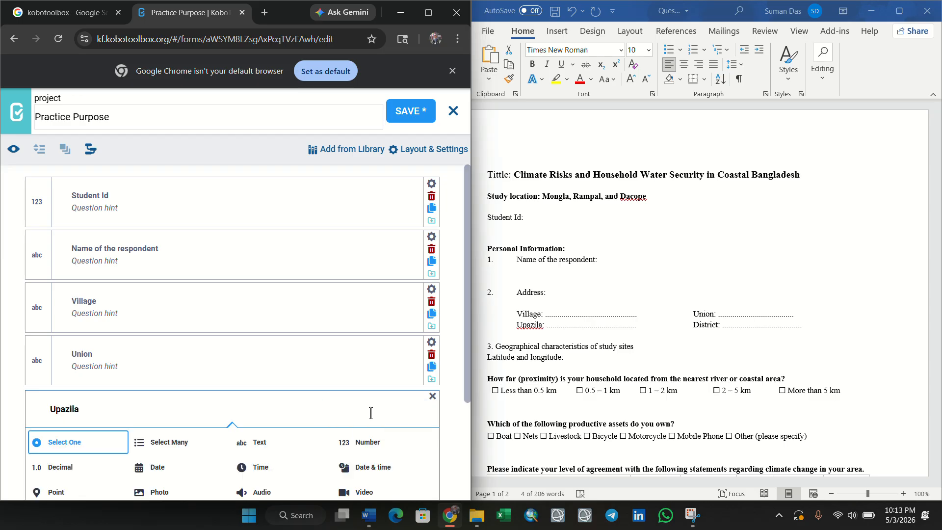
left_click(253, 308)
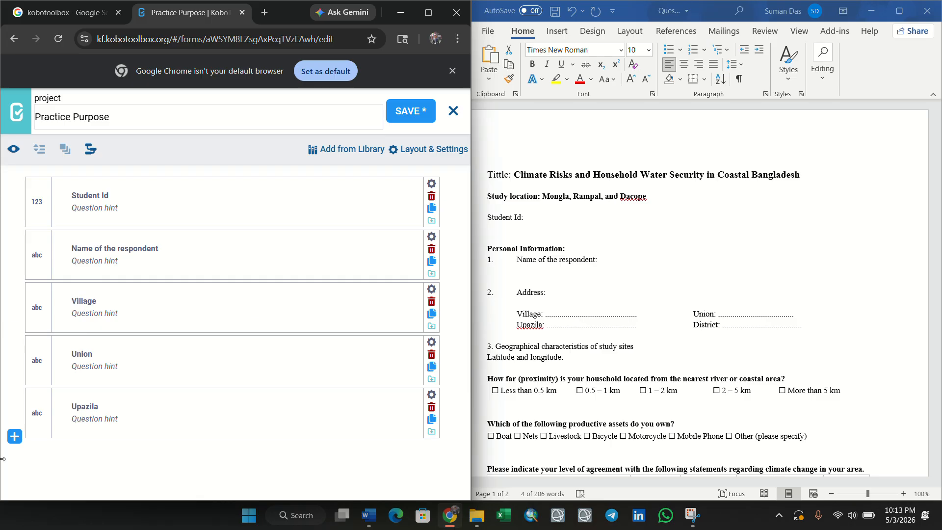
left_click(14, 437)
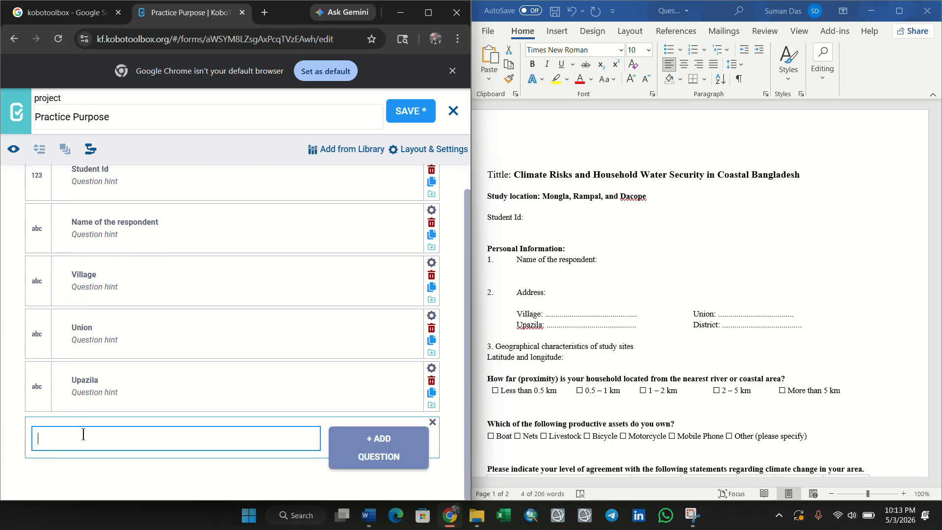
type("District")
key("Return")
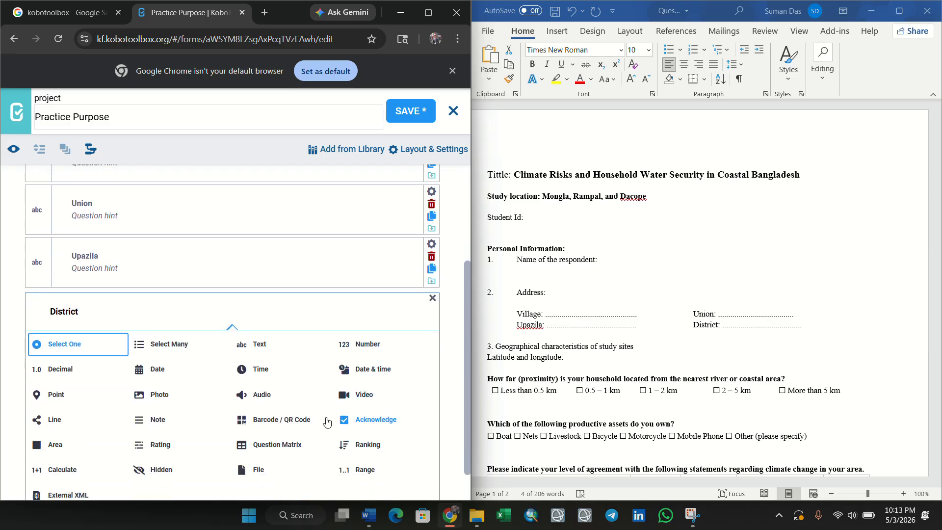
left_click(252, 282)
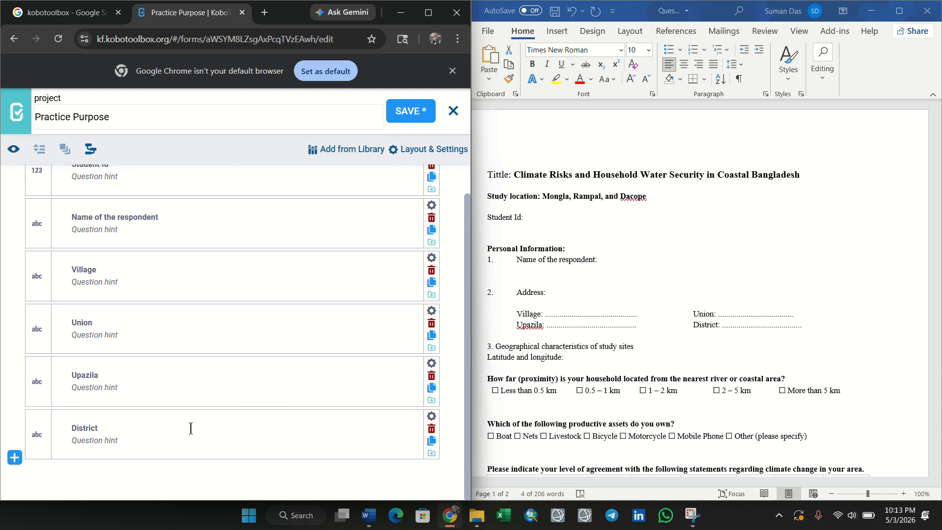
scroll(83, 302, "up", 1)
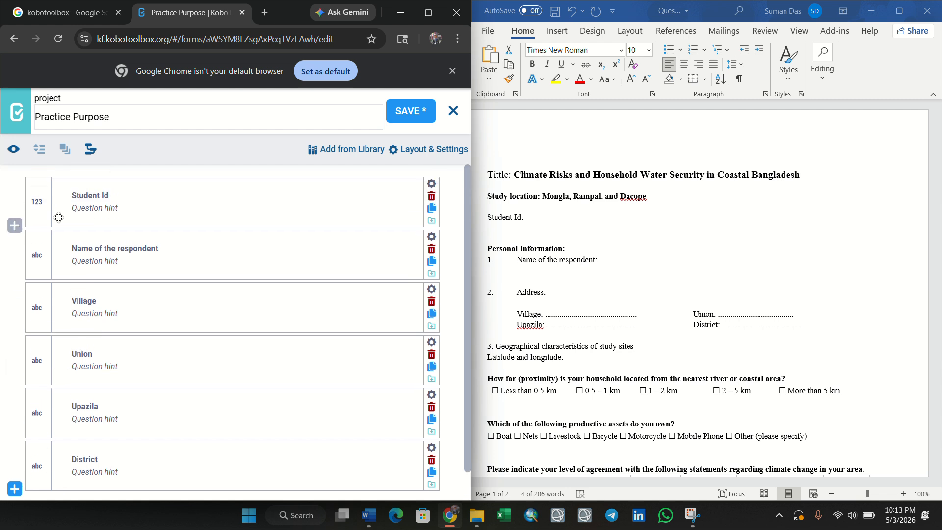
scroll(61, 228, "down", 1)
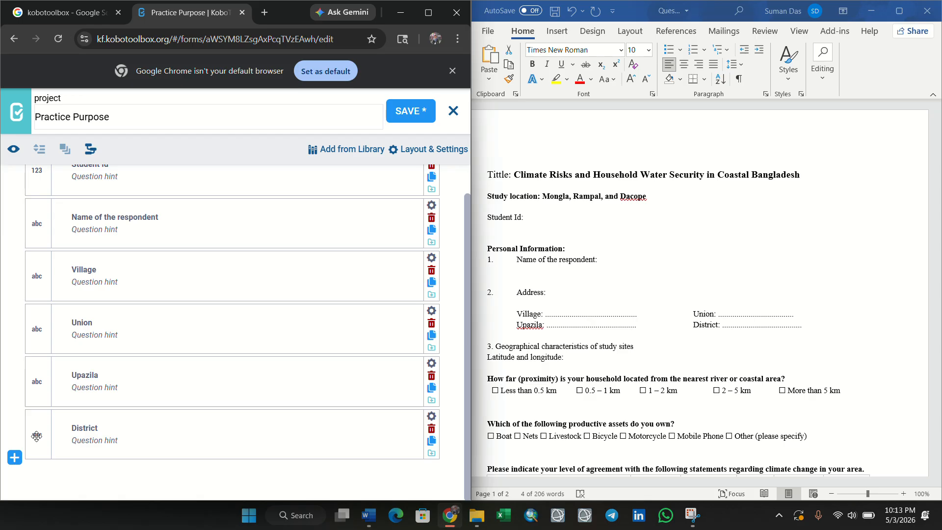
left_click_drag(37, 436, 29, 483)
scroll(107, 324, "up", 1)
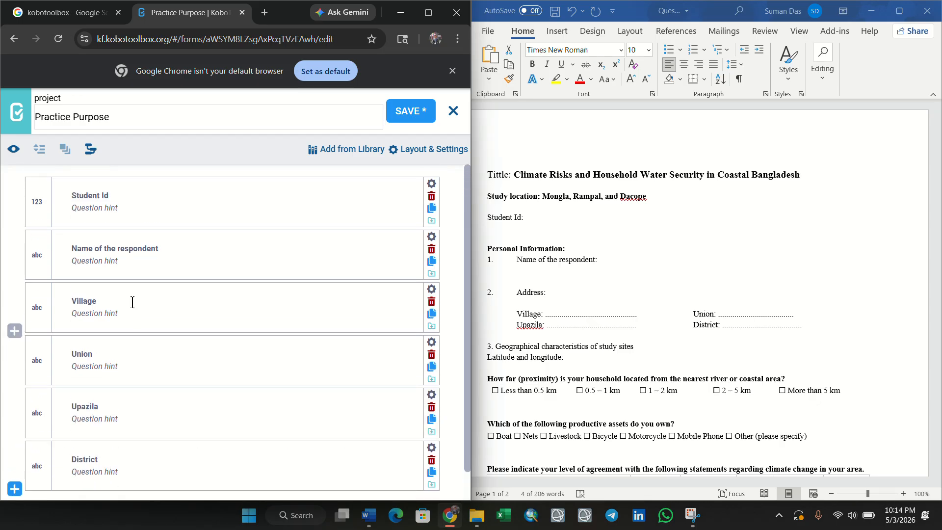
- Preview the form through to its last question, validate it with all fields left empty, and close the preview
left_click(15, 149)
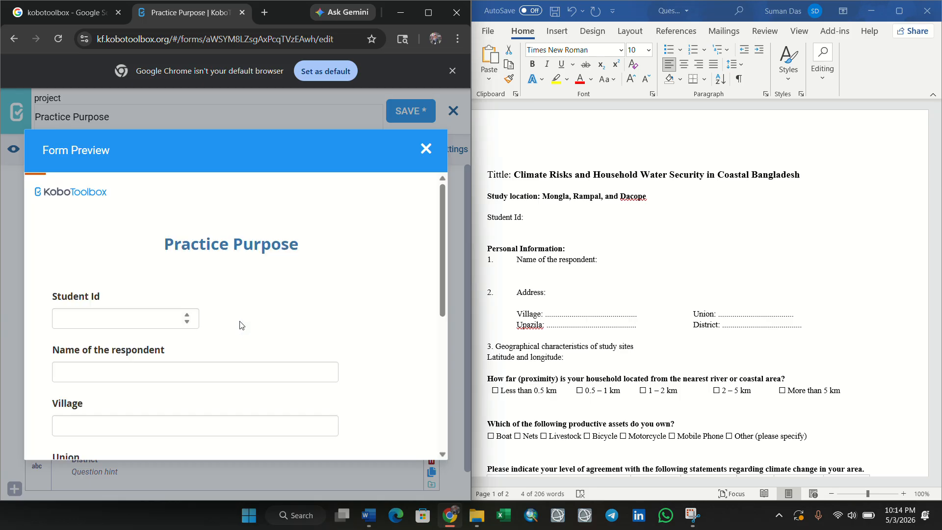
scroll(234, 318, "down", 5)
scroll(228, 309, "up", 4)
scroll(177, 320, "down", 4)
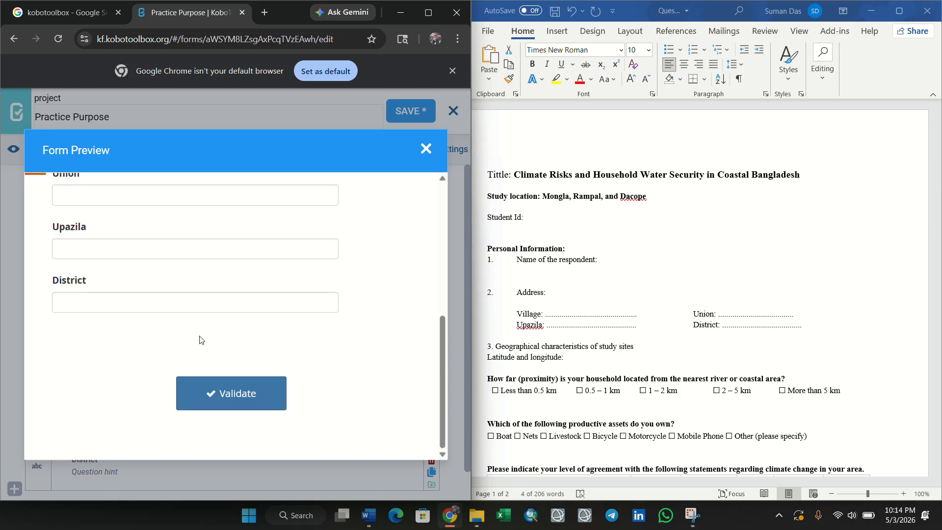
left_click(237, 392)
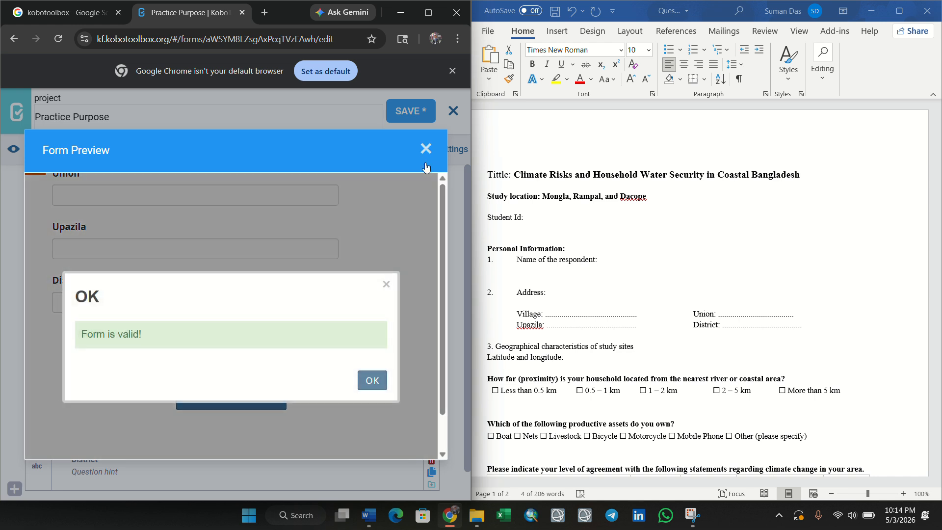
left_click(426, 149)
- Add a Point question labelled "Location" after the District question
scroll(175, 490, "down", 1)
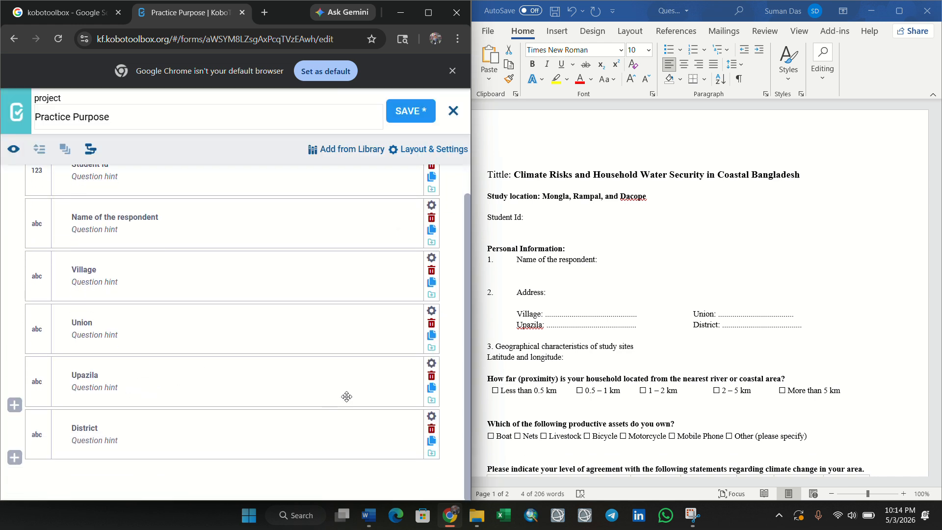
left_click(15, 457)
scroll(126, 353, "down", 1)
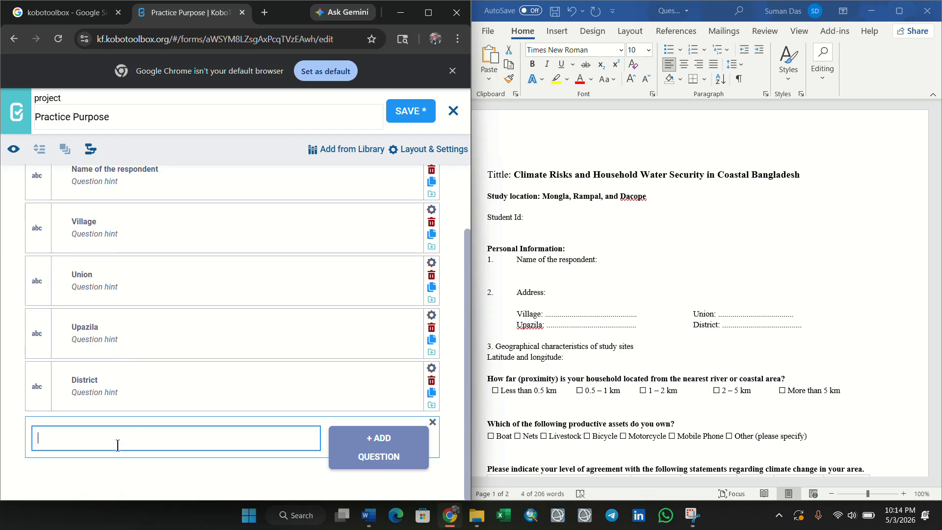
type("Location")
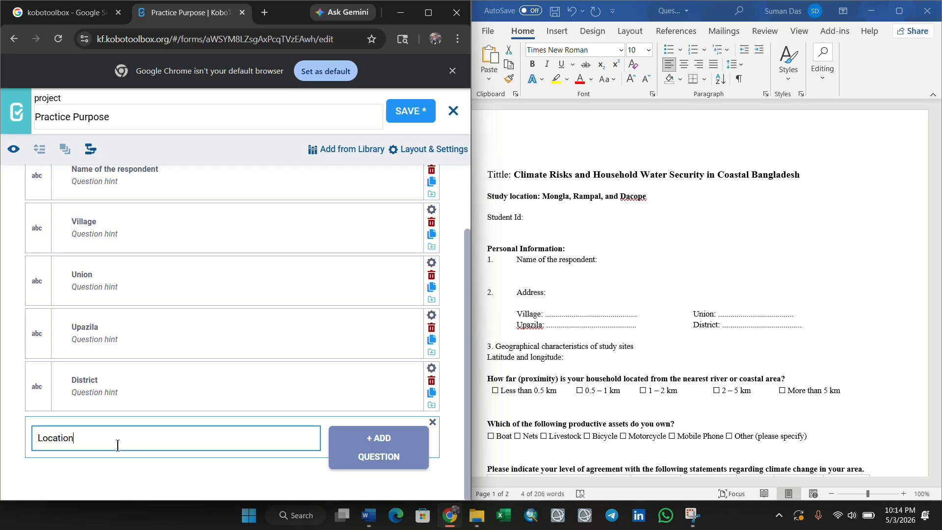
left_click(372, 452)
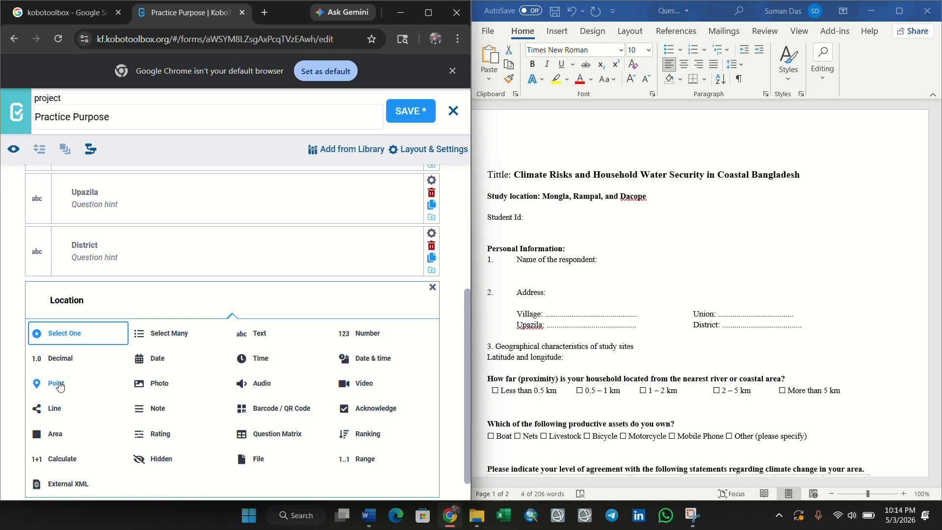
left_click(46, 390)
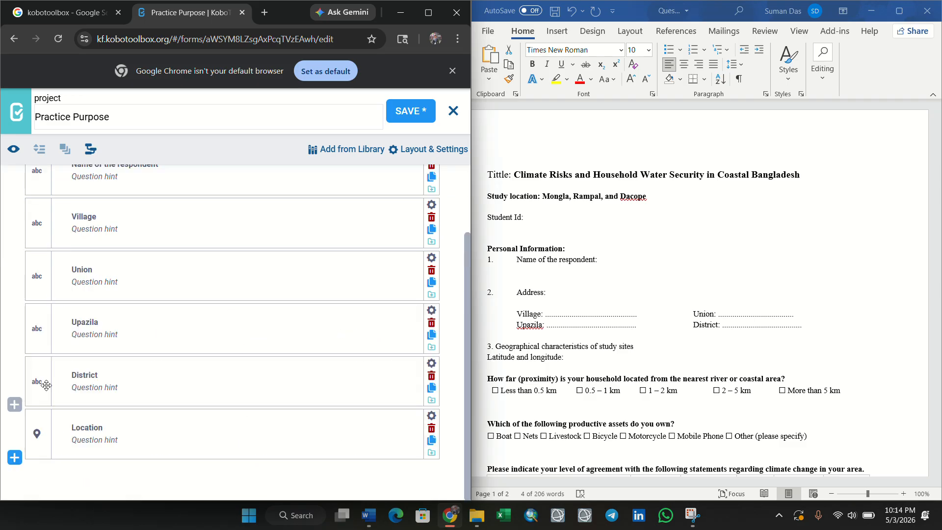
- Preview the form, request the current position in the Location question, and examine its map and coordinate fields
left_click(13, 151)
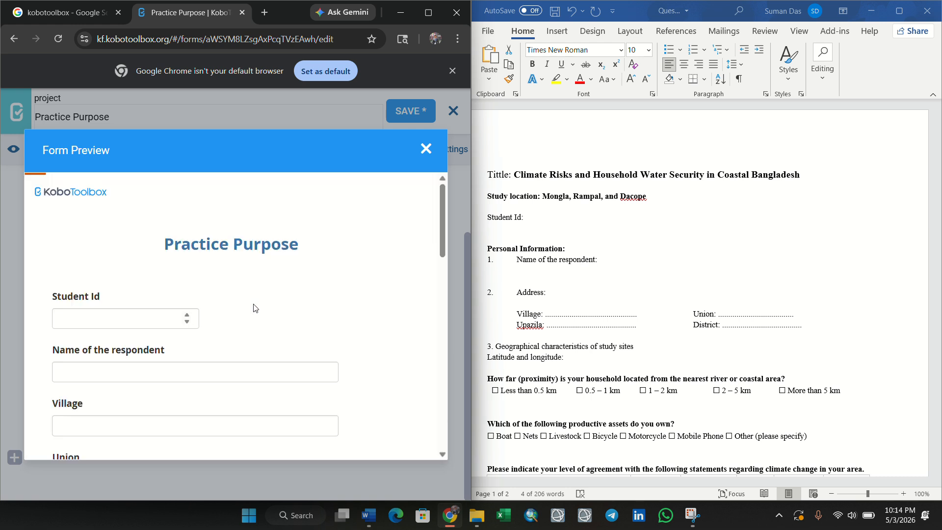
scroll(250, 307, "down", 10)
scroll(251, 307, "up", 3)
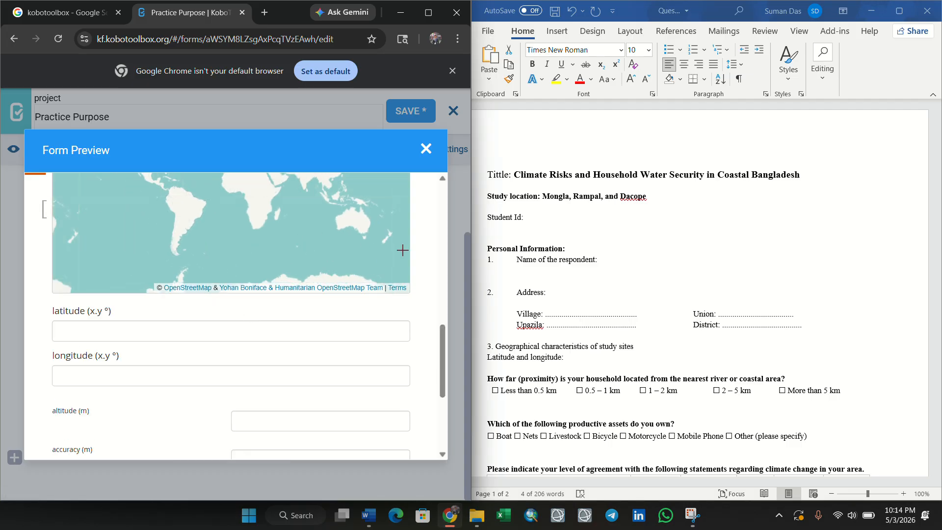
scroll(401, 251, "up", 3)
mouse_move(401, 257)
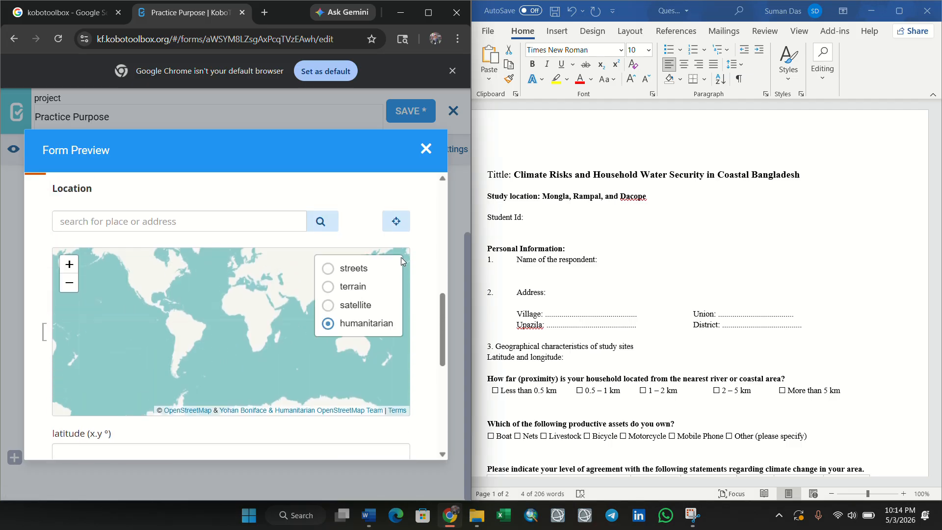
left_click(396, 225)
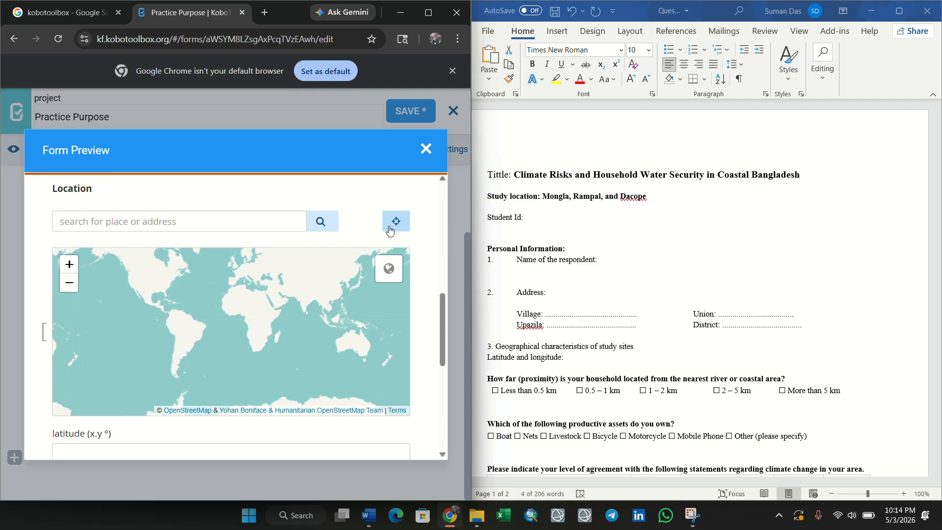
scroll(427, 267, "down", 4)
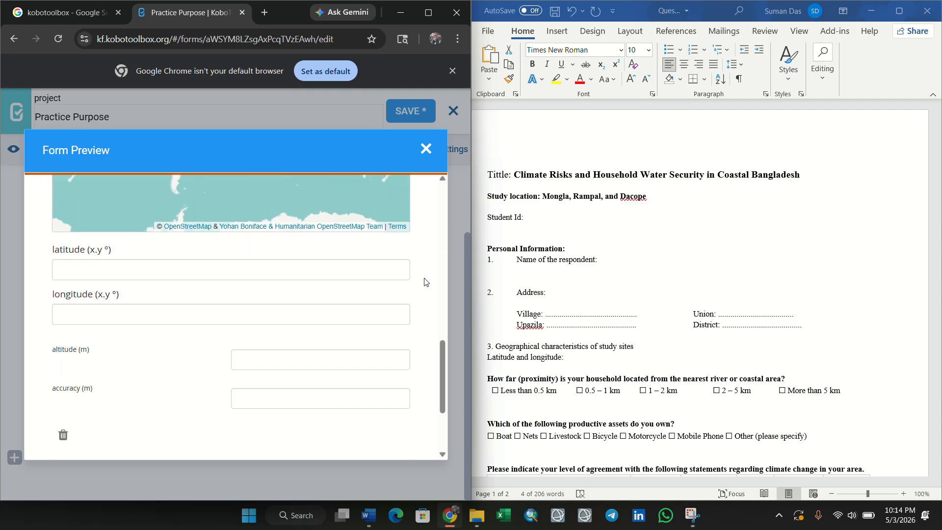
scroll(425, 282, "up", 3)
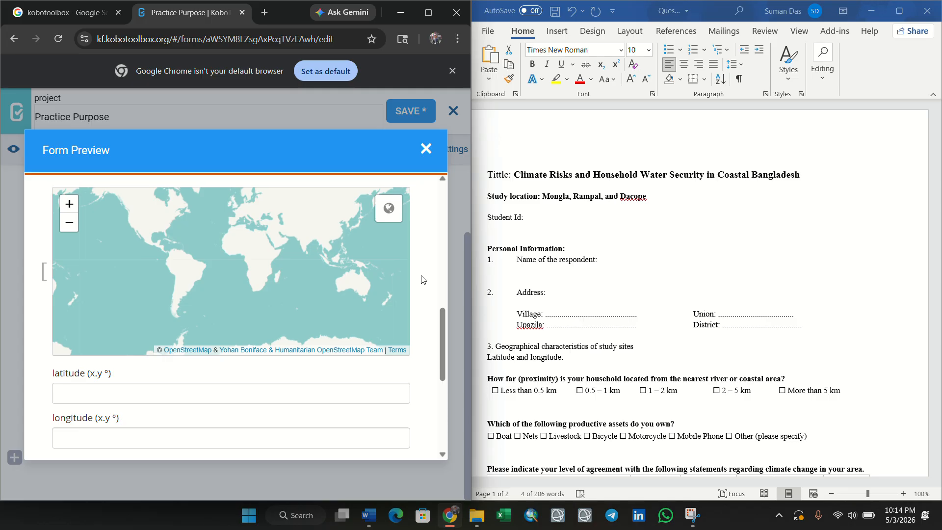
scroll(423, 281, "up", 1)
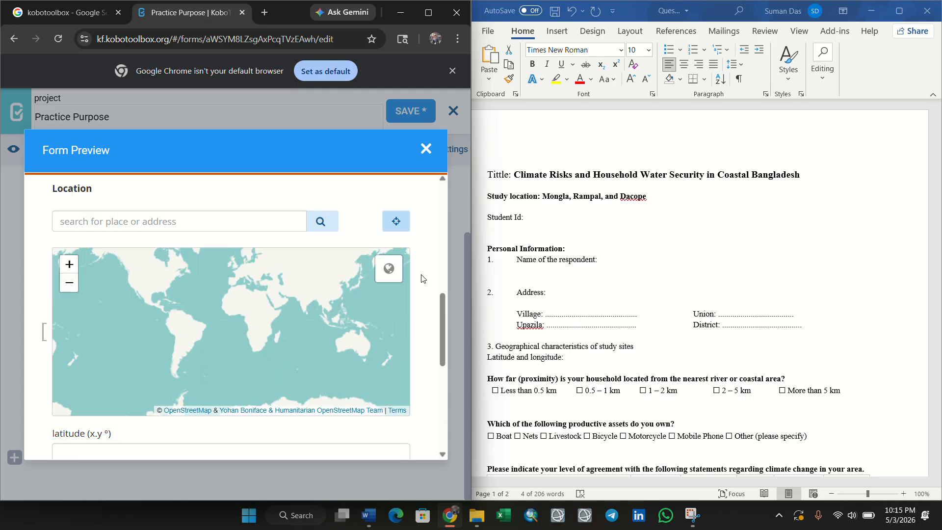
- Examine the Location question's latitude, longitude, altitude and accuracy fields, request the current position again, and close the preview
scroll(429, 236, "down", 3)
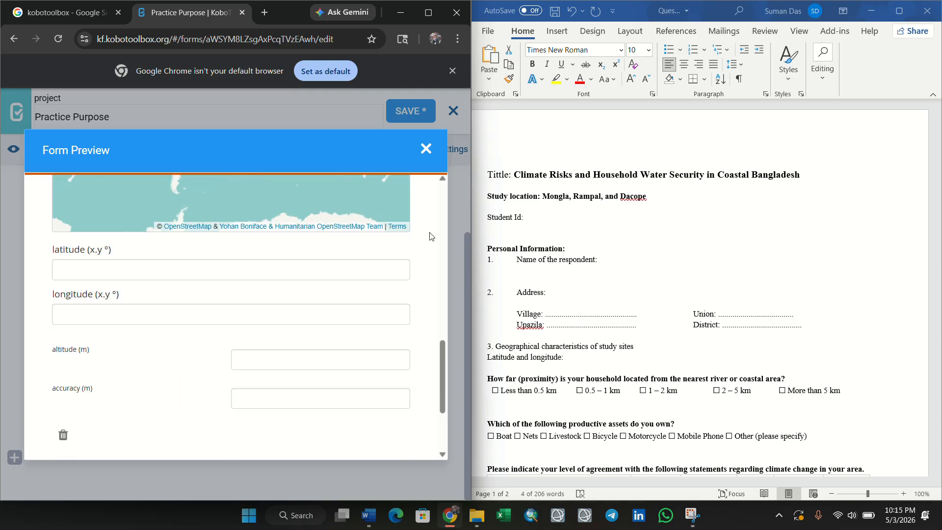
scroll(430, 236, "down", 2)
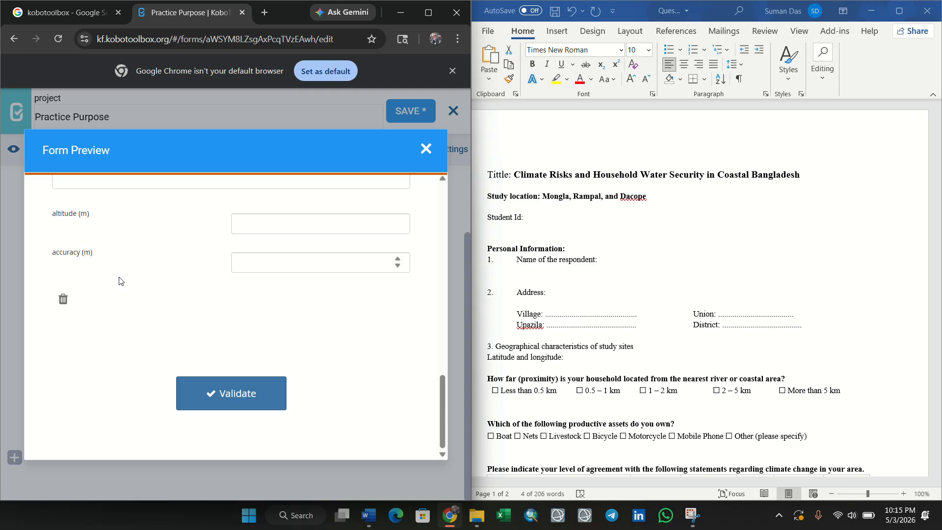
scroll(120, 272, "up", 3)
scroll(120, 304, "down", 2)
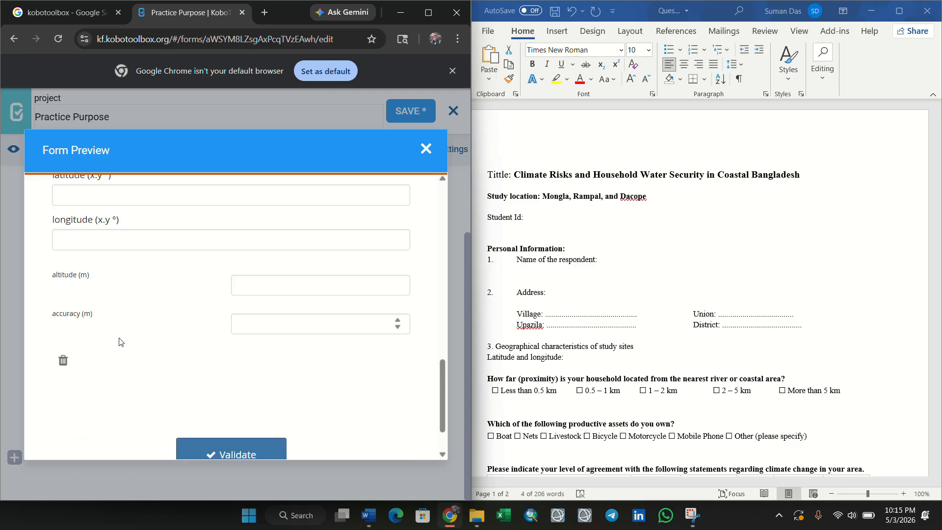
scroll(120, 341, "up", 3)
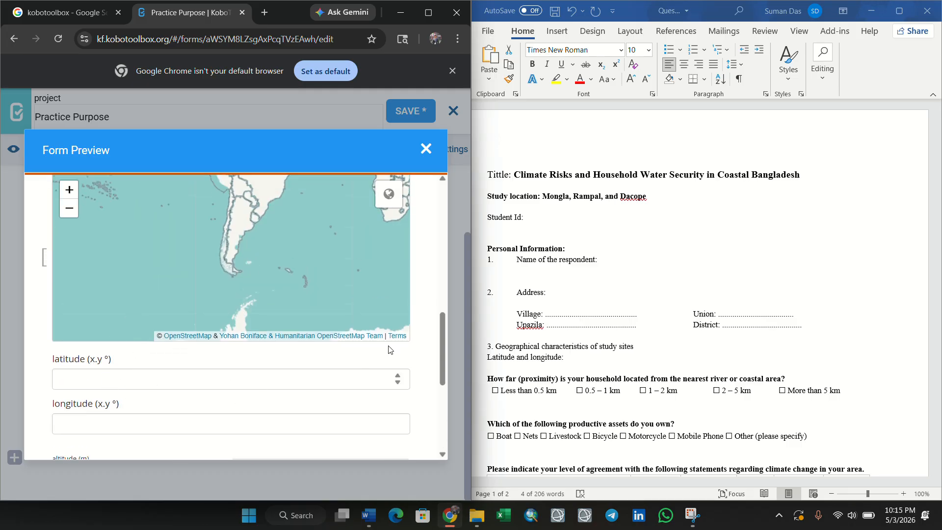
scroll(435, 265, "up", 1)
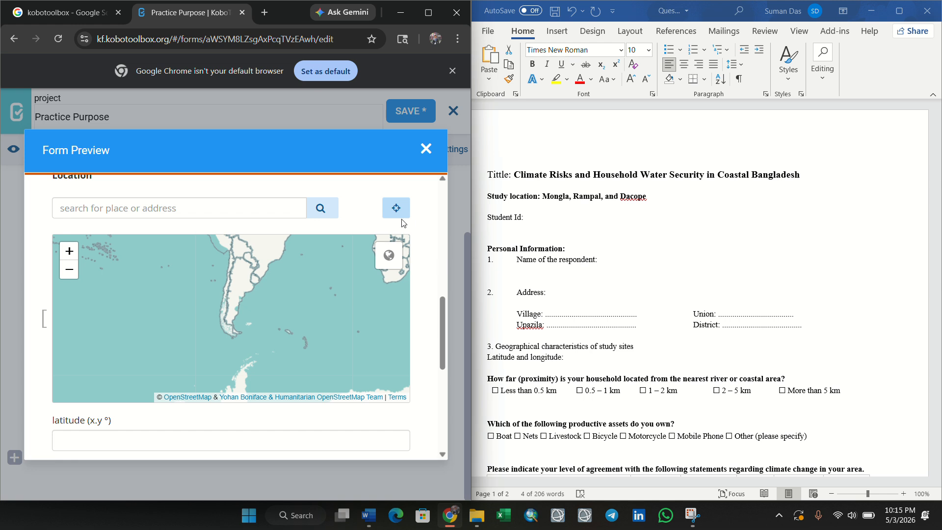
scroll(414, 212, "up", 1)
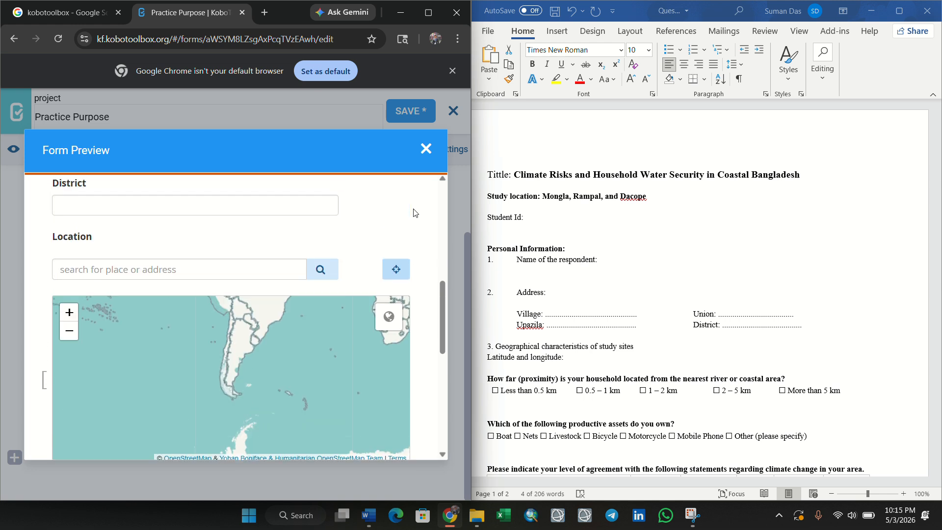
left_click(395, 275)
scroll(405, 252, "down", 7)
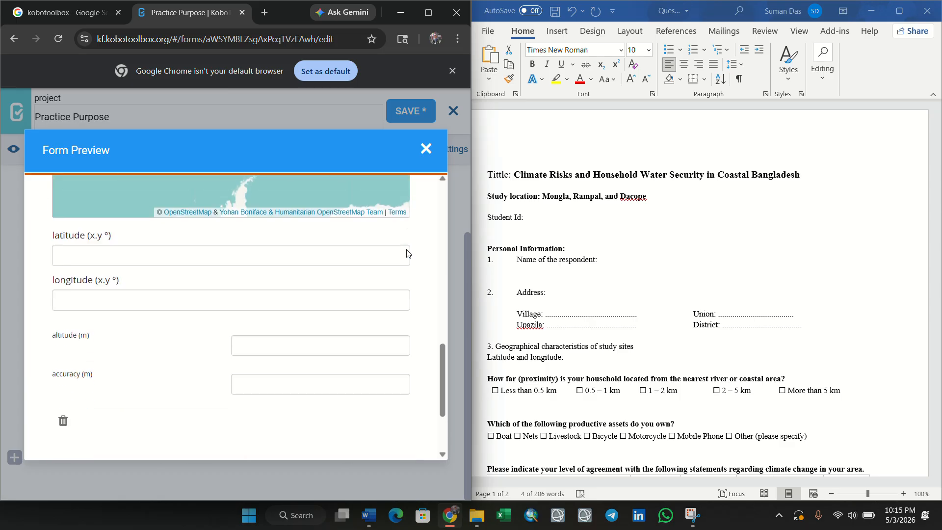
scroll(136, 365, "up", 7)
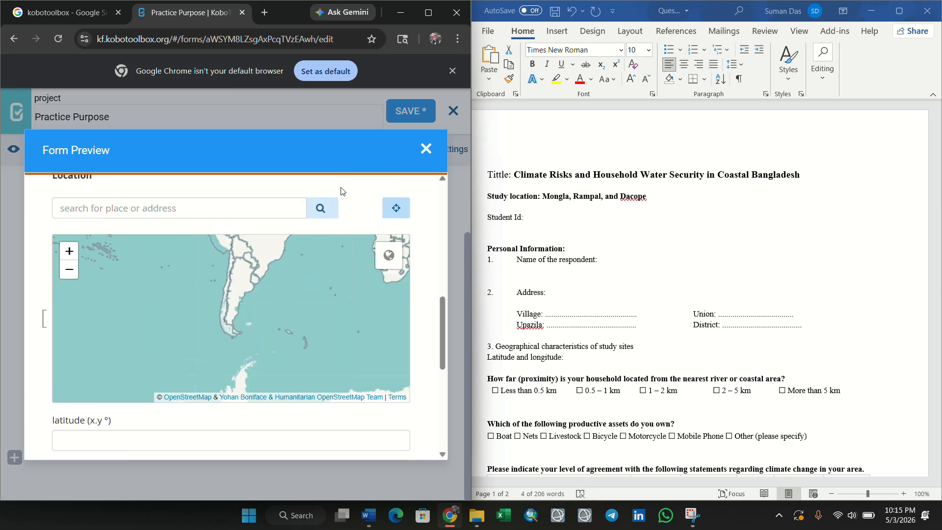
left_click(426, 148)
- Add a Select One question after Location, copying "How far (proximity) is your household located from the nearest river or coastal area?" from the Word questionnaire
scroll(540, 338, "down", 3)
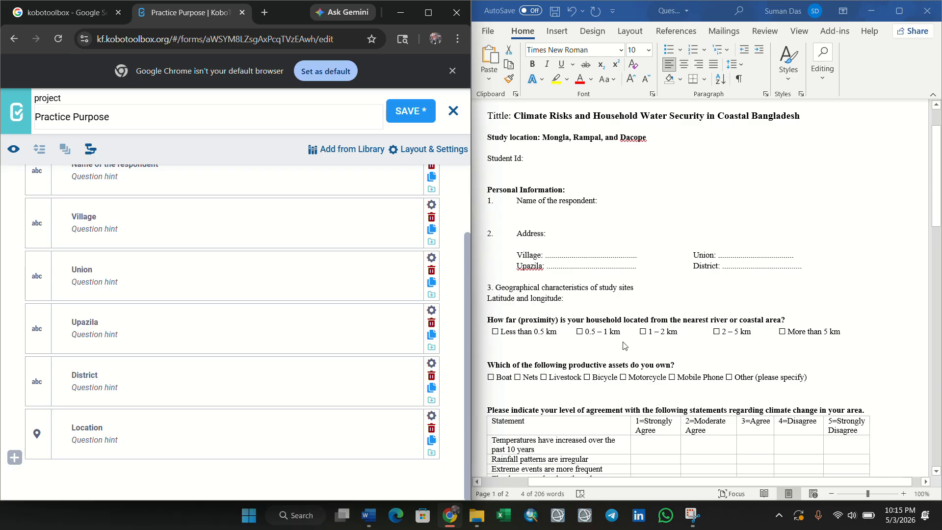
left_click(489, 318)
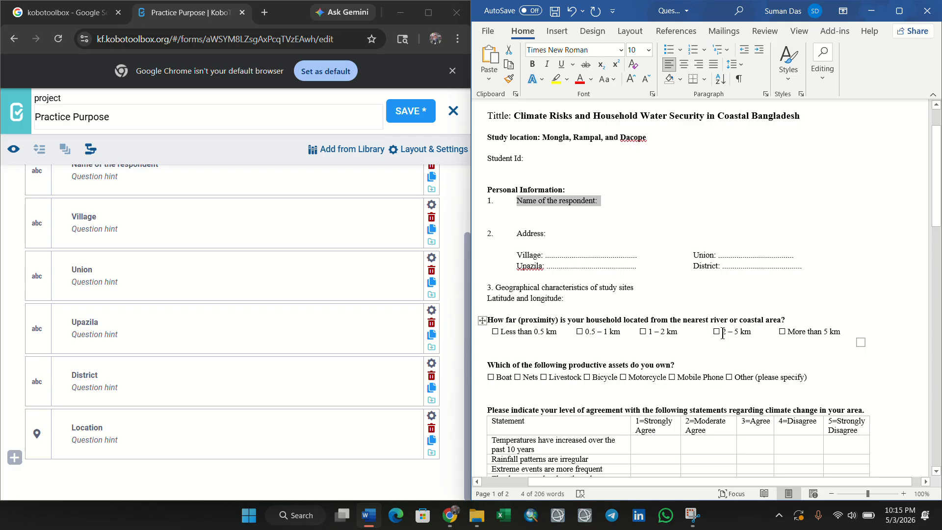
left_click_drag(489, 320, 790, 314)
key("ctrl+c")
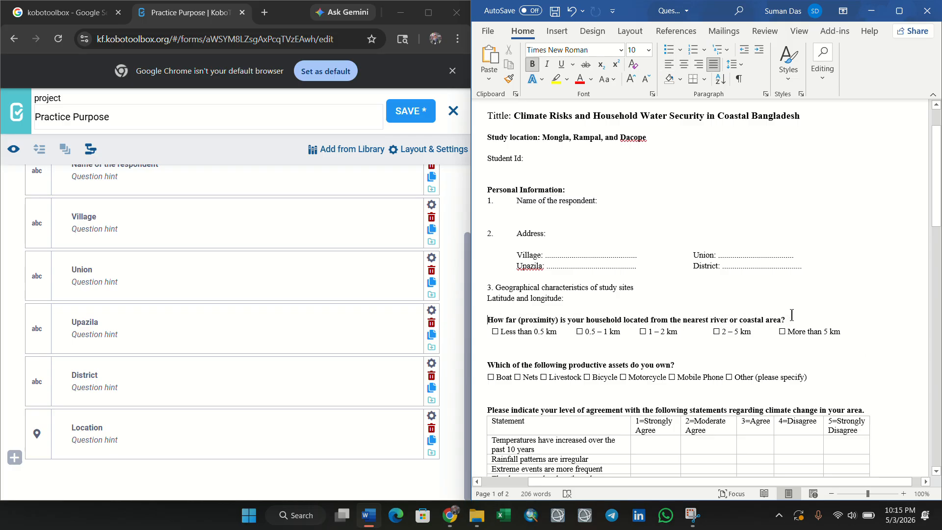
left_click(19, 457)
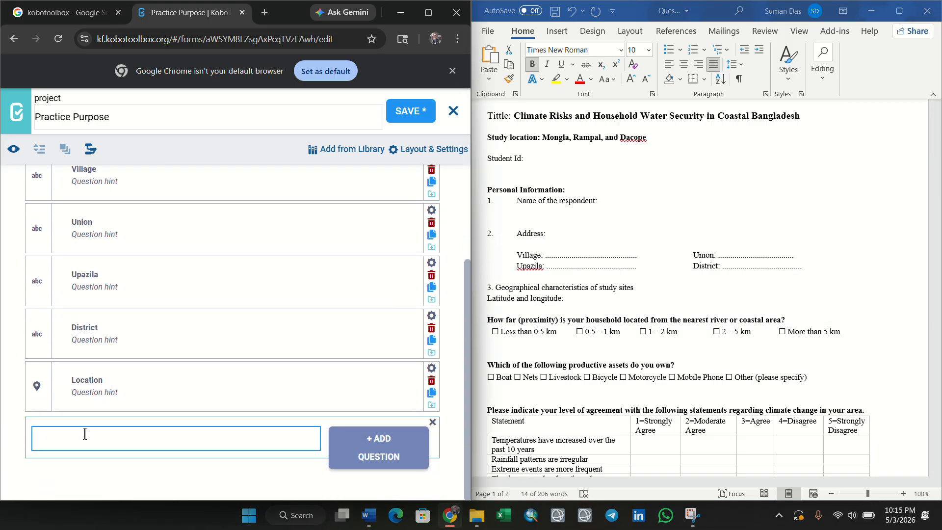
key("ctrl+v")
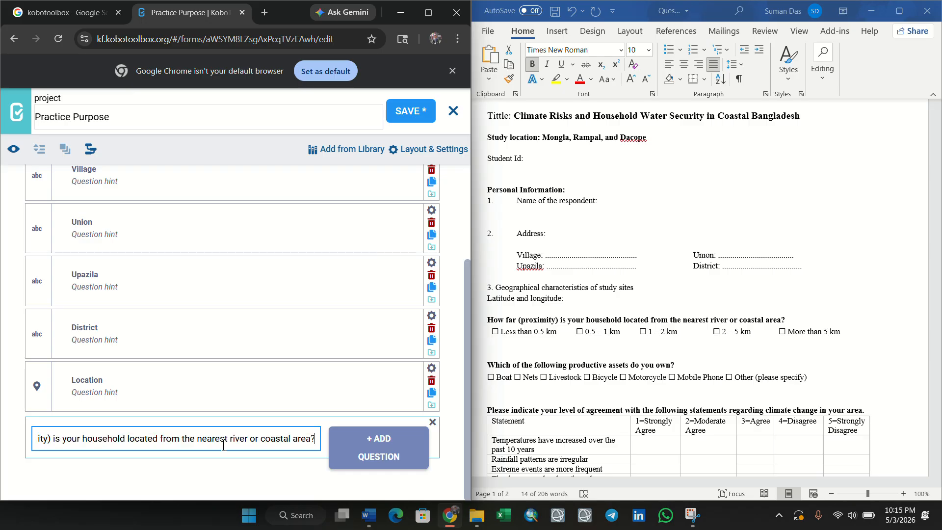
left_click(349, 450)
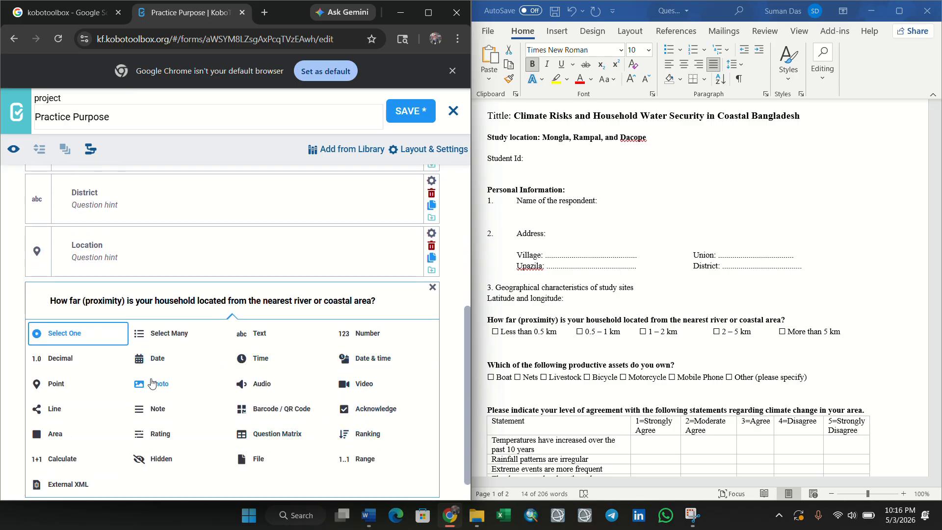
left_click(88, 337)
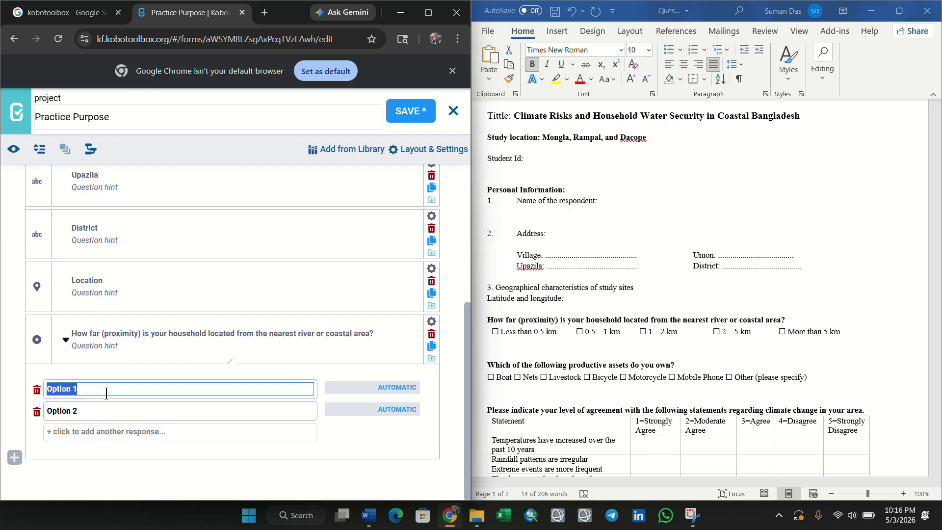
- Replace the proximity question's first answer option with "Less than 0.5 km" copied from the questionnaire
key("BackSpace")
left_click(503, 335)
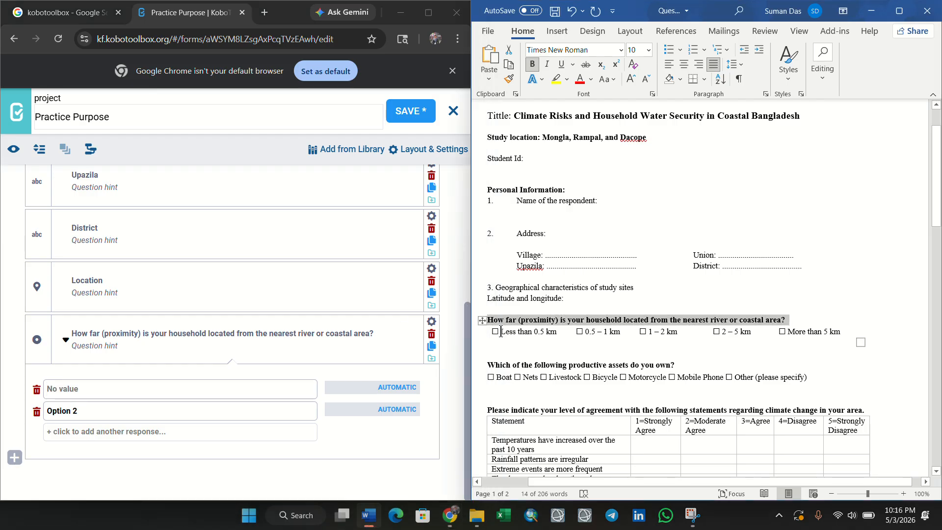
left_click_drag(500, 332, 554, 325)
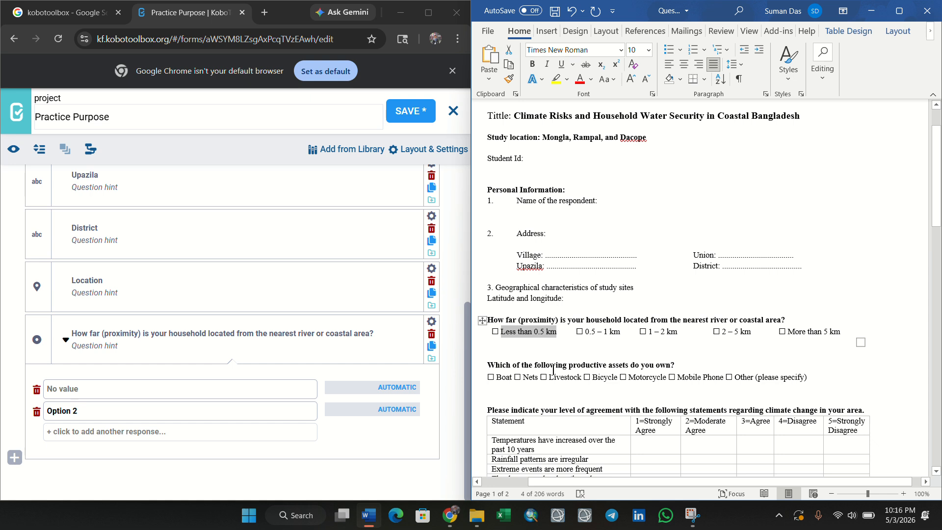
key("ctrl+c")
left_click(62, 388)
key("ctrl+v")
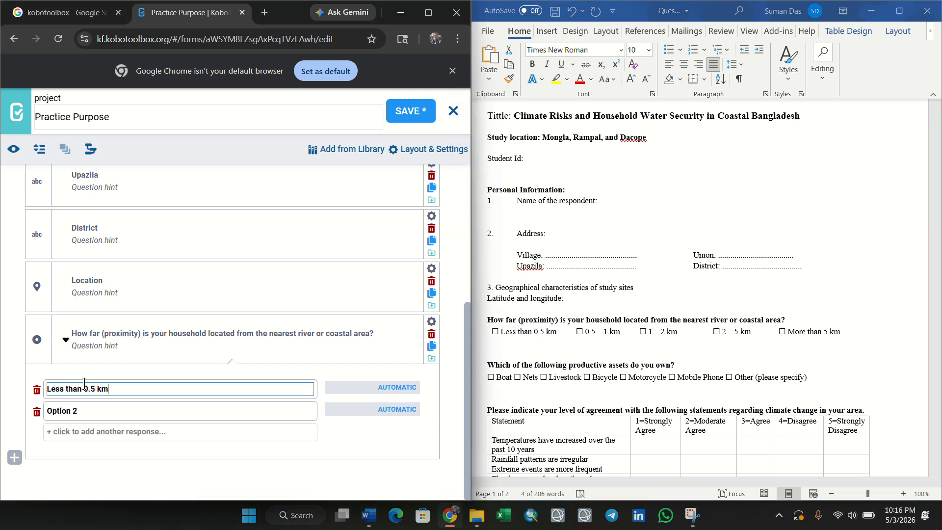
- Replace the second answer option with "0.5 – 1 km" from the questionnaire, removing the copied checkbox symbol
left_click(585, 334)
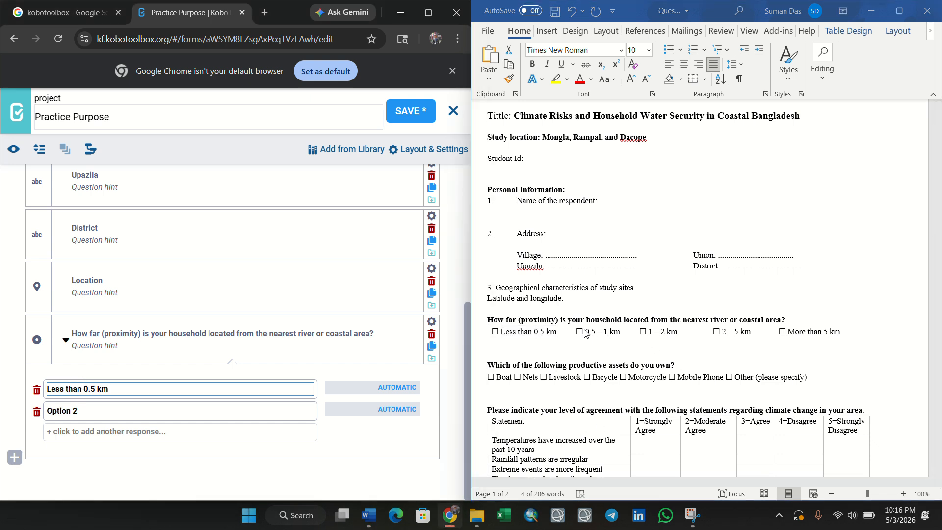
left_click(585, 334)
left_click_drag(587, 331, 625, 330)
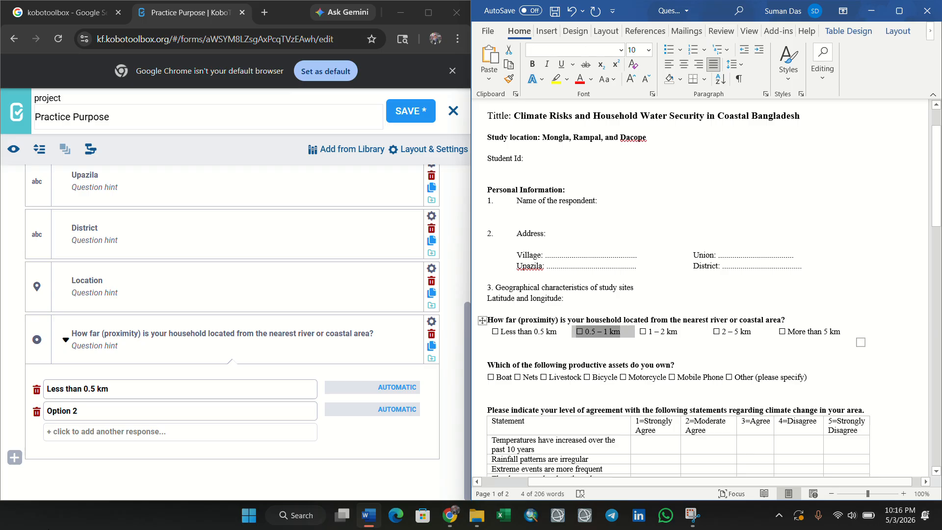
left_click(113, 412)
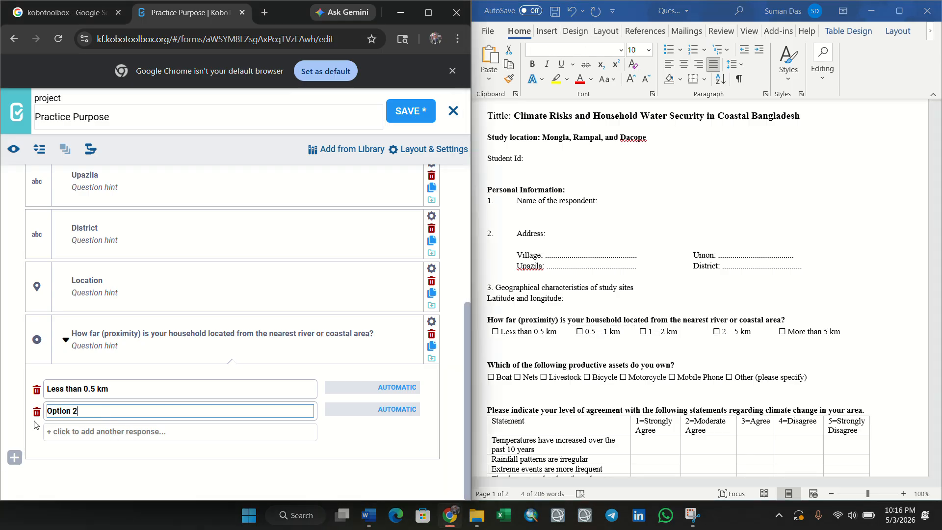
triple_click(112, 411)
key("ctrl+v")
key("Home")
key("Delete")
key("Delete")
- Add a third answer option reading "1 – 2 km" to the proximity question, copied from the questionnaire
left_click(651, 333)
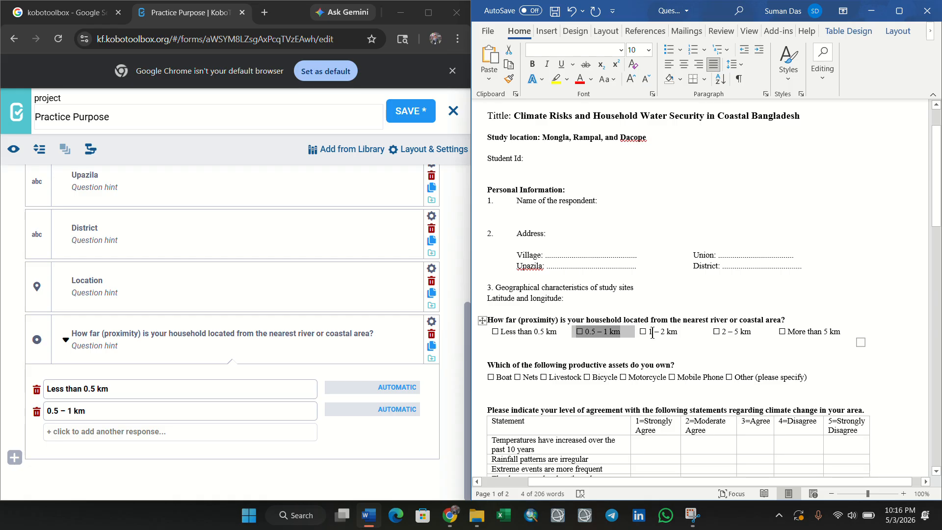
left_click_drag(650, 333, 677, 333)
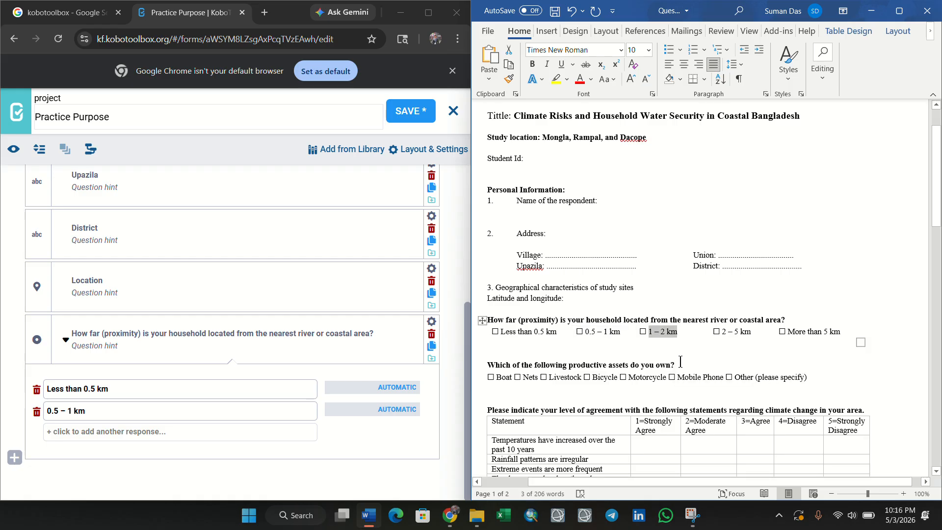
left_click(132, 434)
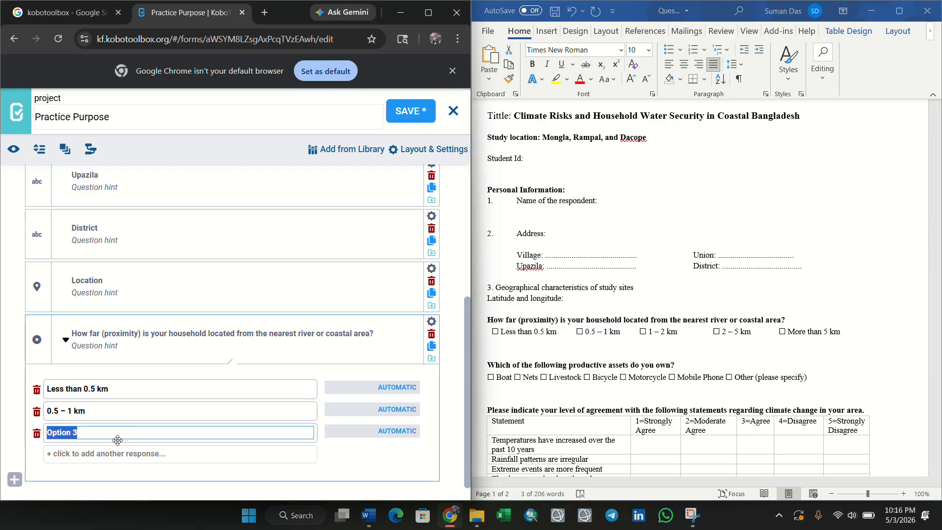
key("ctrl+v")
scroll(294, 386, "down", 1)
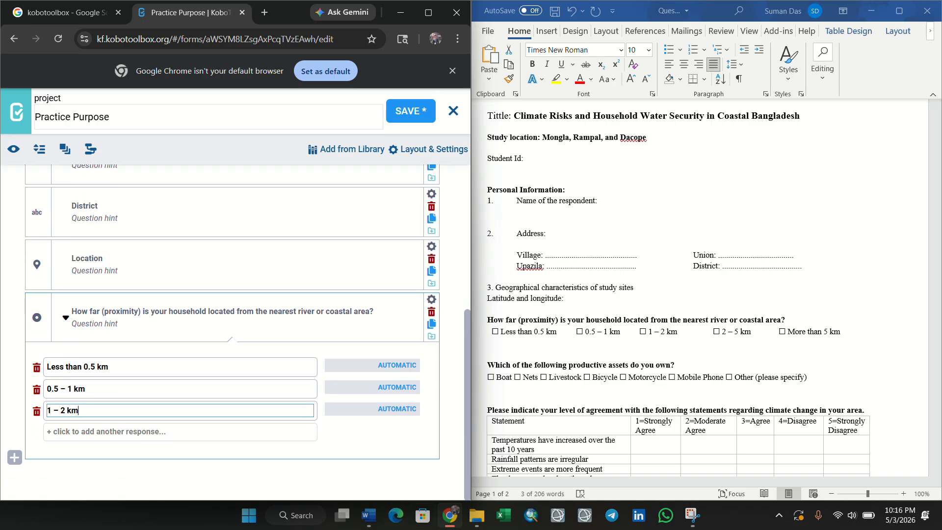
- Copy "2 – 5 km" from the questionnaire into a new fourth answer option of the proximity question
mouse_move(450, 515)
left_click(724, 337)
left_click(723, 332)
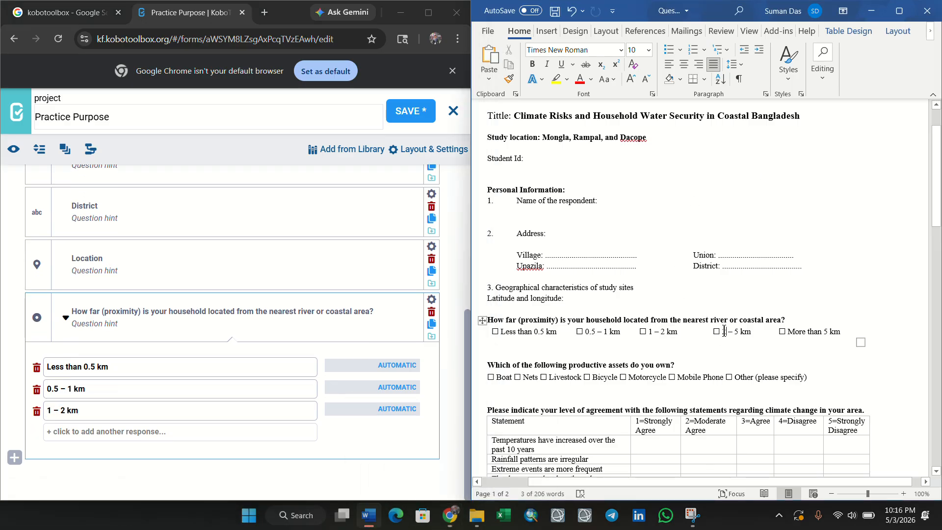
left_click_drag(722, 332, 750, 333)
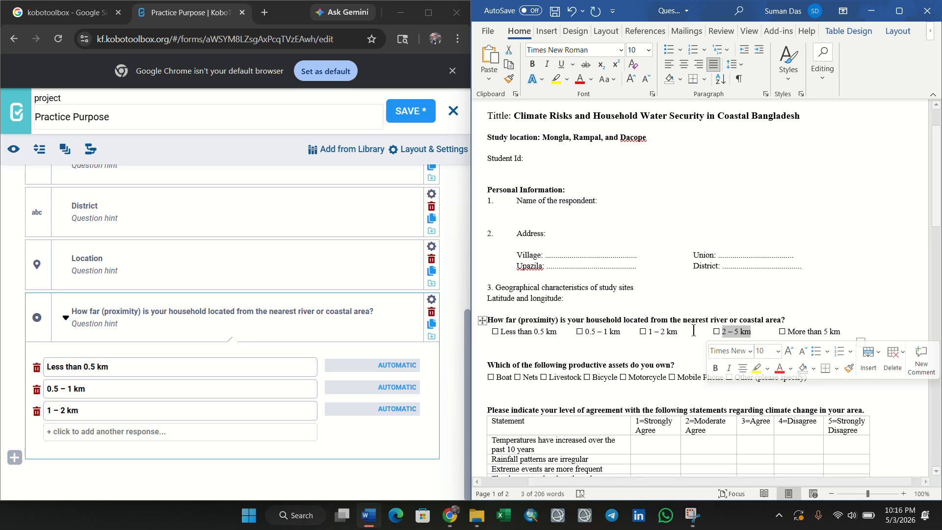
left_click(83, 431)
key("ctrl+v")
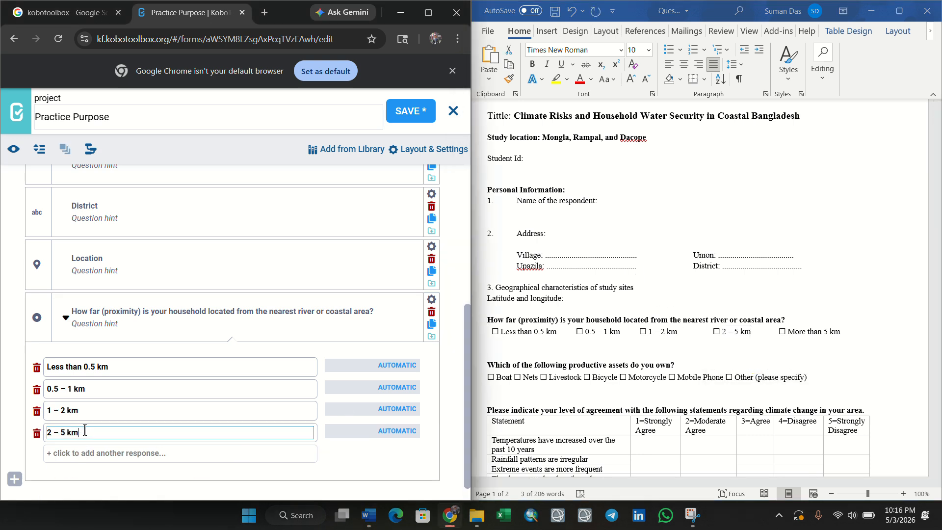
- Copy "More than 5 km" from the questionnaire into a new fifth answer option of the proximity question
left_click(787, 339)
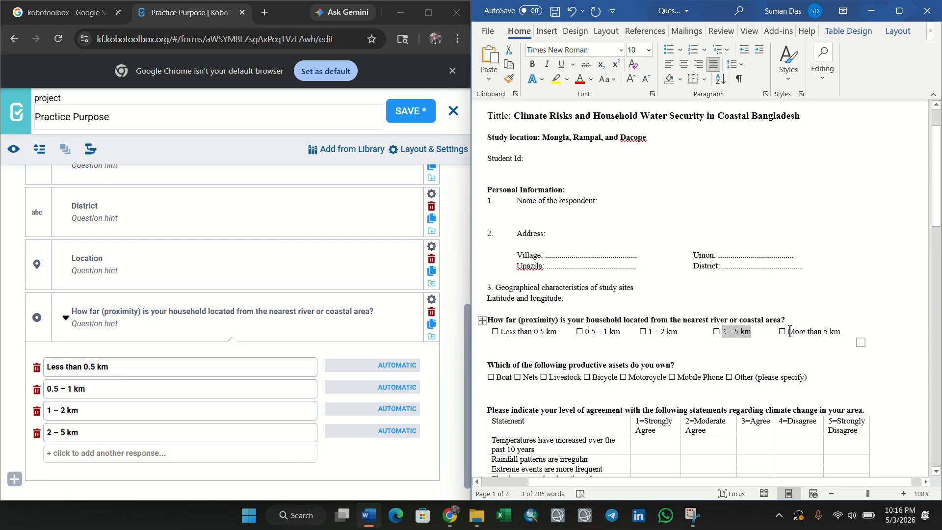
left_click_drag(789, 331, 840, 331)
key("ctrl+c")
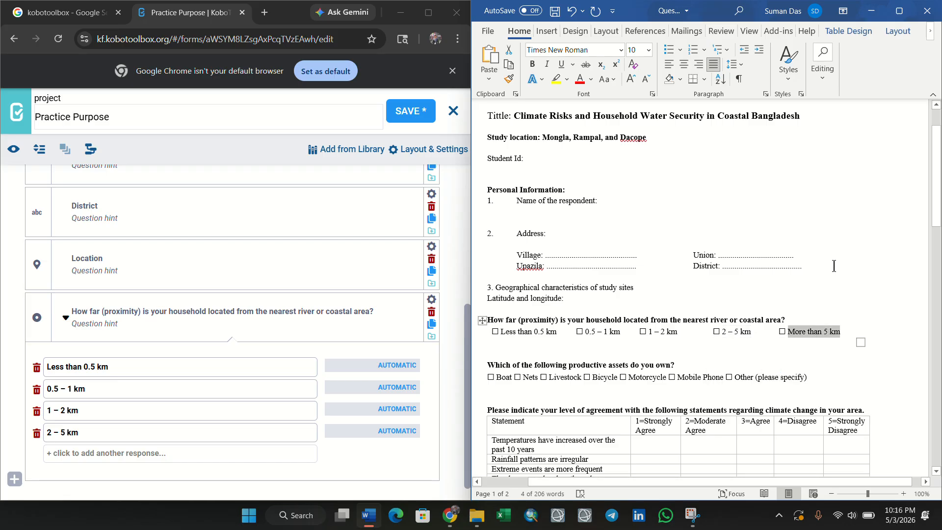
left_click(112, 453)
key("ctrl+v")
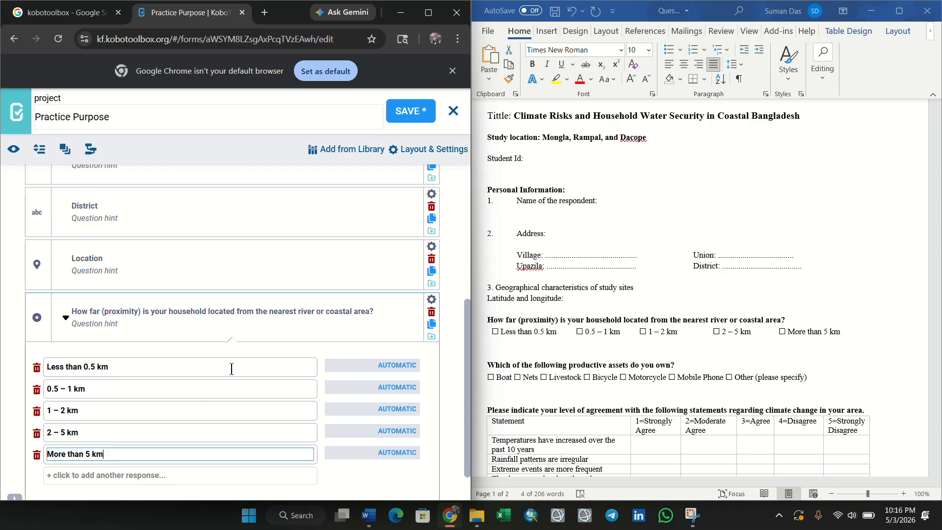
- Preview the form down to the proximity question and test it by selecting the "1 – 2 km" answer
scroll(232, 369, "down", 2)
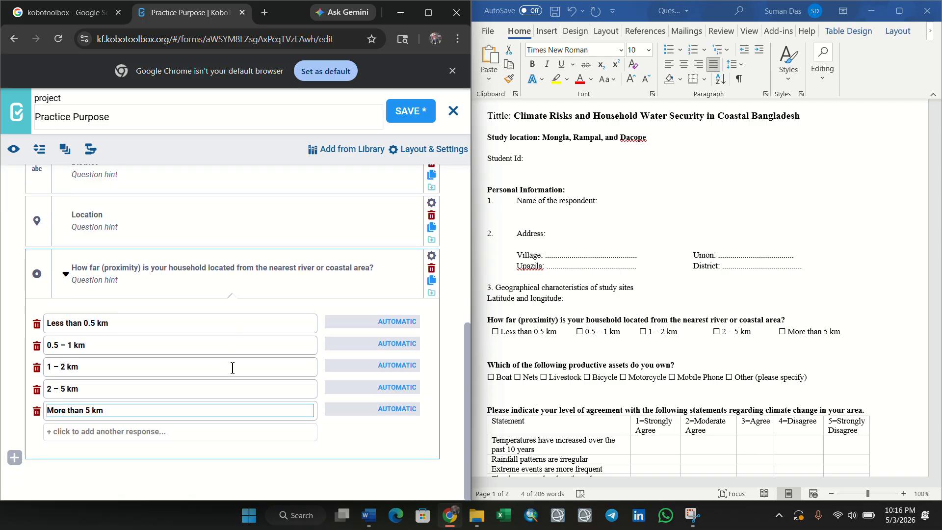
left_click(14, 149)
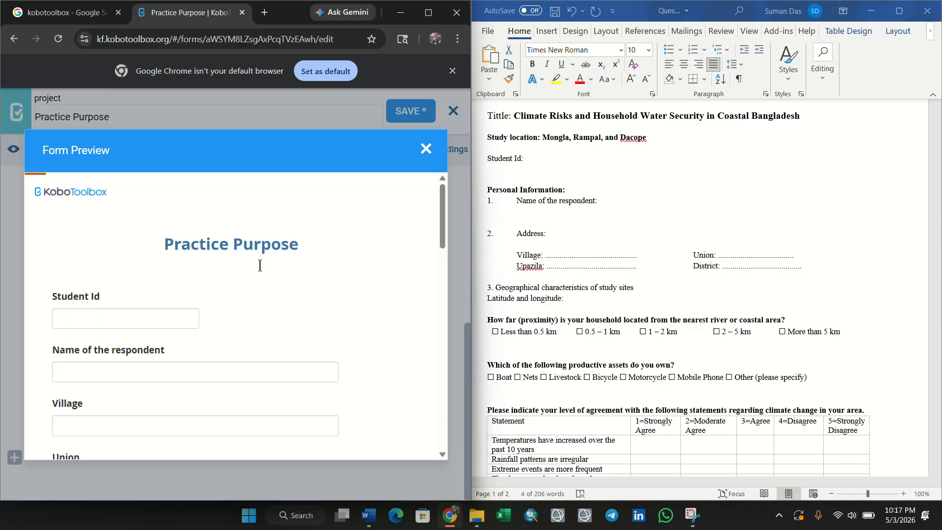
scroll(262, 289, "down", 15)
scroll(181, 290, "up", 1)
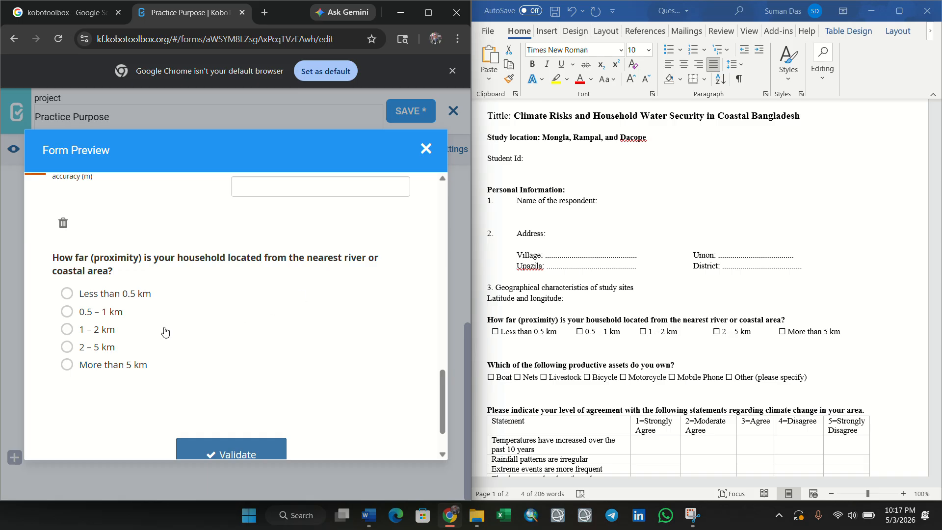
left_click(71, 331)
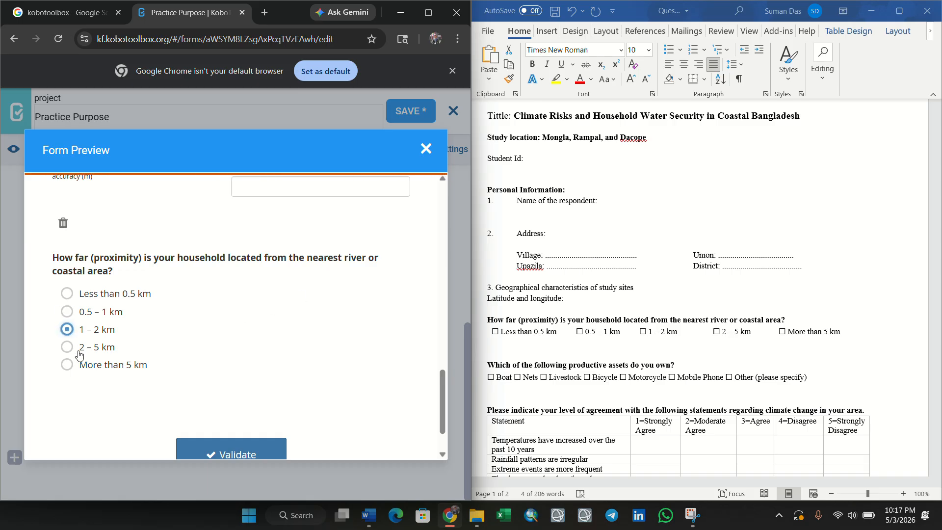
- Validate the entries in the form preview and close the preview
left_click(230, 454)
left_click(372, 381)
left_click(424, 149)
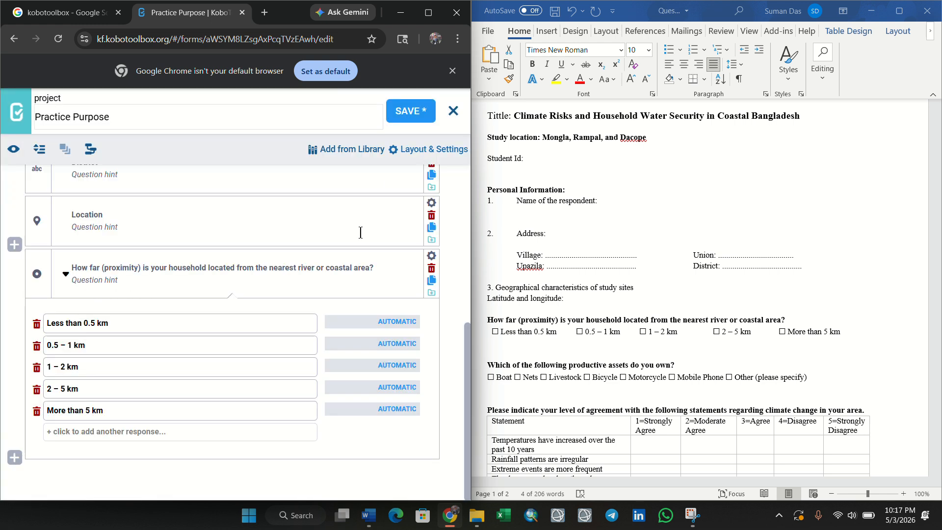
- Add a Select Many question after the proximity question, copying "Which of the following productive assets do you own?" from the questionnaire
left_click(14, 457)
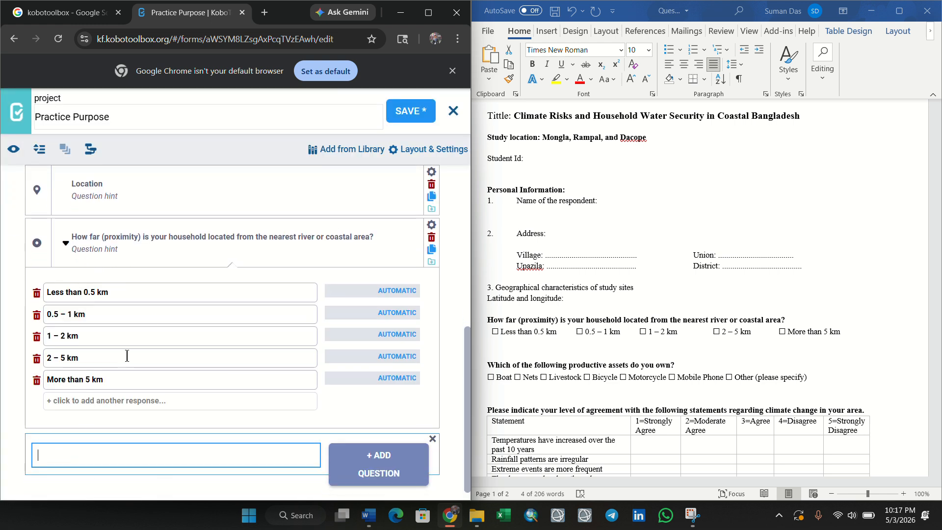
left_click(492, 363)
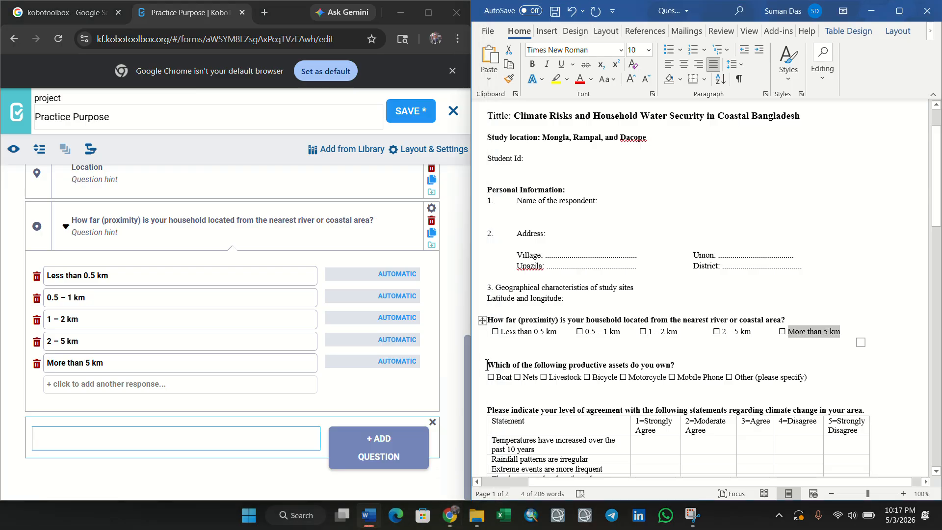
scroll(488, 363, "down", 1)
scroll(490, 340, "down", 1)
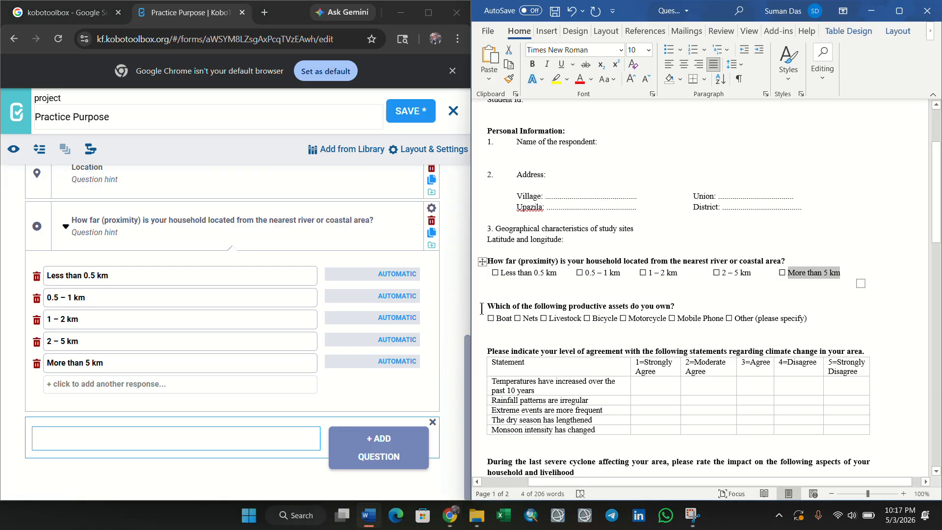
left_click_drag(489, 305, 689, 307)
key("ctrl+c")
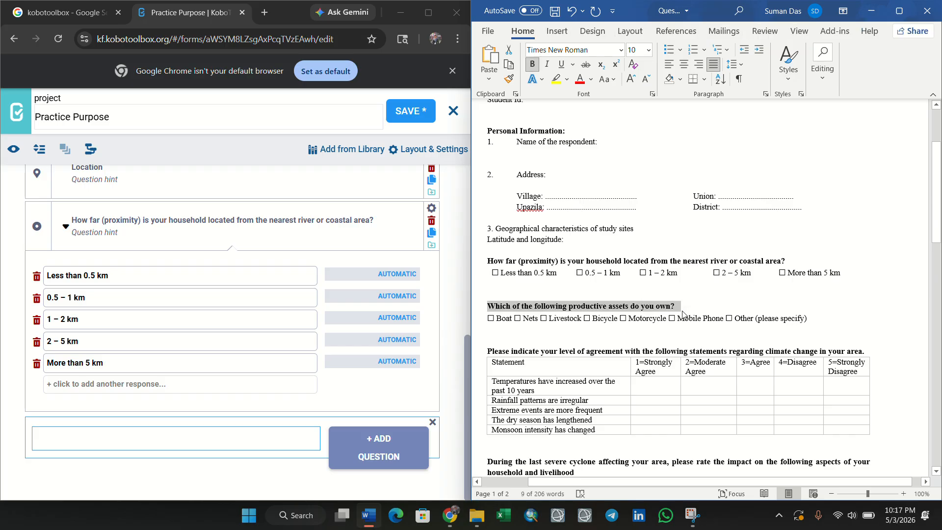
left_click(73, 429)
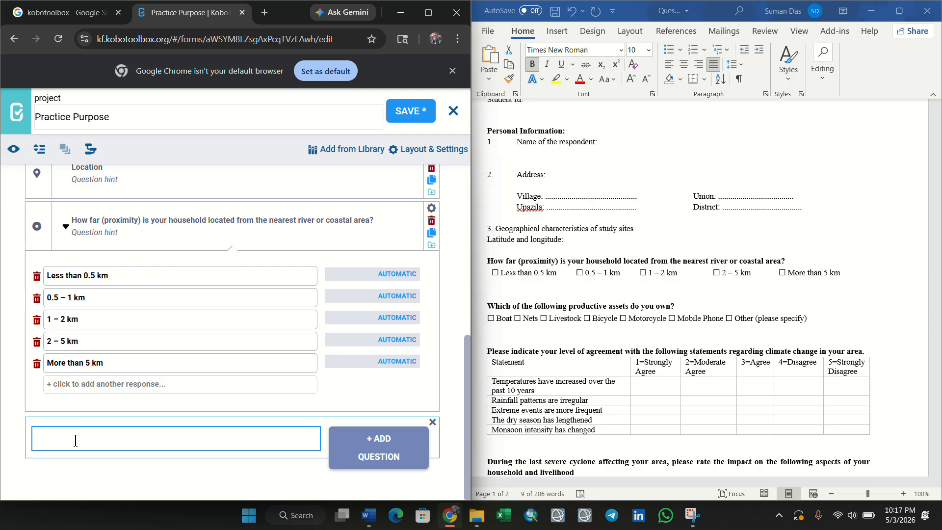
key("ctrl+v")
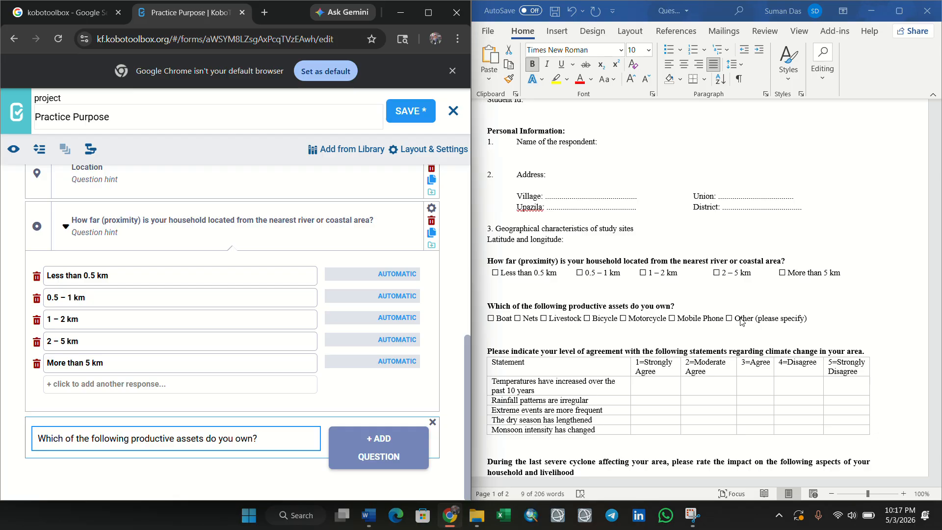
scroll(523, 327, "down", 2)
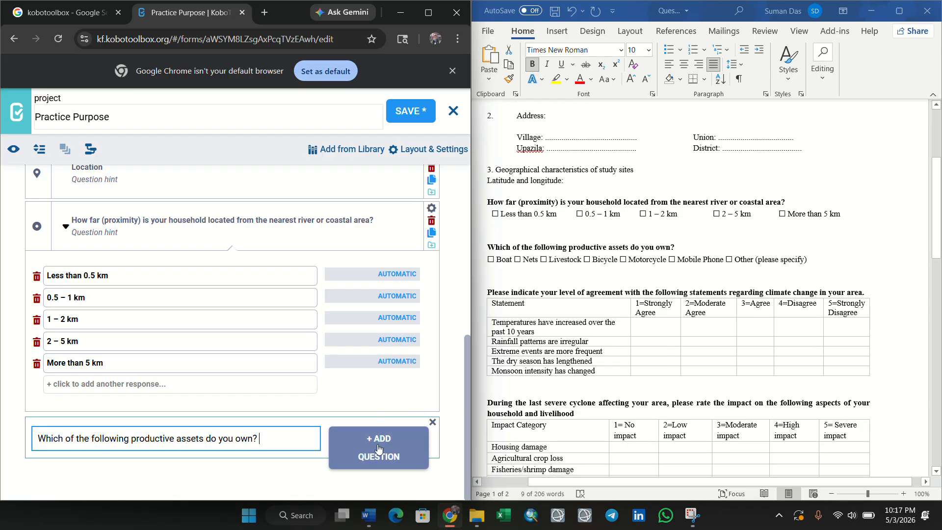
left_click(416, 447)
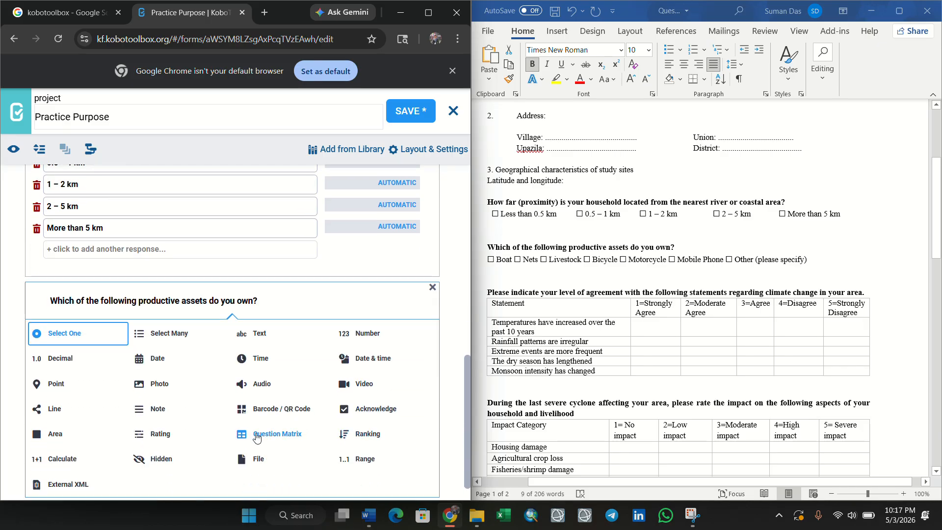
left_click(161, 342)
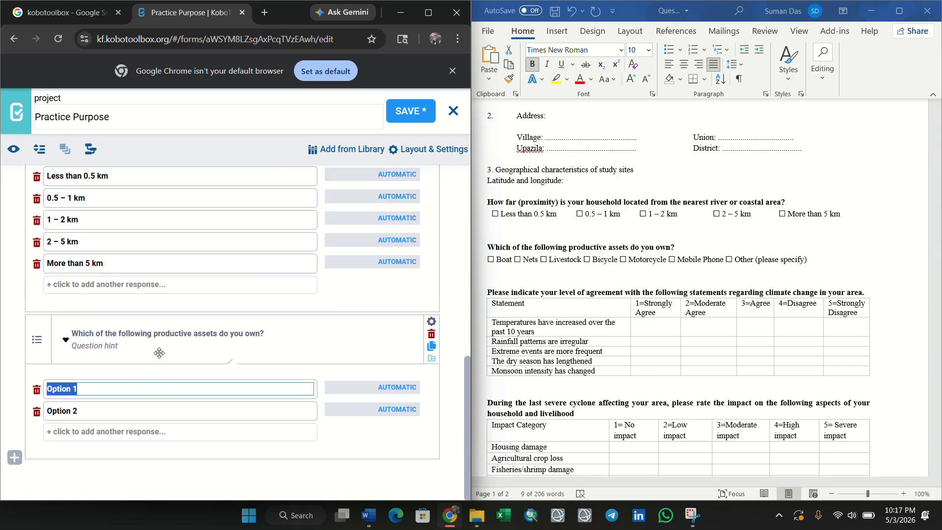
- Replace the first answer option of the productive assets question with "Boat" from the questionnaire
key("BackSpace")
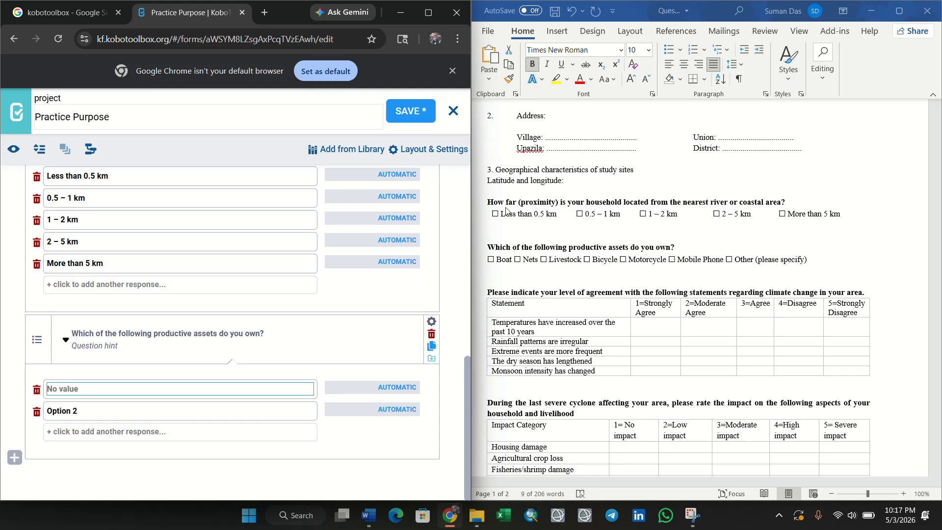
left_click(500, 258)
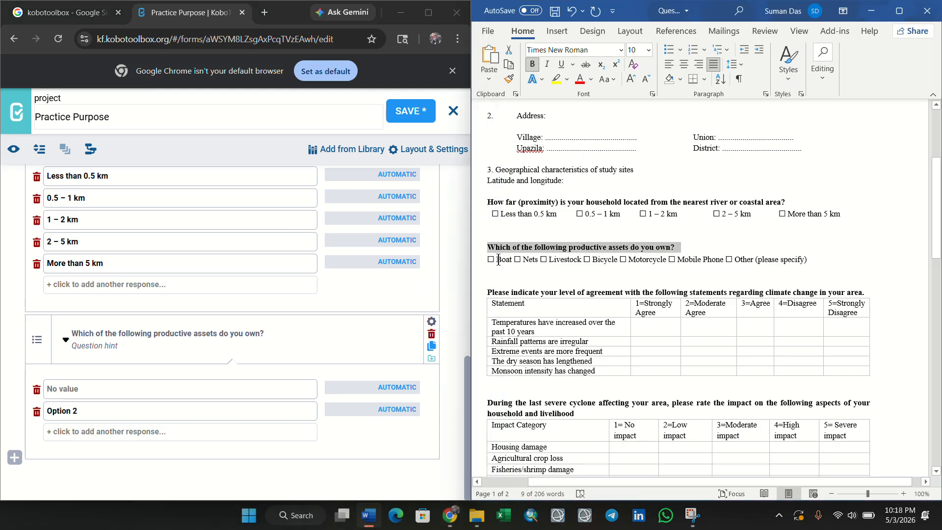
mouse_move(497, 259)
left_mouse_down()
mouse_move(510, 252)
mouse_move(511, 260)
left_mouse_up()
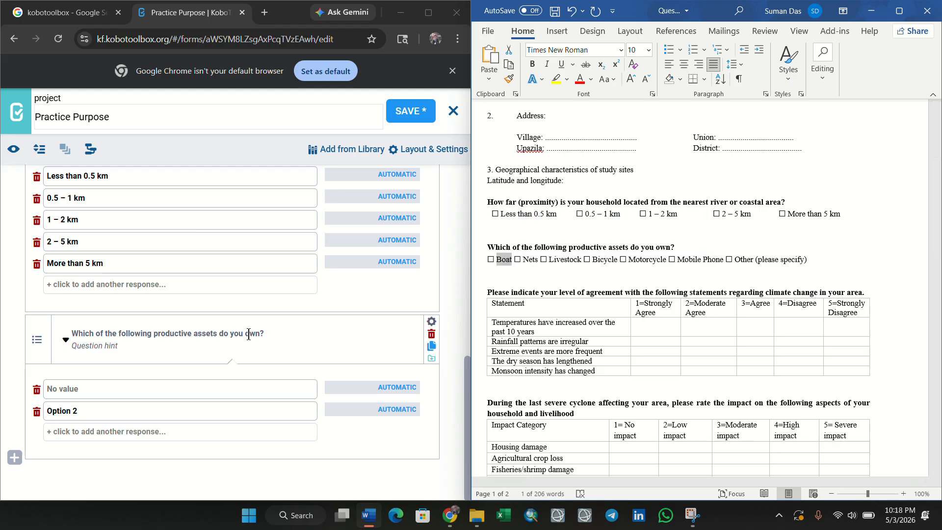
left_click(141, 392)
type("Boat")
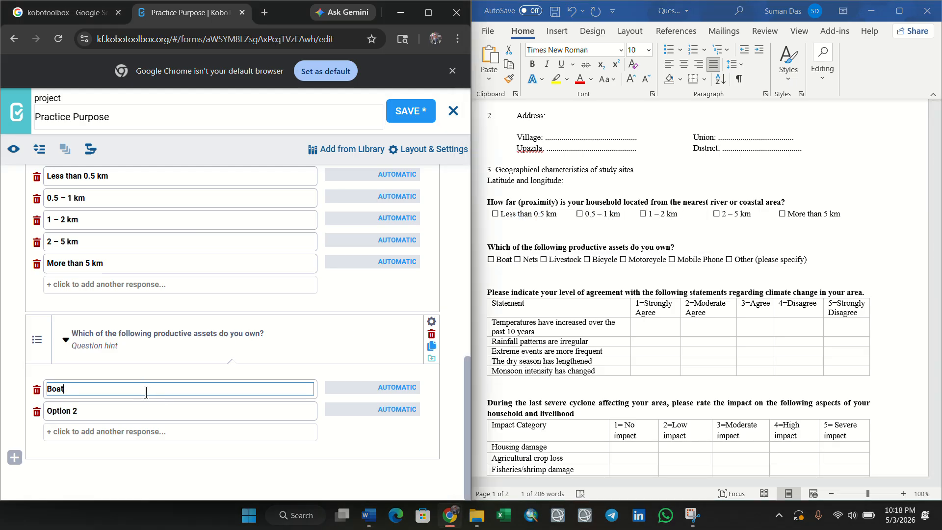
- Copy "Nets" from the questionnaire over the second answer option of the productive assets question
left_click(523, 259)
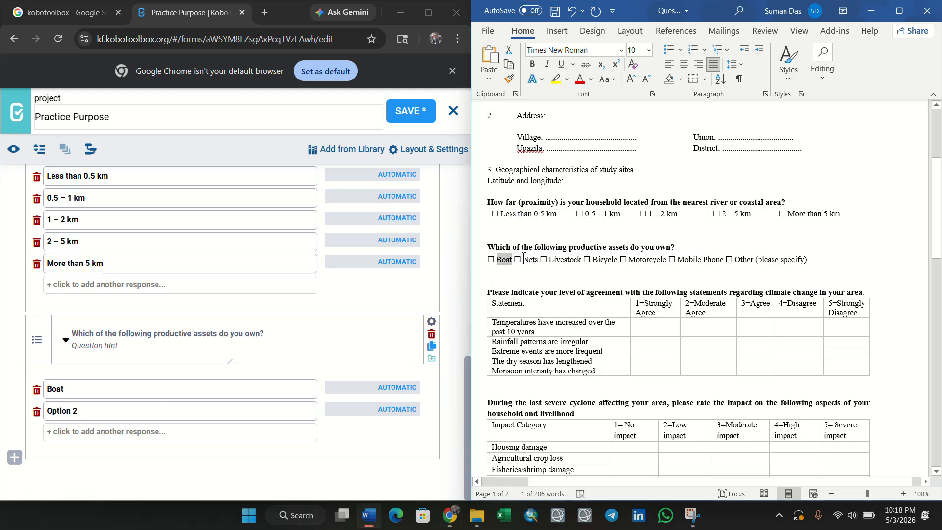
double_click(525, 259)
key("ctrl+c")
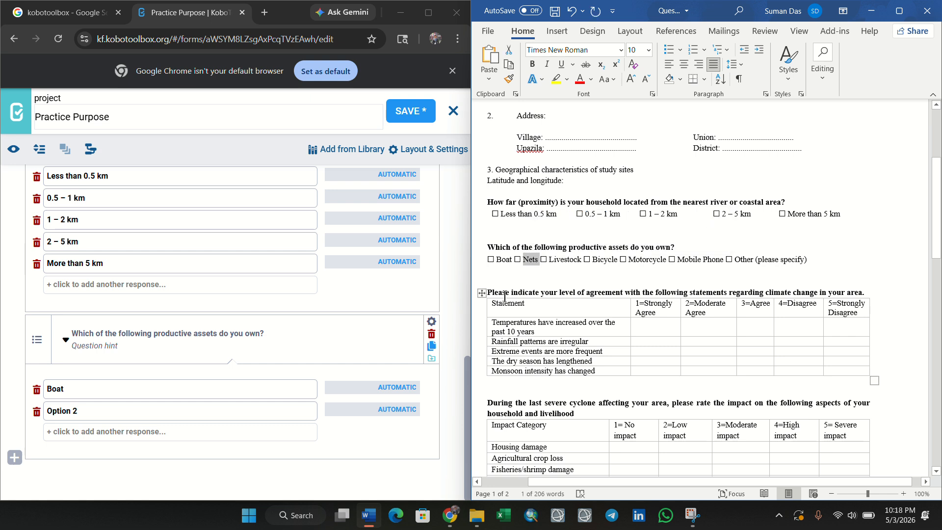
left_click(83, 420)
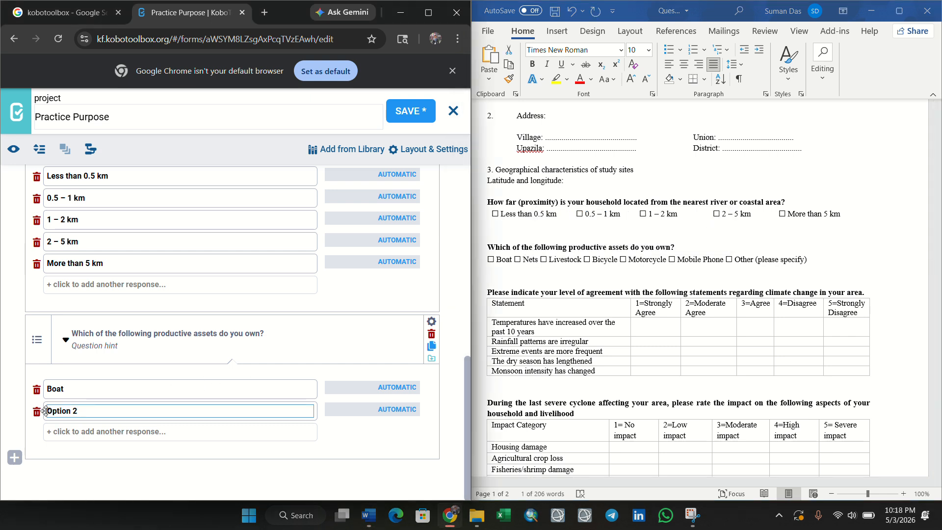
left_click_drag(46, 411, 95, 405)
key("ctrl+v")
- Add a third answer option reading "Livestock" to the productive assets question, copied from the questionnaire
left_click(557, 257)
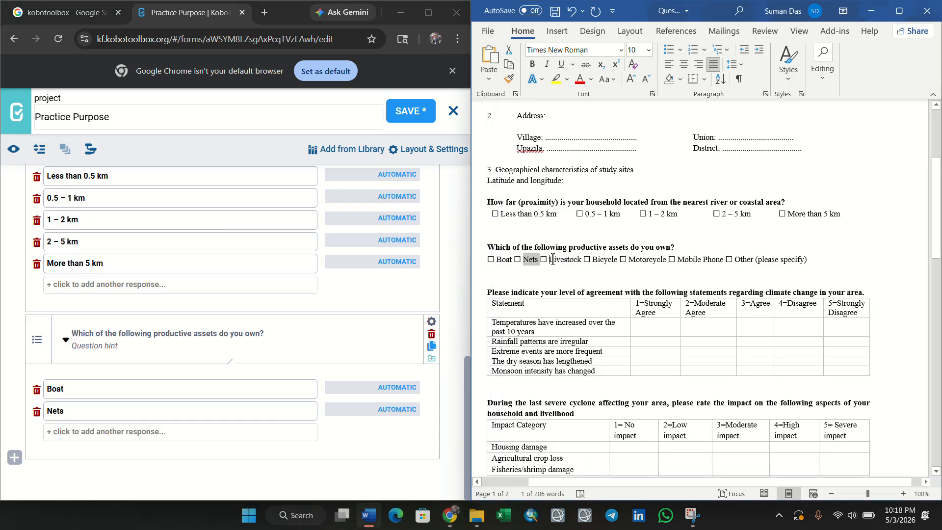
left_click_drag(550, 260, 580, 265)
key("ctrl+c")
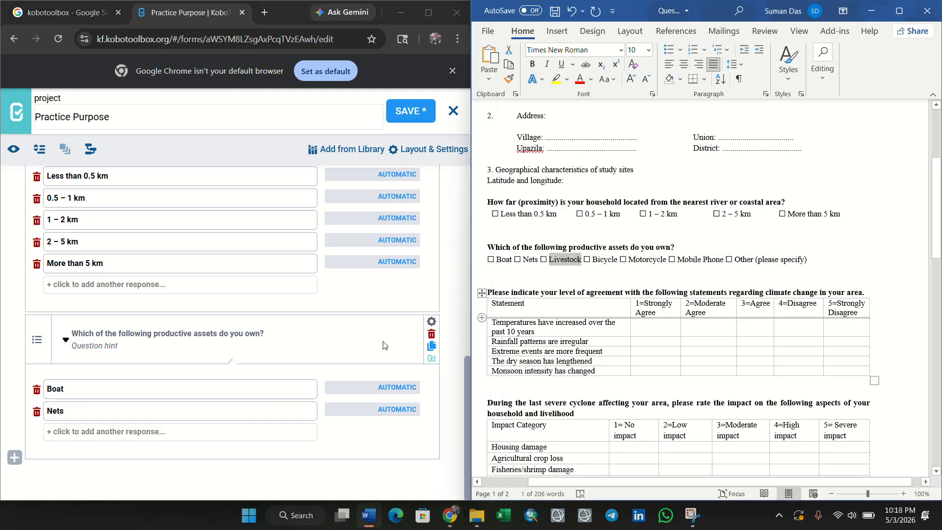
left_click(143, 435)
key("ctrl+v")
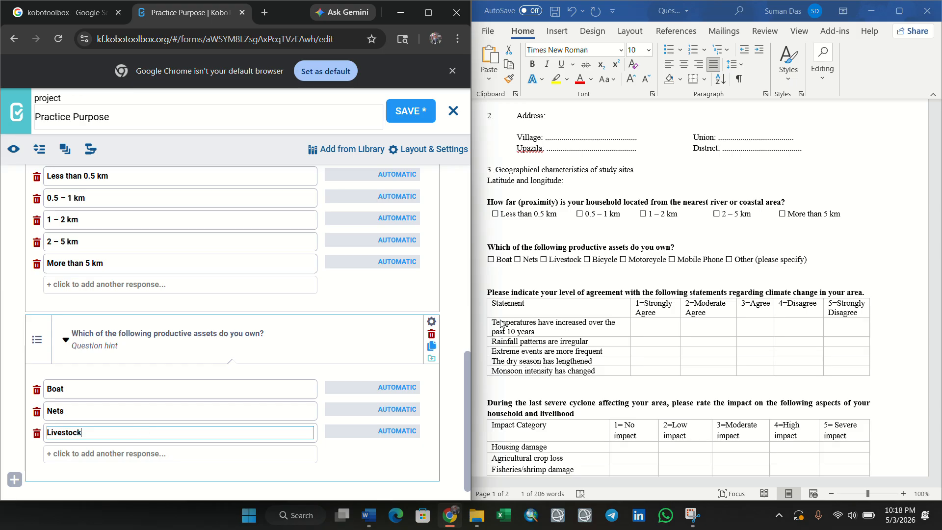
- Copy "Bicycle" from the questionnaire into a new fourth answer option of the productive assets question
left_click(593, 264)
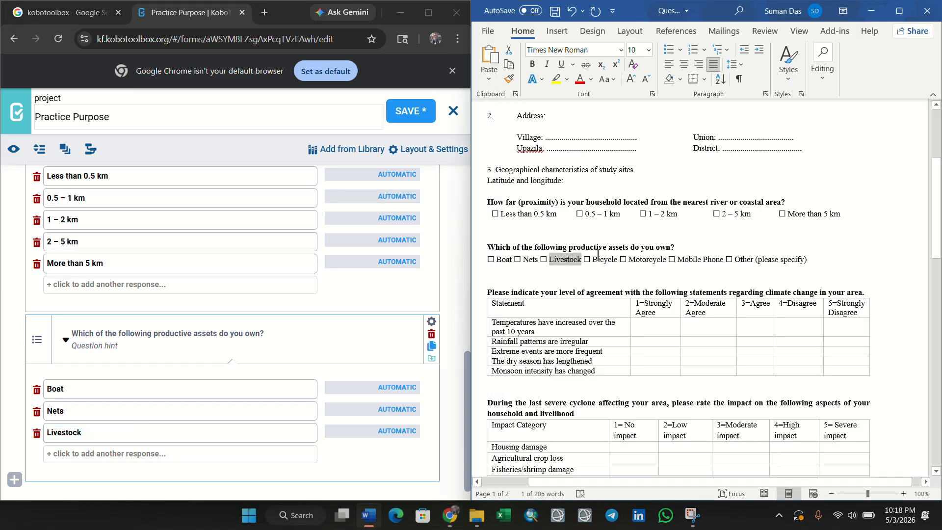
left_click(594, 259)
left_click_drag(592, 259, 617, 259)
key("ctrl+c")
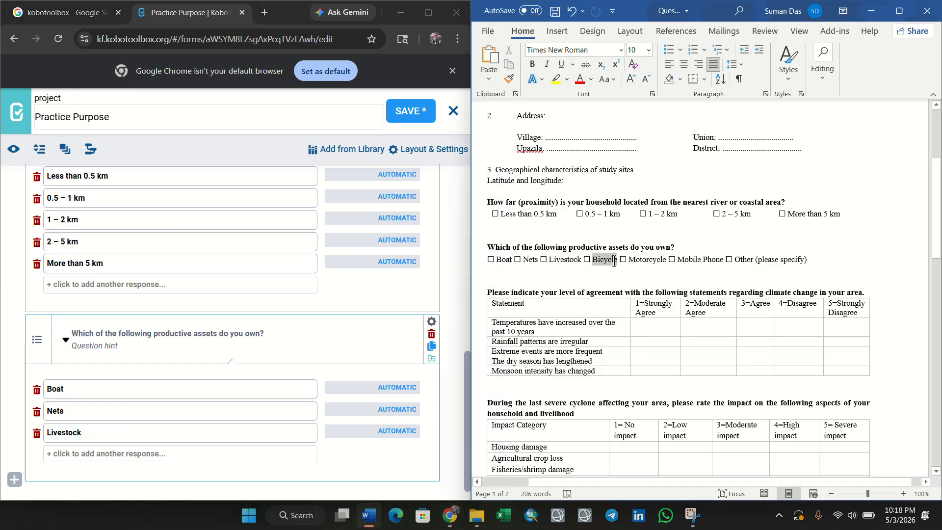
left_click(54, 453)
key("ctrl+v")
- Copy "Motorcycle" from the questionnaire into a new fifth answer option of the productive assets question
scroll(73, 442, "down", 1)
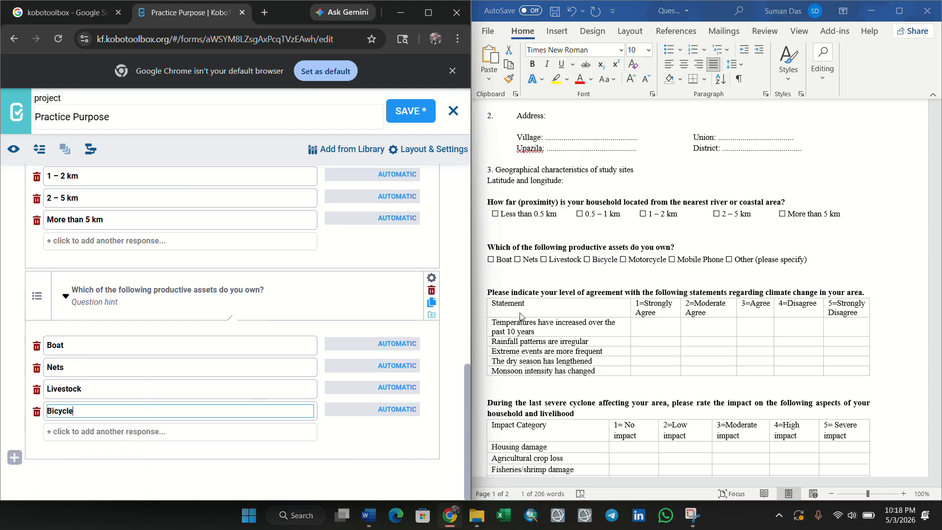
left_click(630, 261)
left_click_drag(631, 260, 665, 258)
key("ctrl+c")
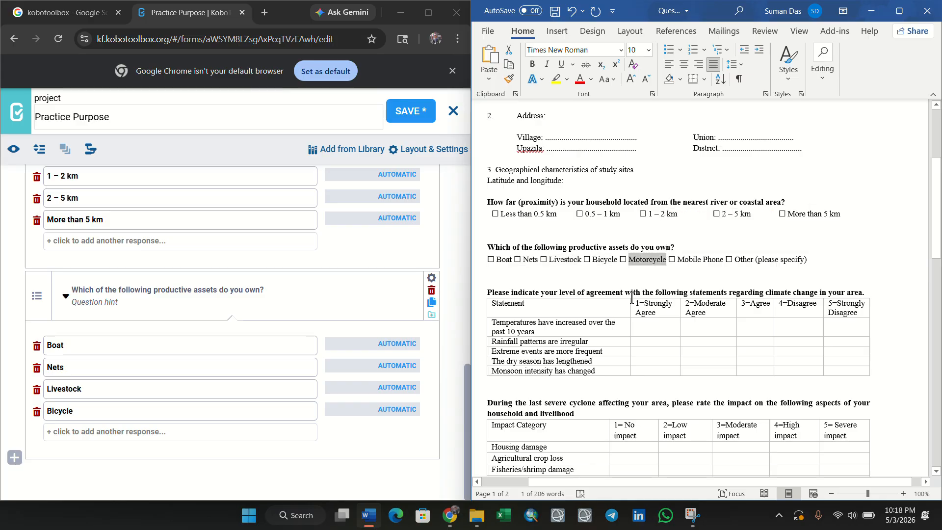
left_click(54, 432)
key("ctrl+v")
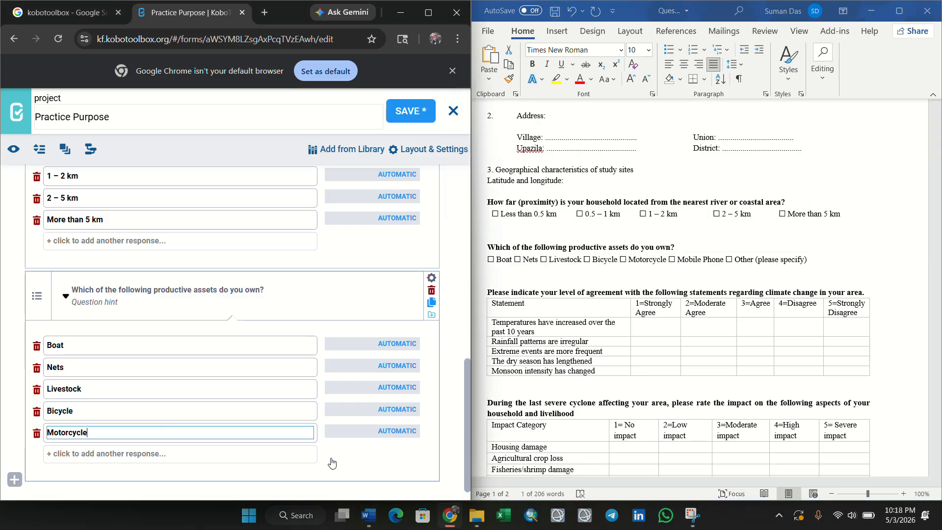
- Add a sixth answer option reading "Mobile Phone" to the productive assets question, copied from the questionnaire
left_click(682, 256)
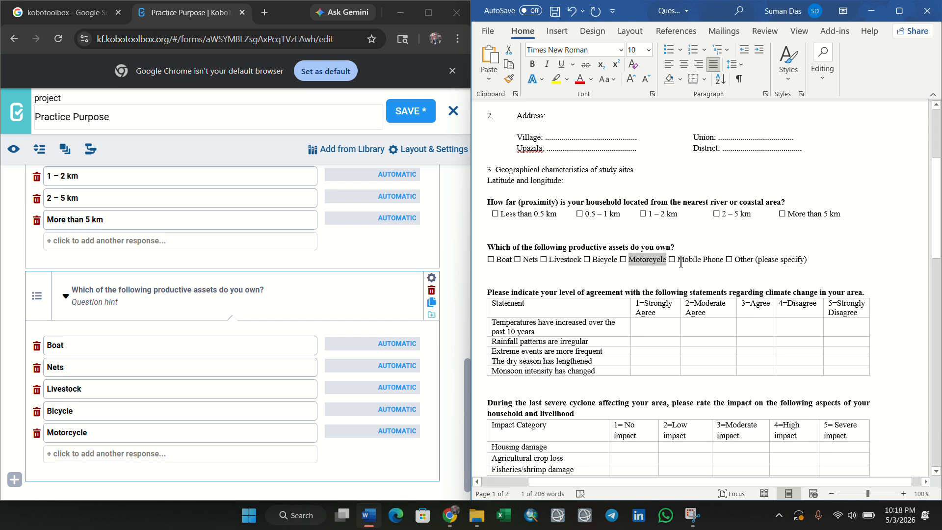
left_click_drag(678, 259, 724, 260)
key("ctrl+c")
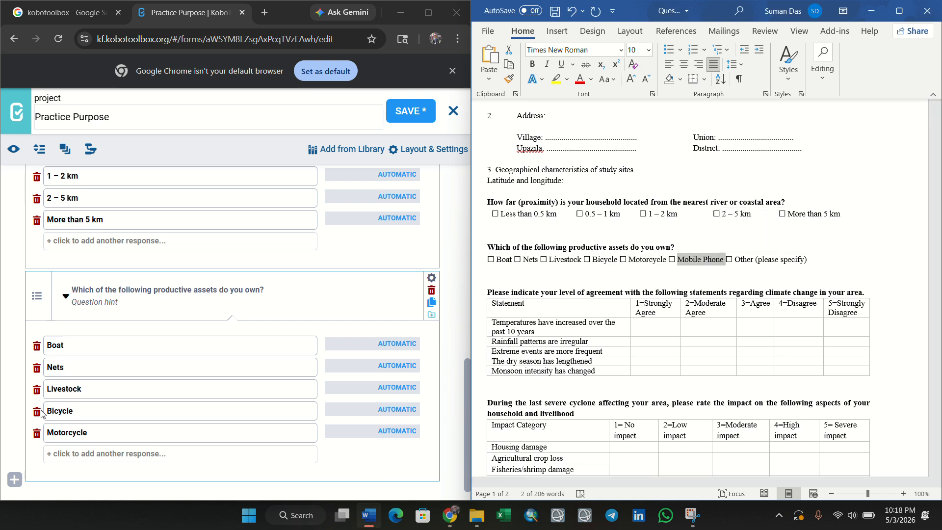
left_click(57, 454)
key("ctrl+v")
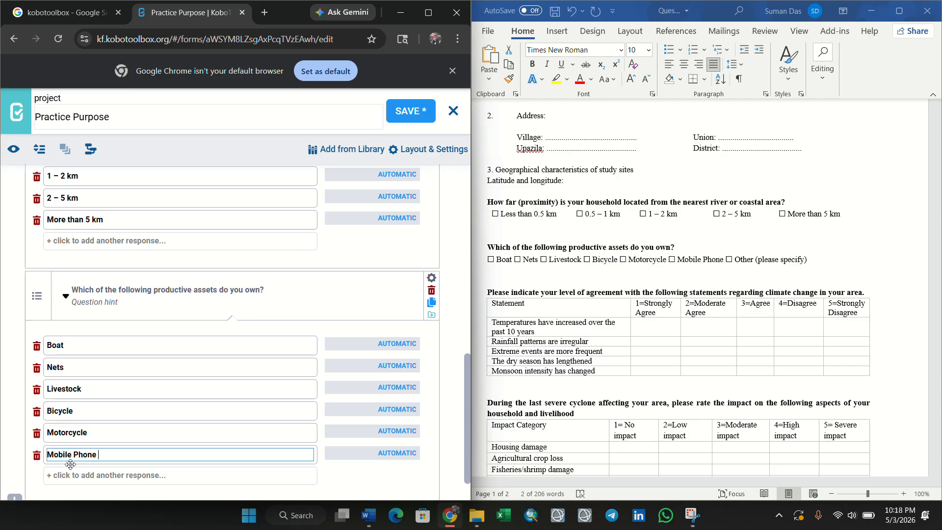
- Copy "Other (please specify)" from the questionnaire into a new seventh answer option of the productive assets question
scroll(179, 444, "down", 1)
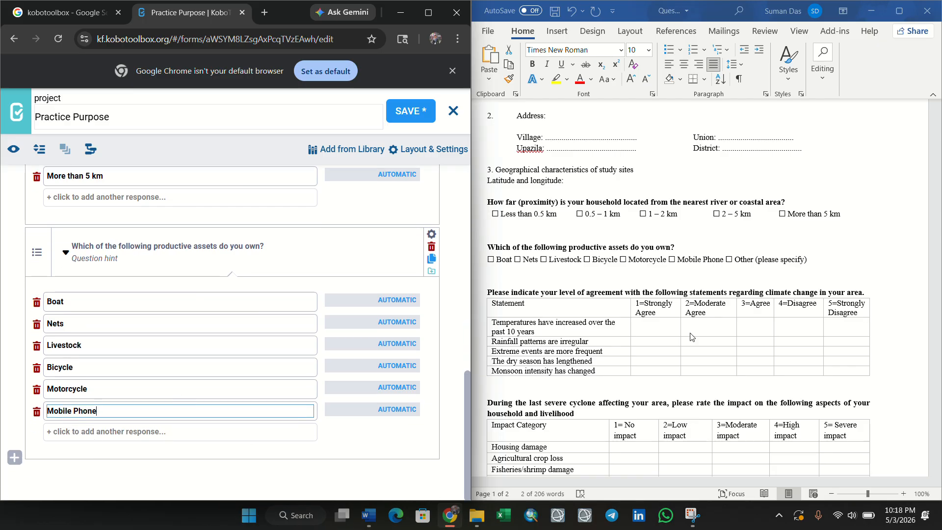
left_click(745, 262)
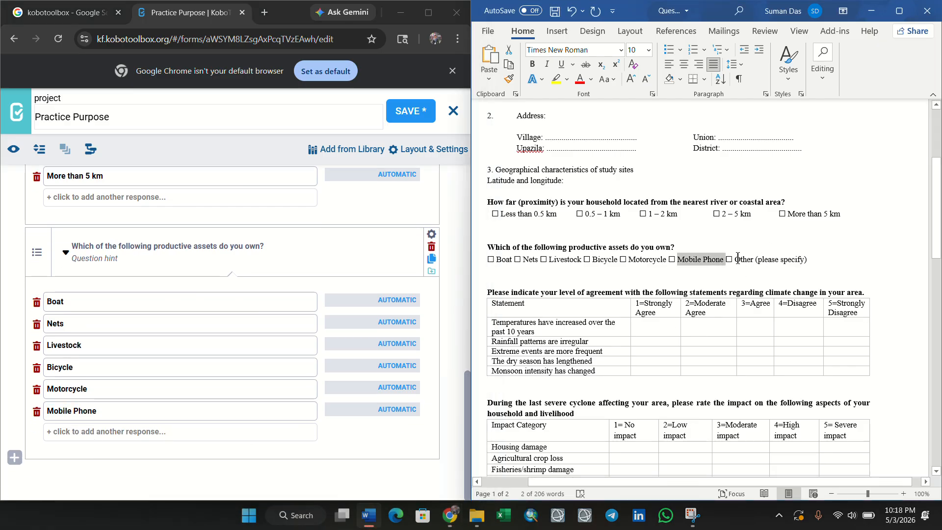
left_click_drag(737, 258, 808, 258)
key("ctrl+c")
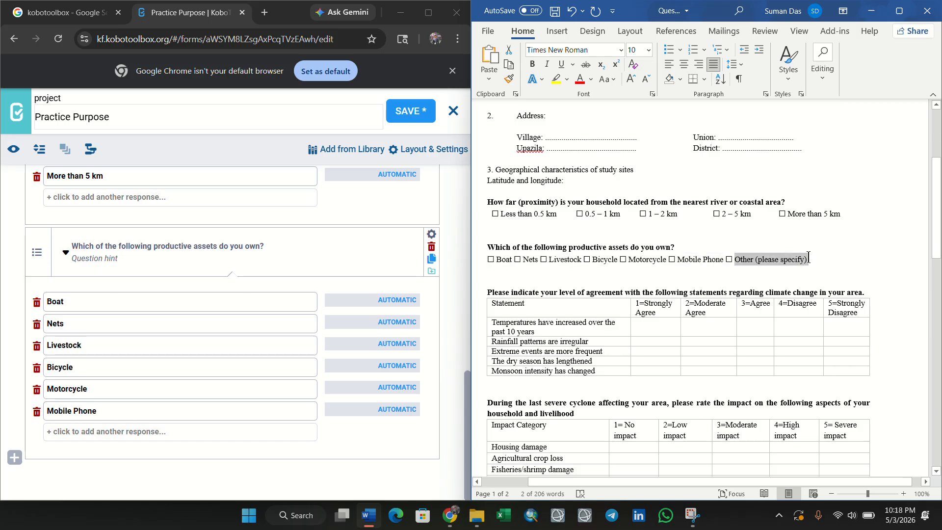
left_click(161, 433)
key("ctrl+v")
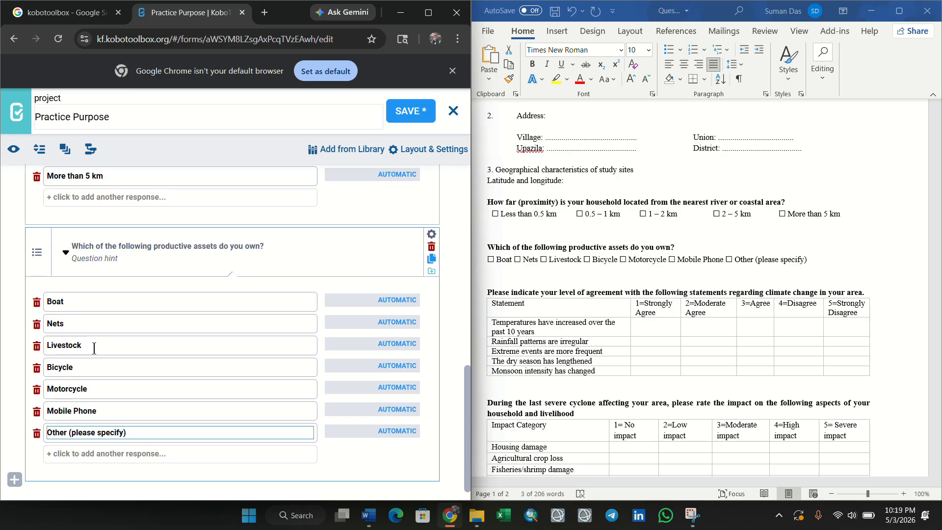
- Preview the form and tick Boat, Nets, Bicycle, Motorcycle and Mobile Phone in the productive assets question
scroll(35, 402, "down", 1)
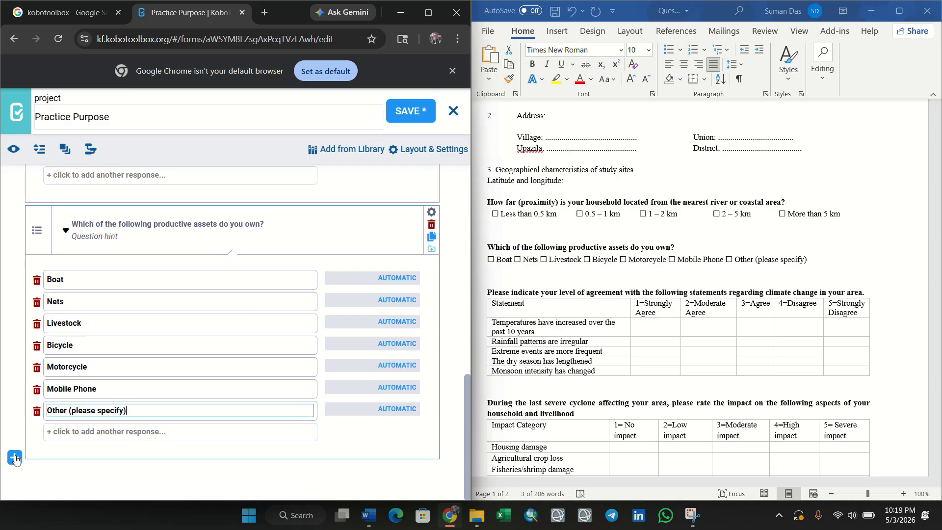
left_click(16, 149)
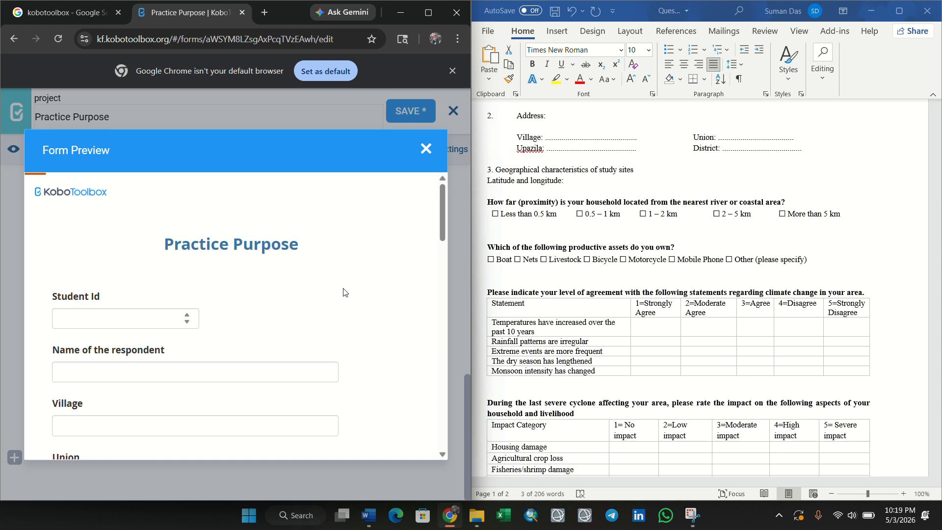
scroll(343, 299, "down", 8)
scroll(353, 309, "down", 5)
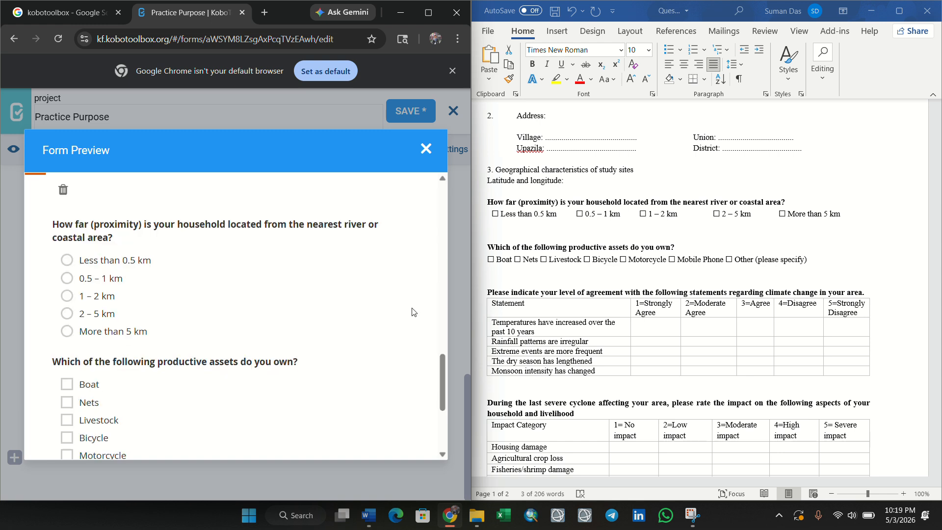
scroll(413, 312, "down", 3)
scroll(147, 314, "up", 1)
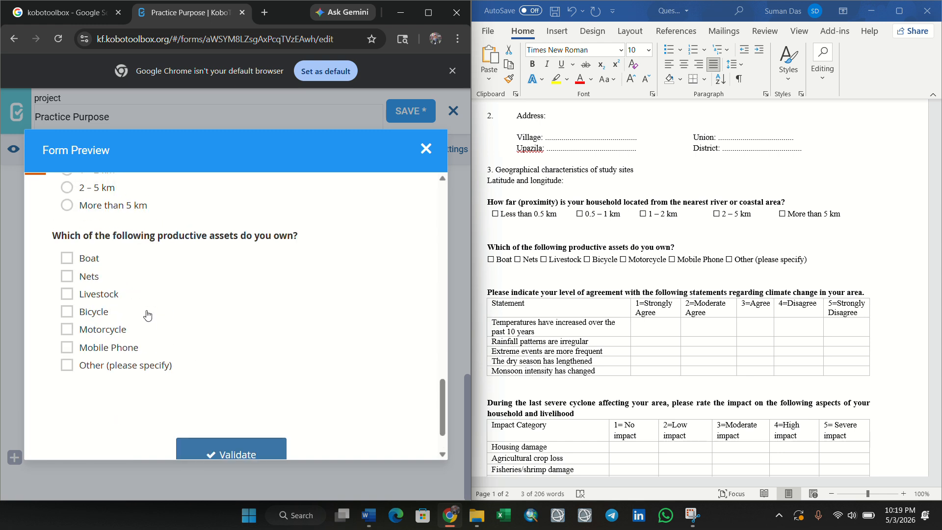
left_click(65, 256)
left_click(67, 276)
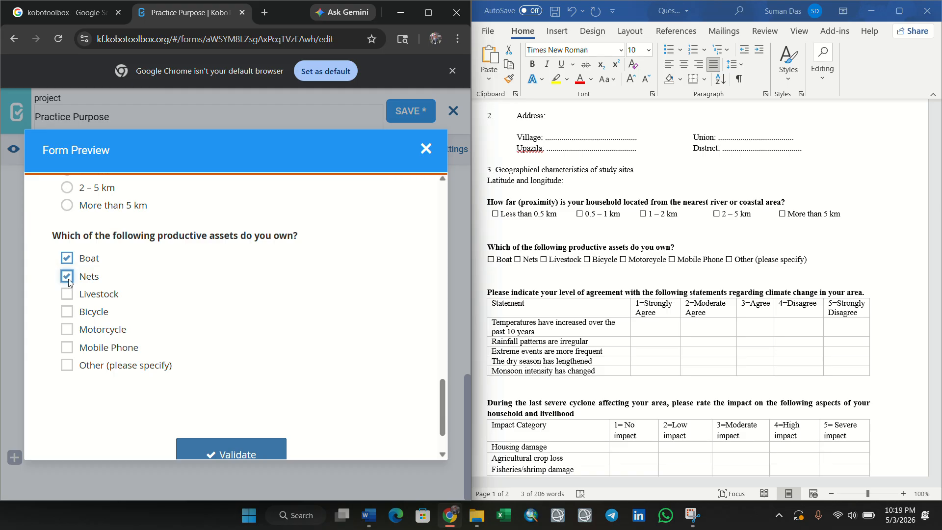
left_click(63, 314)
left_click(63, 330)
left_click(62, 347)
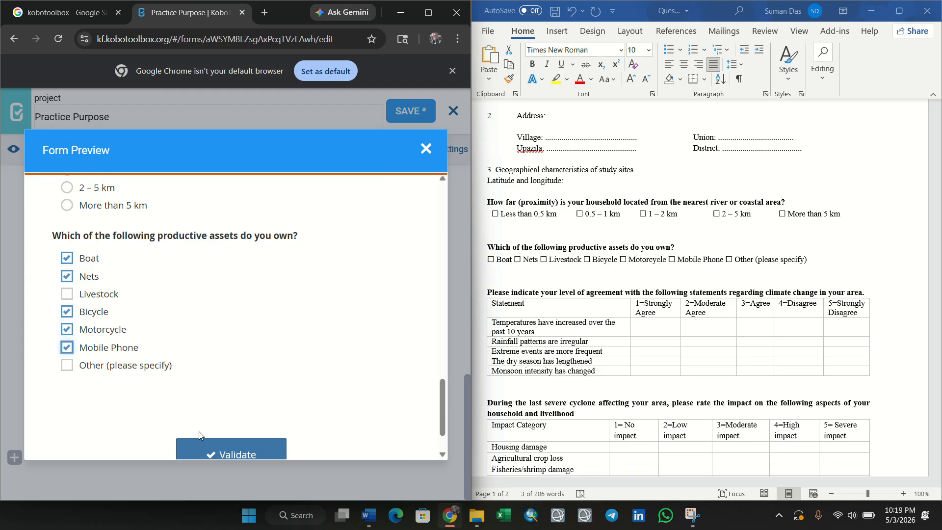
- Validate the previewed form and try the "Other (please specify)" option before closing the preview
left_click(216, 446)
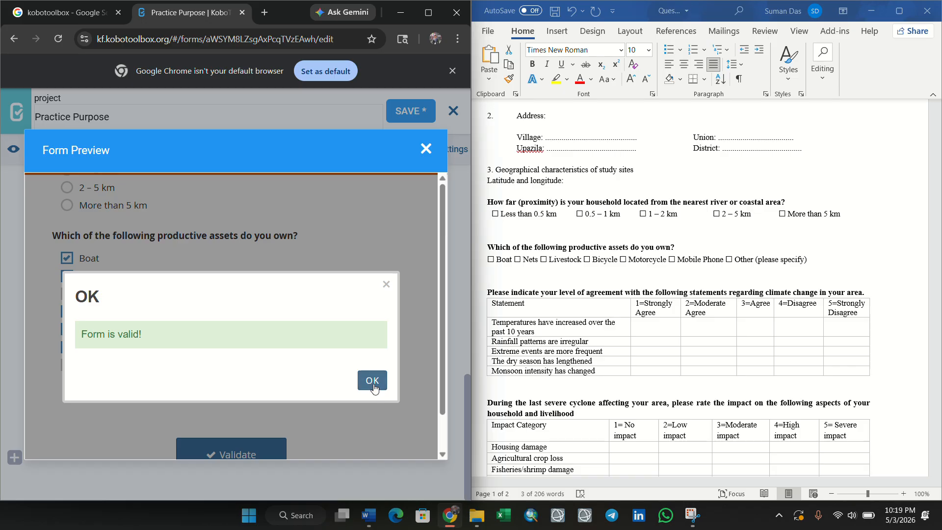
left_click(373, 381)
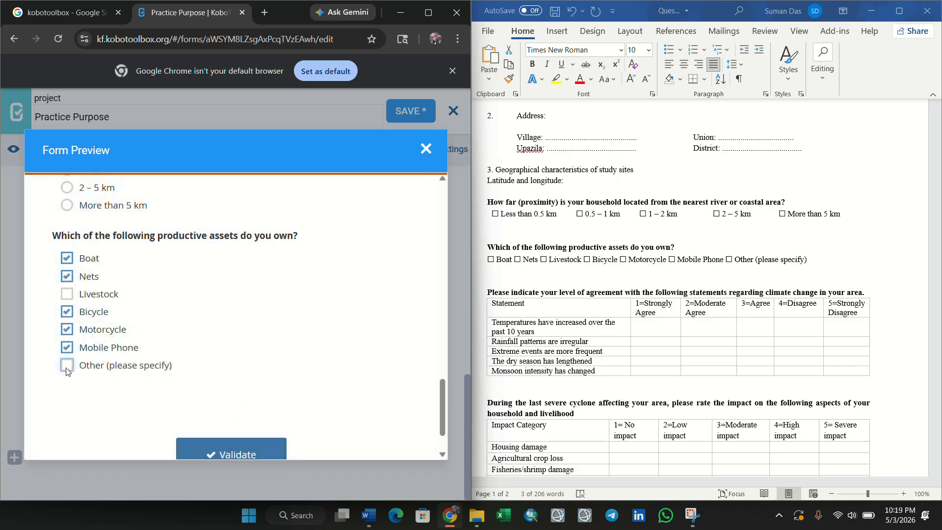
left_click(66, 367)
left_click(425, 148)
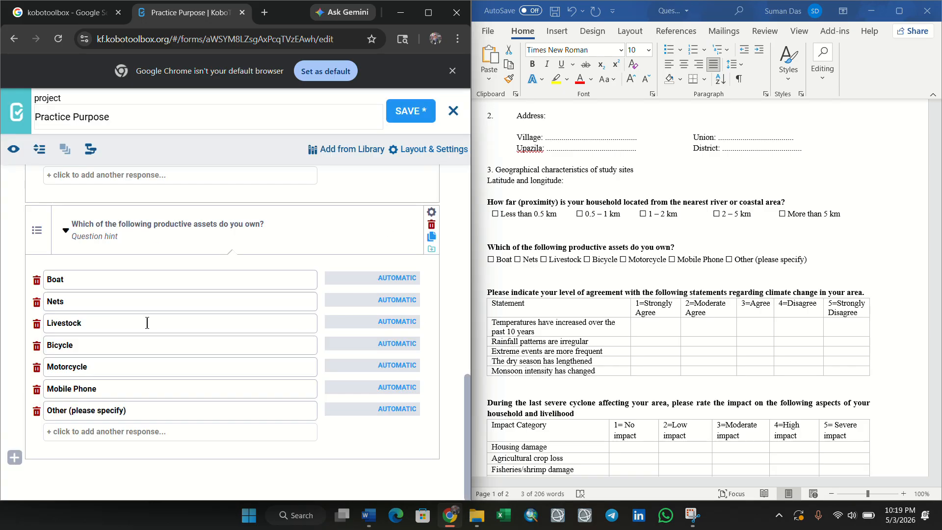
- Add a text question labelled "Other (please specify)" below the productive assets question
left_click(15, 458)
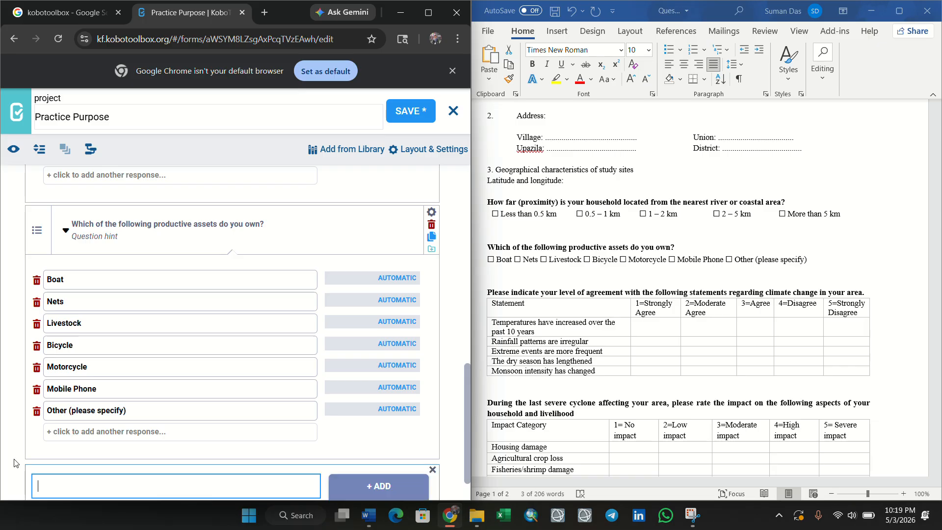
scroll(147, 406, "down", 1)
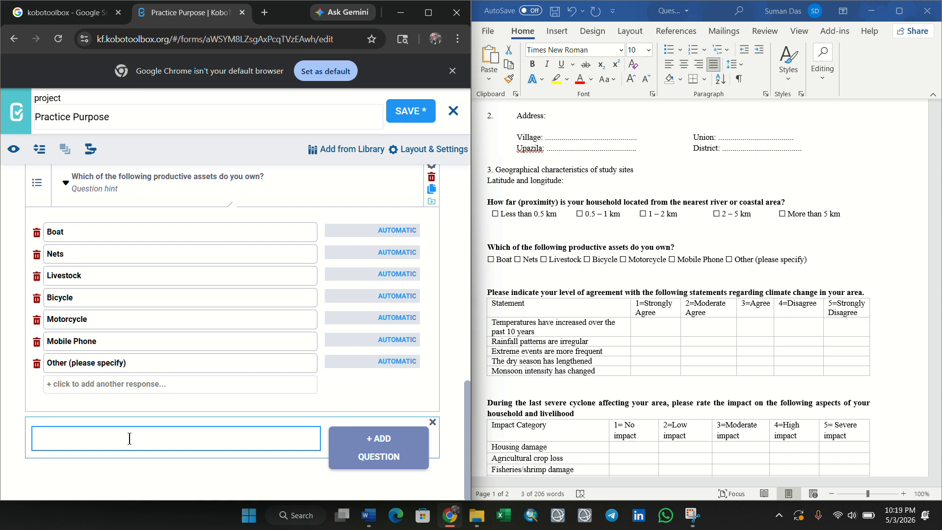
type("Other (please specify)")
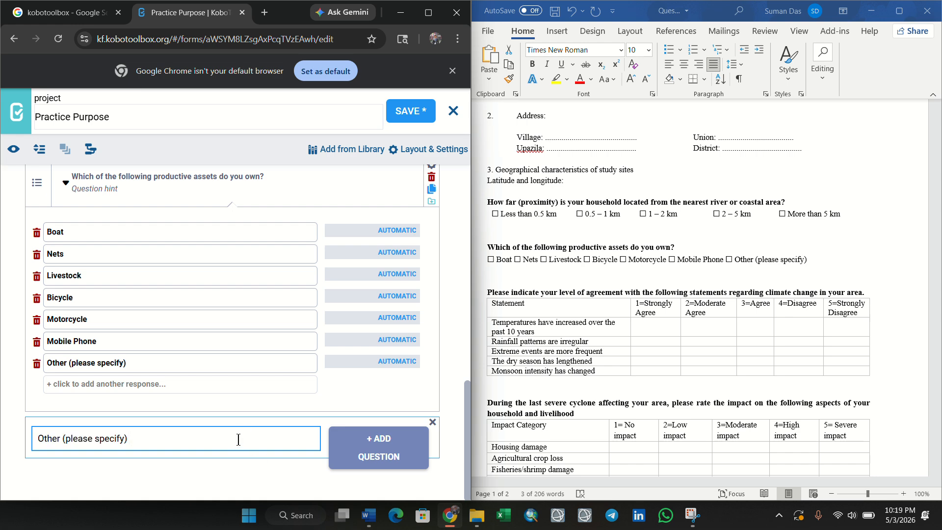
left_click(375, 447)
left_click(242, 332)
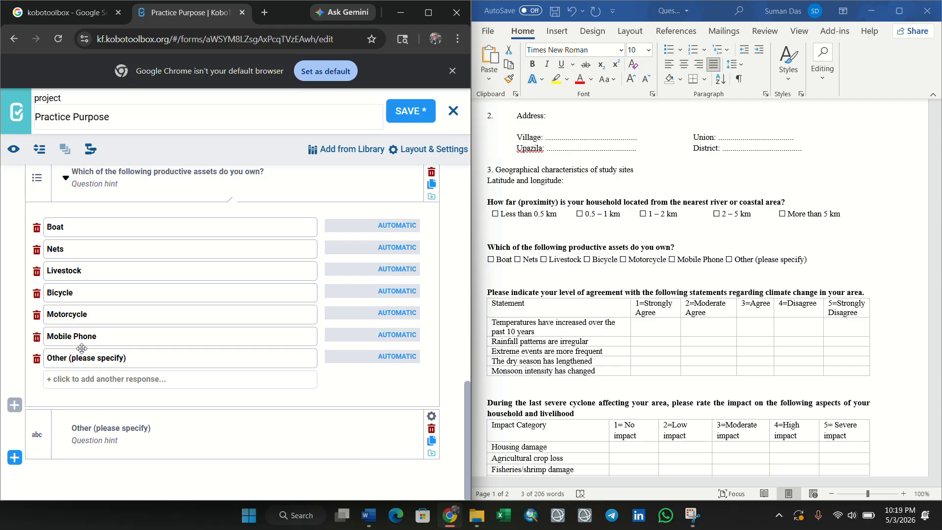
- Add a skip logic condition to the "Other (please specify)" text question
scroll(81, 351, "up", 1)
scroll(85, 261, "down", 1)
scroll(82, 353, "down", 1)
scroll(77, 415, "up", 1)
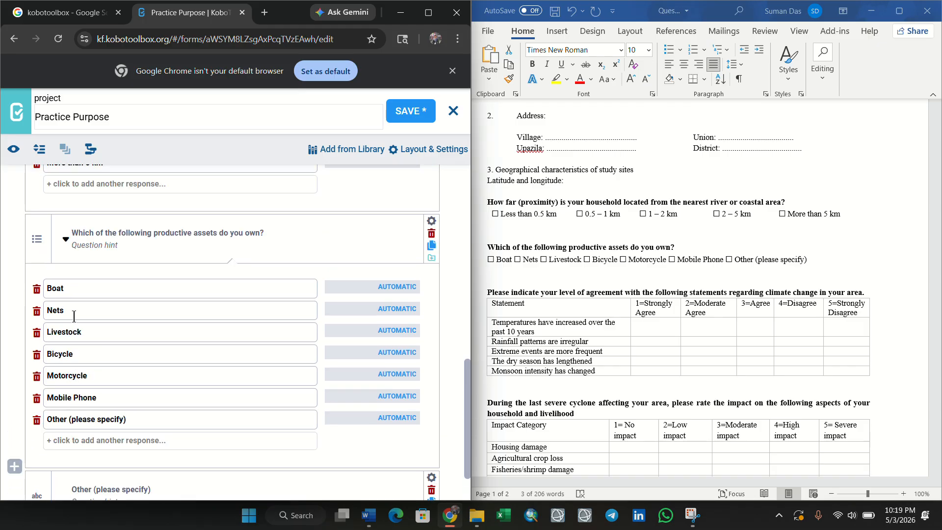
scroll(73, 317, "down", 1)
left_click(429, 419)
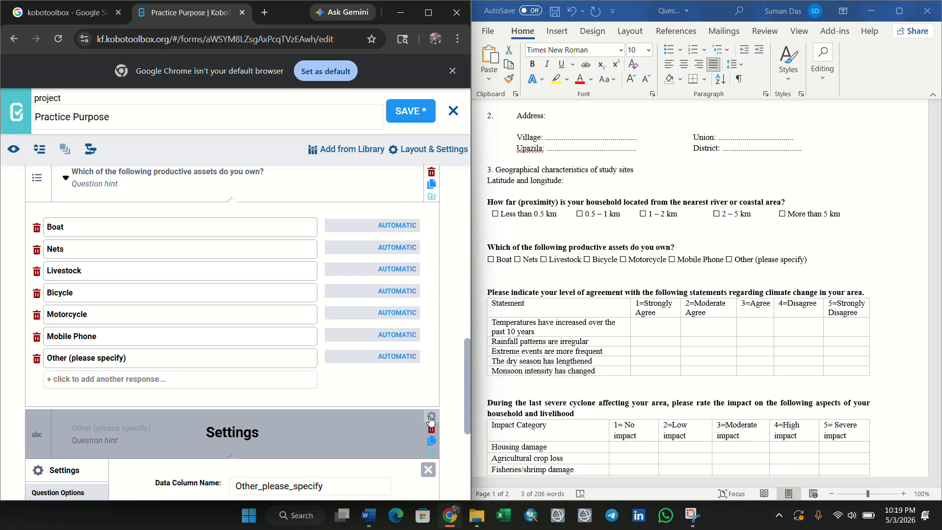
scroll(147, 343, "down", 4)
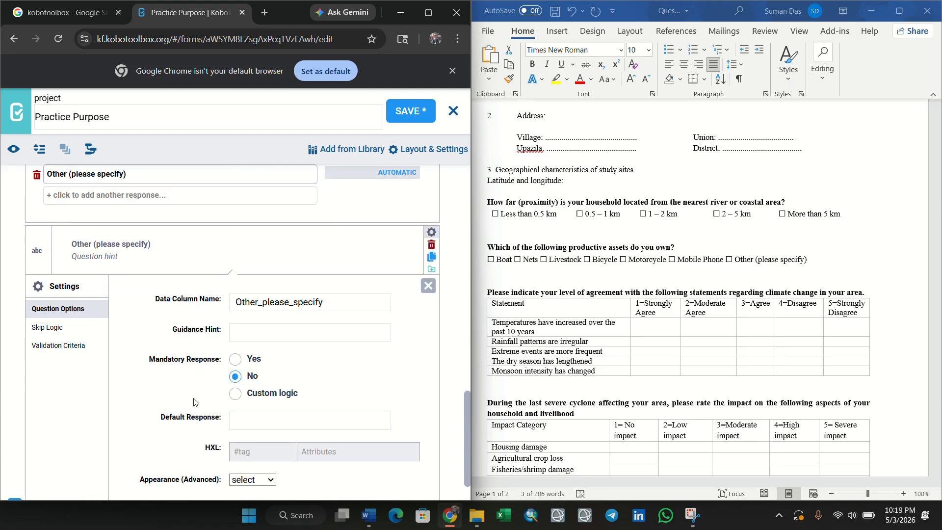
left_click(61, 334)
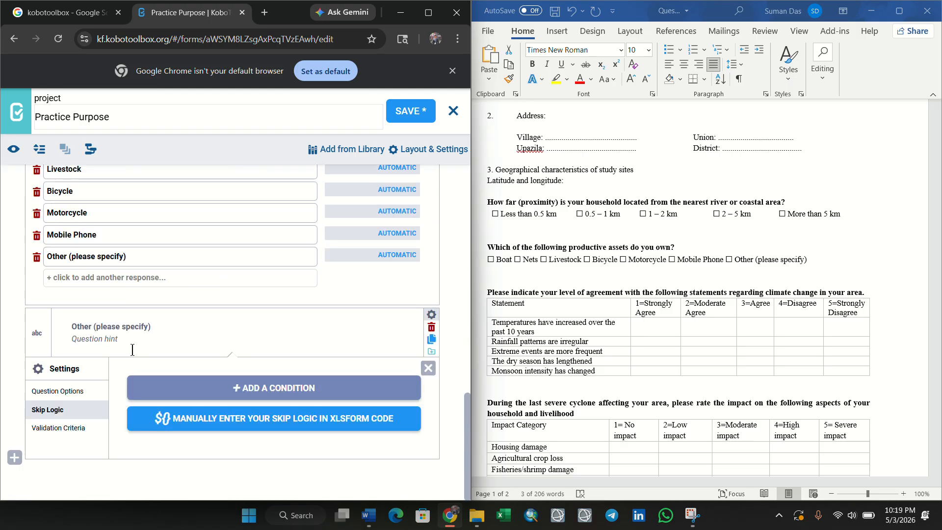
left_click(260, 390)
- Set the condition so the question displays only when the productive assets answer equals "Other (please specify)", and close its settings
left_click(222, 385)
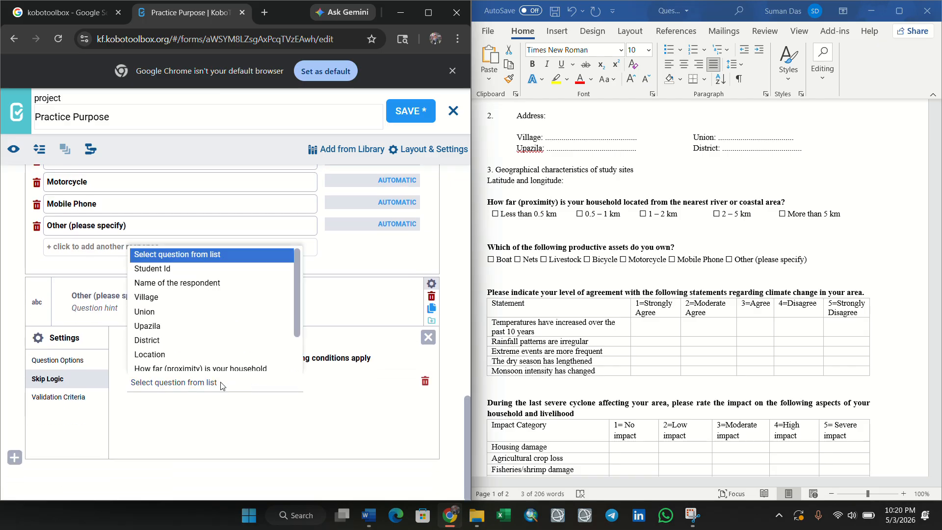
scroll(196, 344, "down", 1)
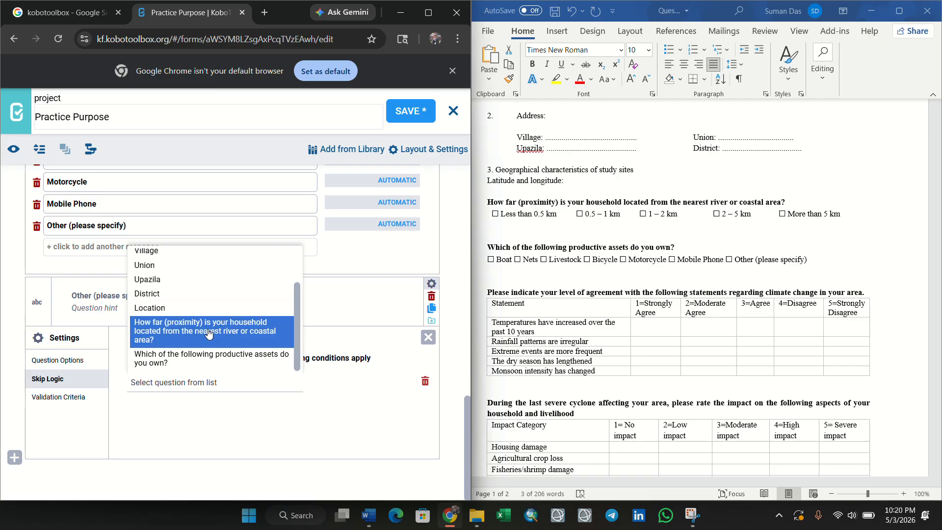
left_click(185, 360)
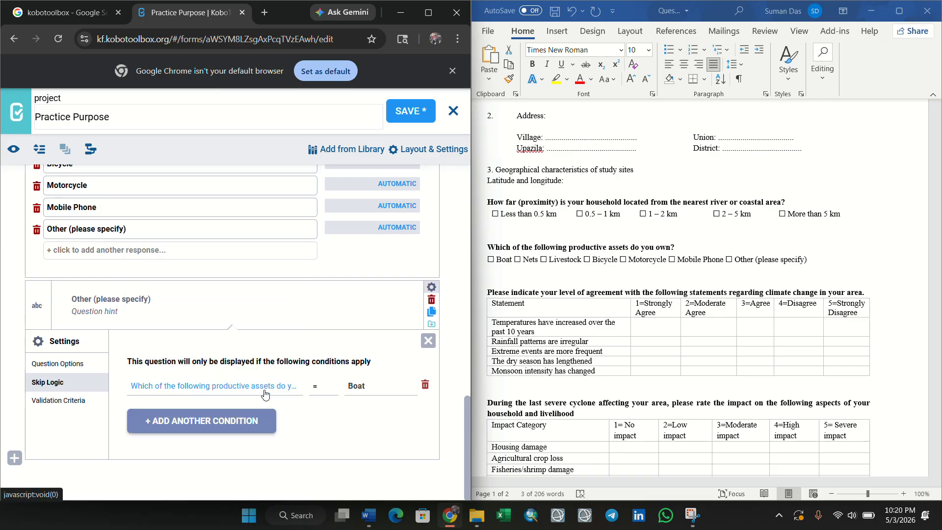
left_click(356, 388)
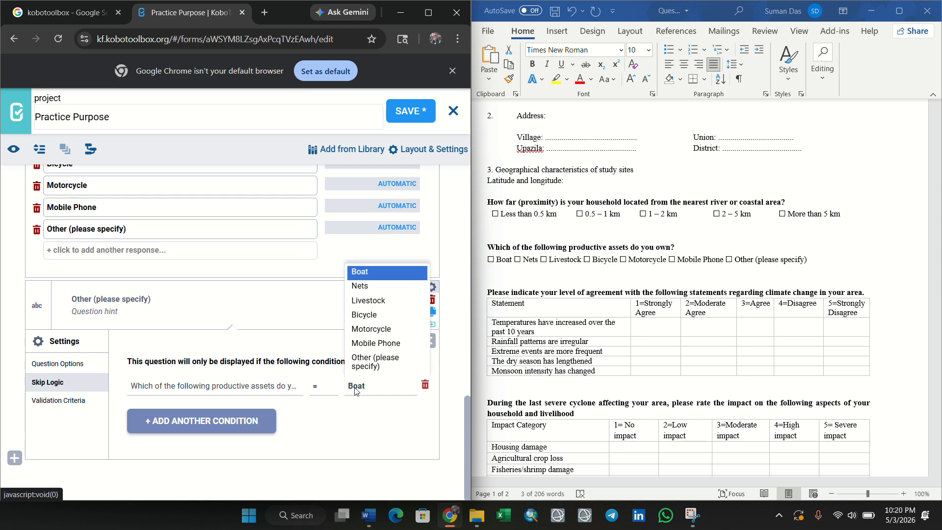
left_click(383, 363)
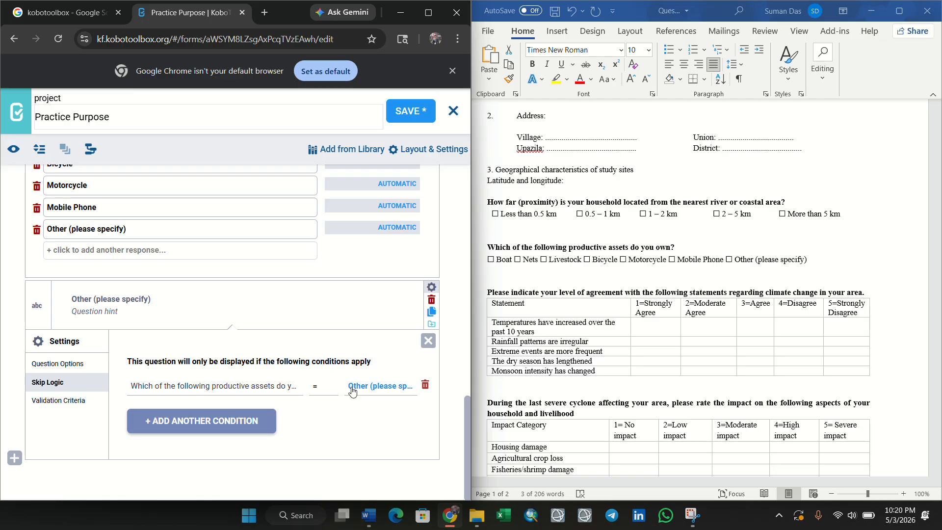
left_click(432, 289)
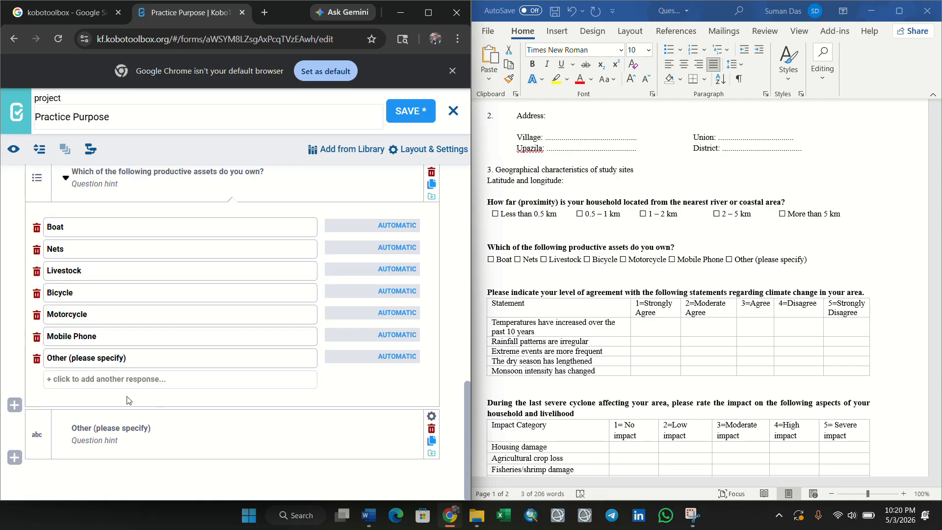
- Preview the form and tick Boat, Bicycle, Motorcycle and "Other (please specify)" to test the skip logic
left_click(13, 151)
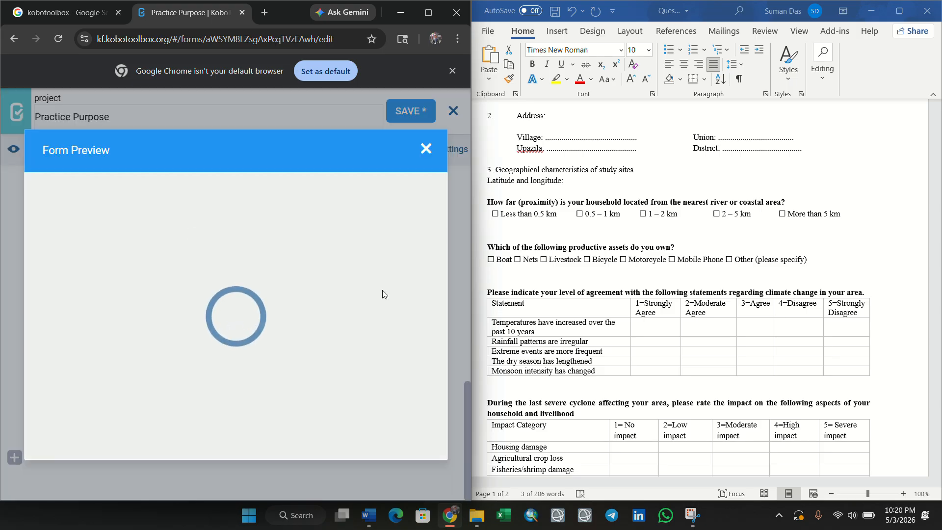
scroll(375, 300, "down", 15)
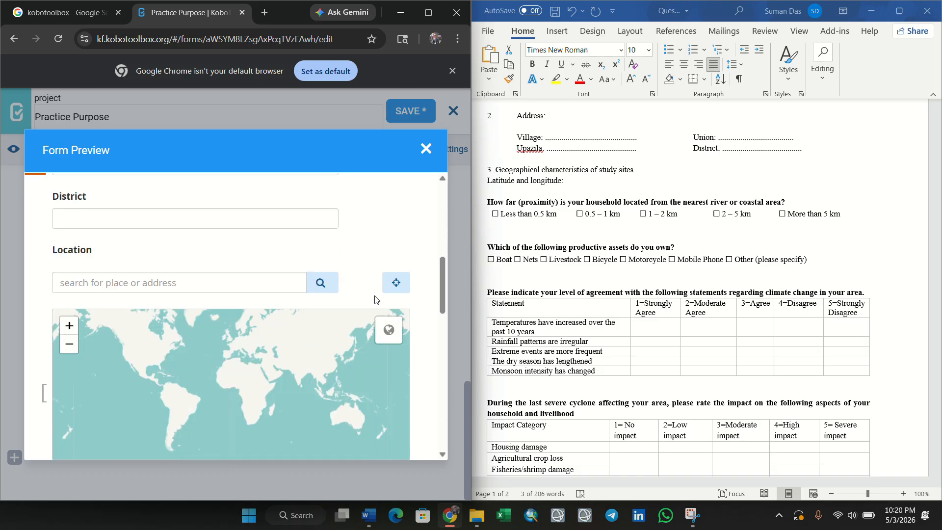
scroll(219, 272, "up", 1)
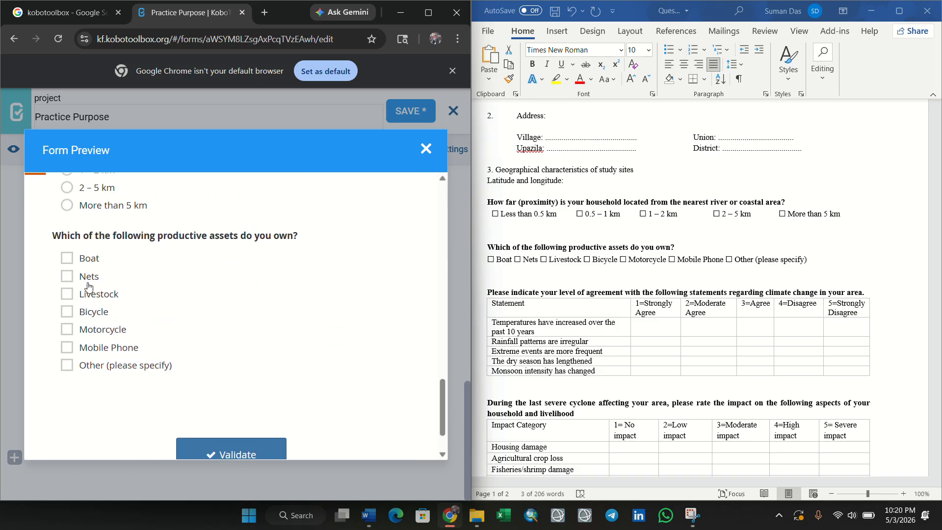
left_click(68, 259)
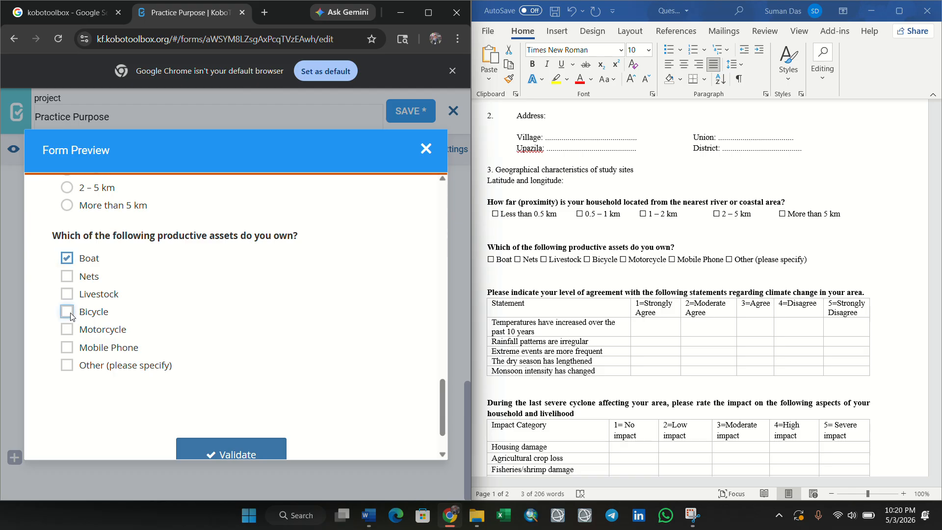
left_click(68, 313)
left_click(68, 331)
left_click(72, 365)
- Enter "TV" in the preview's "Other (please specify)" text field, validate the form and close the preview
scroll(147, 371, "down", 2)
left_click(91, 299)
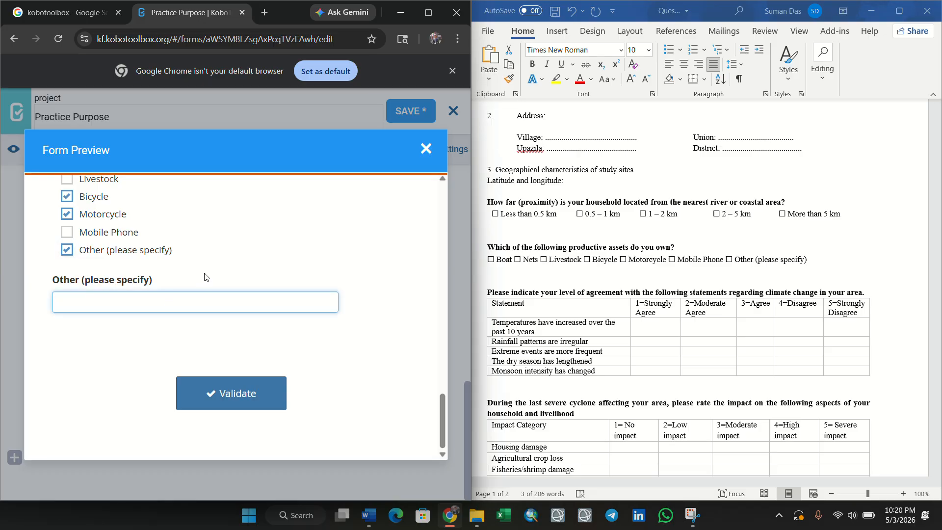
scroll(221, 300, "up", 2)
scroll(220, 297, "down", 2)
type("TV")
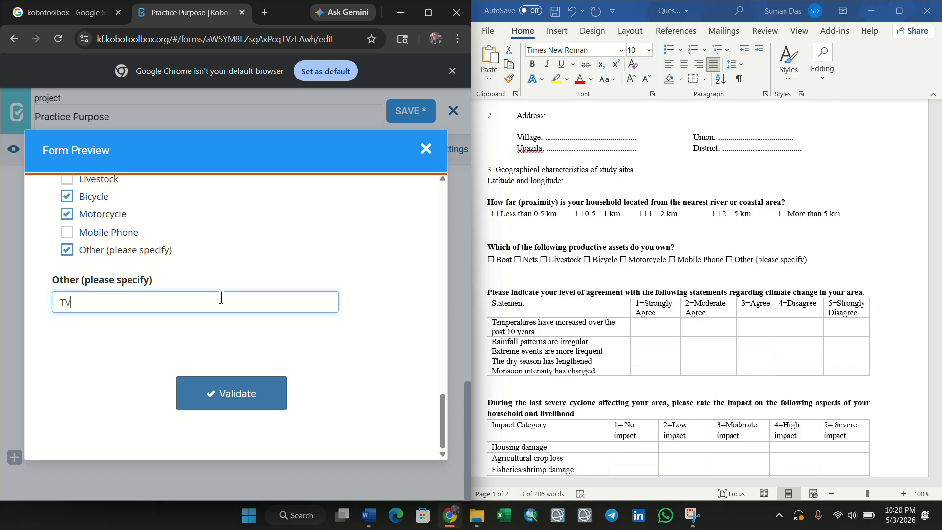
left_click(219, 395)
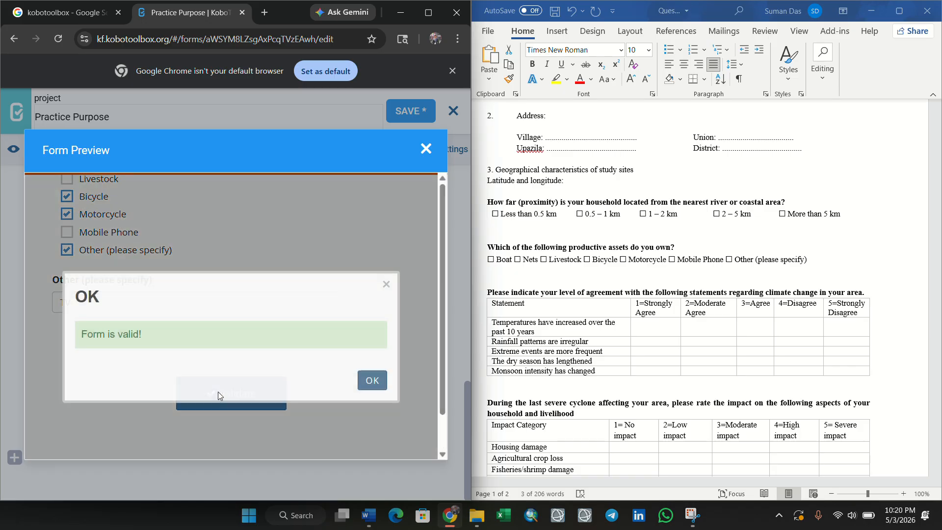
left_click(372, 380)
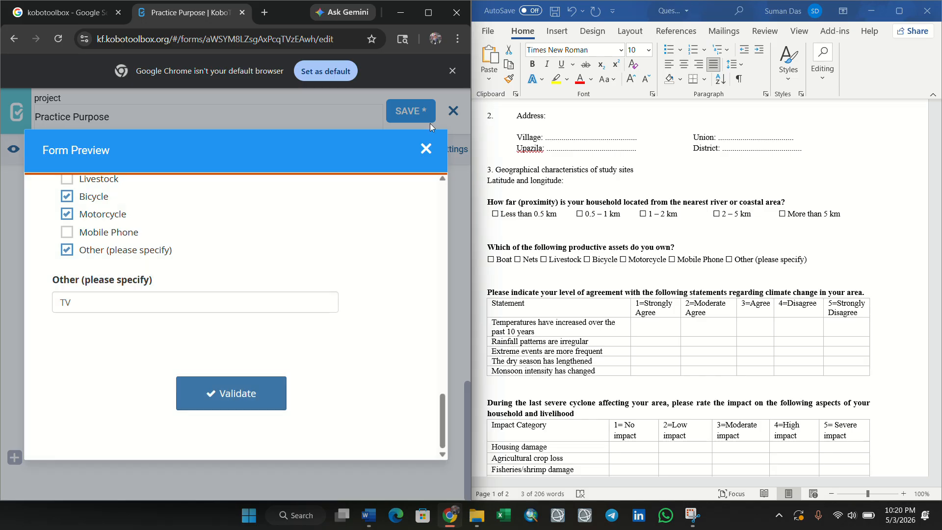
left_click(426, 148)
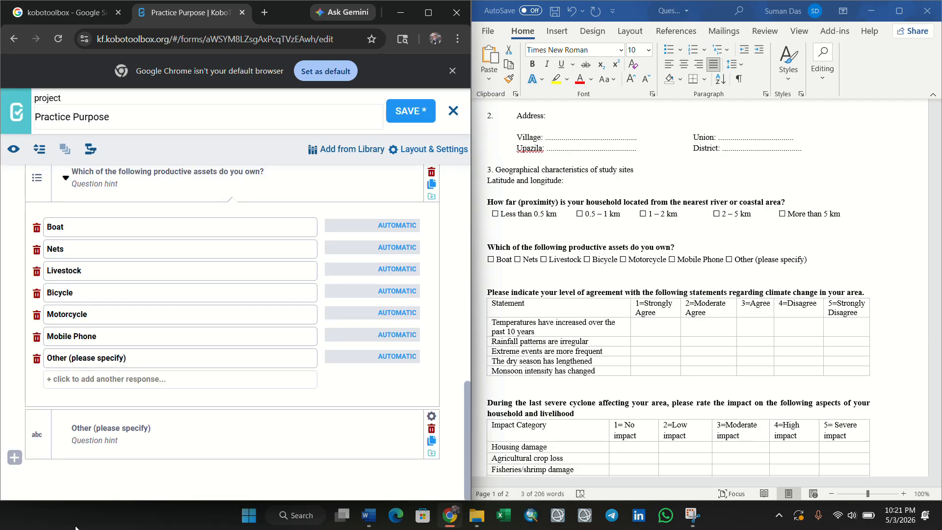
- Add a Rating question using the questionnaire text "Please indicate your level of agreement with the following statements regarding climate change in your area"
left_click(15, 457)
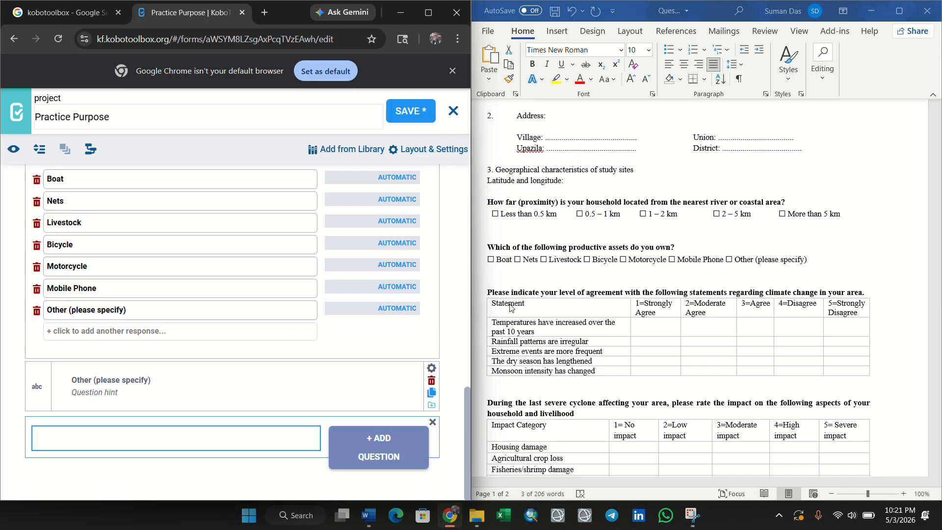
left_click(488, 291)
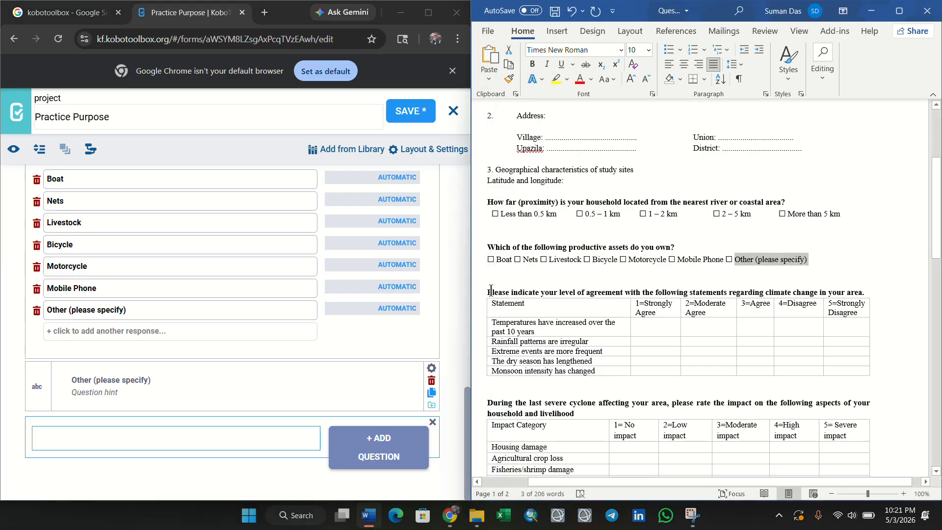
left_click_drag(488, 292, 867, 379)
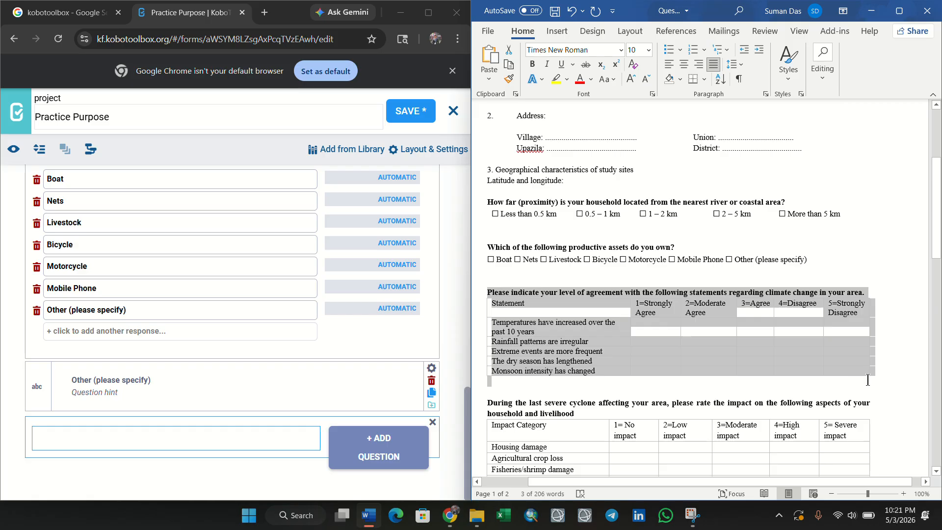
left_click(870, 277)
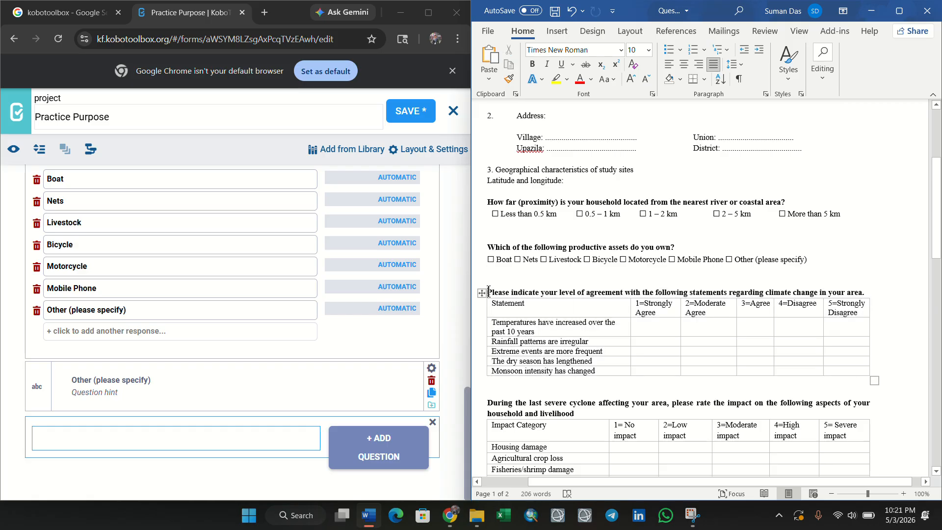
left_click_drag(488, 292, 864, 293)
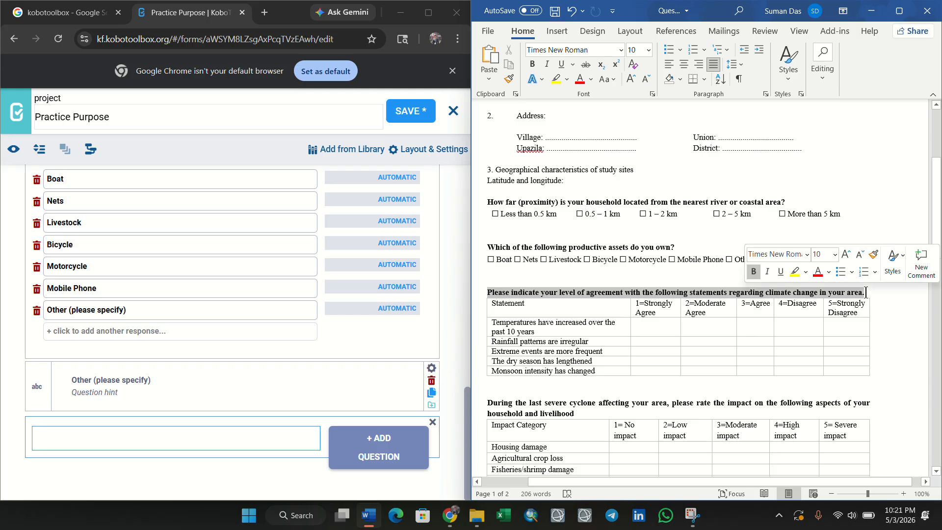
key("ctrl+c")
left_click(83, 434)
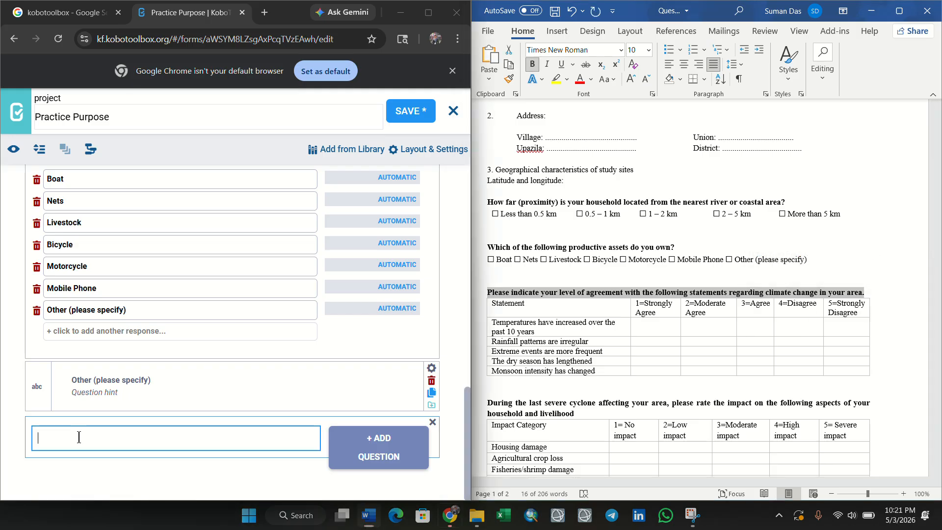
key("ctrl+v")
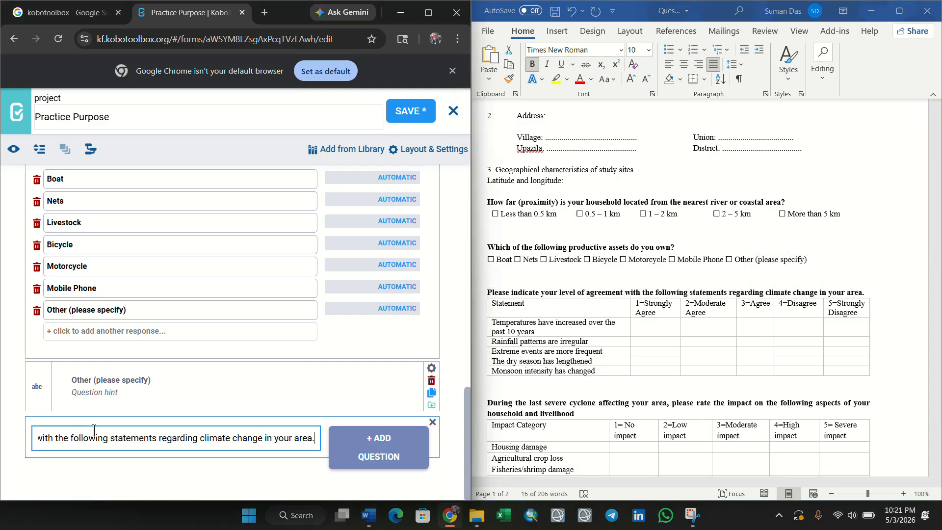
key("BackSpace")
left_click(334, 458)
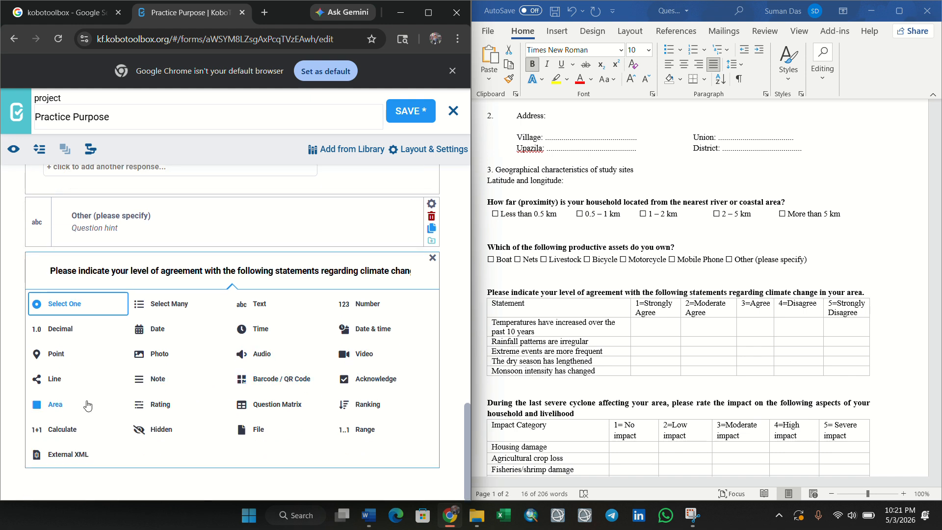
left_click(155, 410)
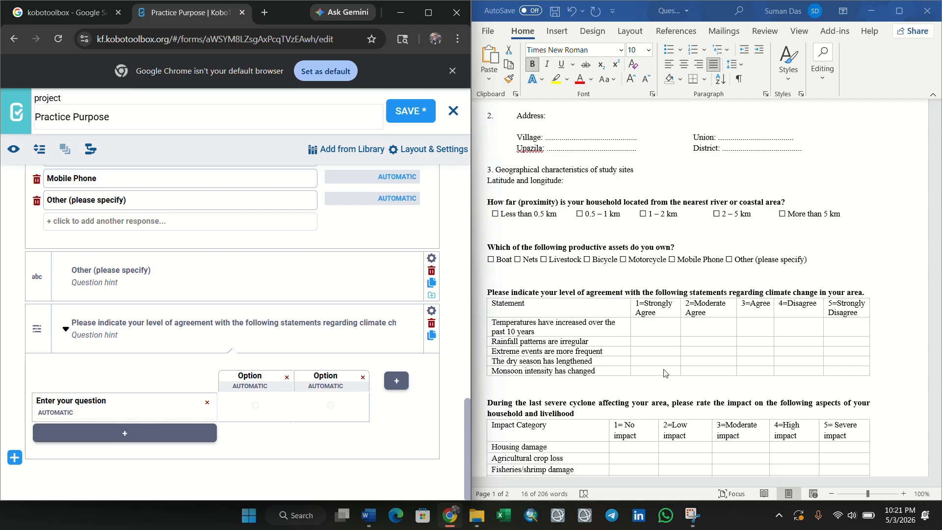
- Copy "Temperatures have increased over the past 10 years" from the Word questionnaire into the rating table's first statement row
left_click(493, 322)
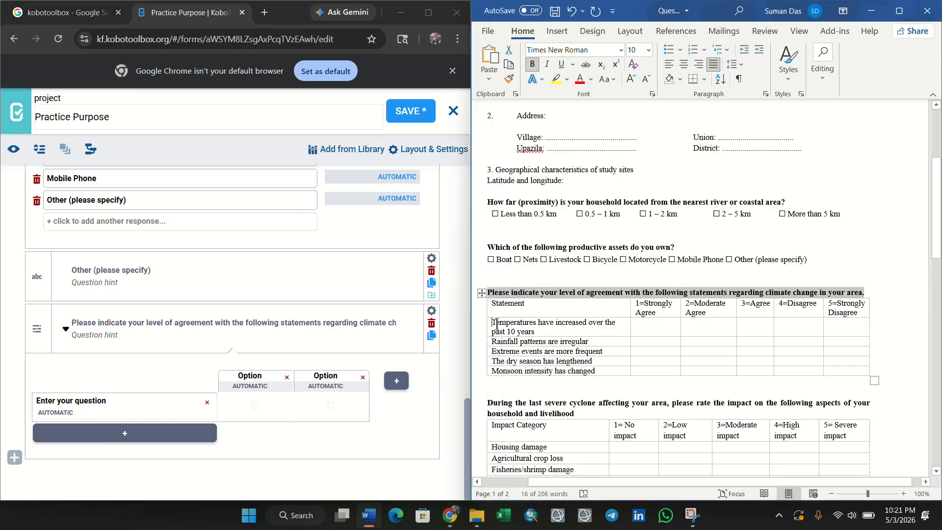
left_click_drag(492, 322, 534, 332)
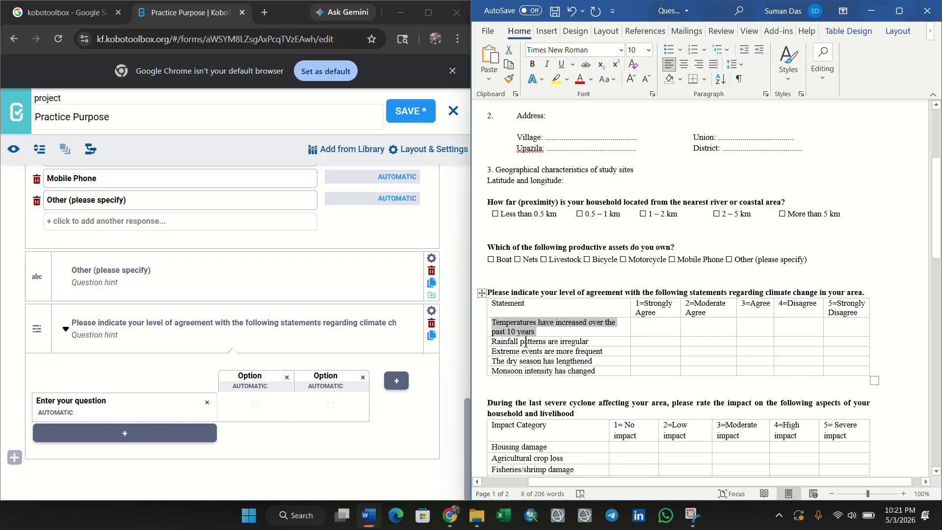
left_click(43, 399)
left_click_drag(43, 400, 120, 398)
key("ctrl+v")
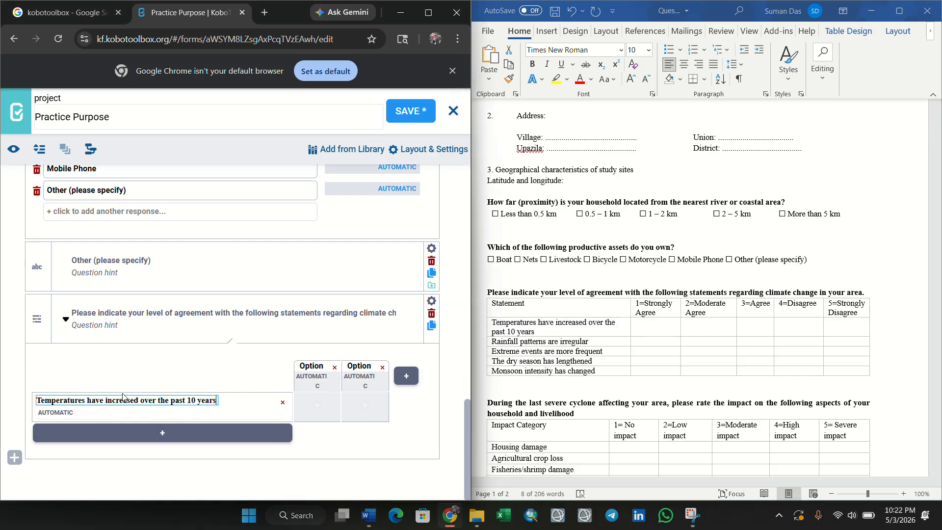
- Label the rating table's first option column "Strongly Agree", copied from the Word questionnaire
left_click(645, 300)
left_click_drag(645, 300, 655, 312)
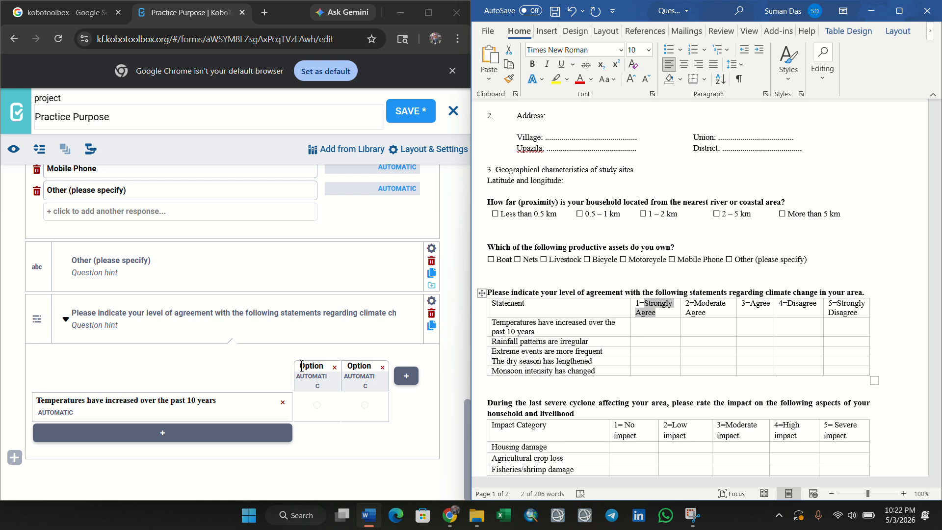
left_click(308, 368)
key("ctrl+v")
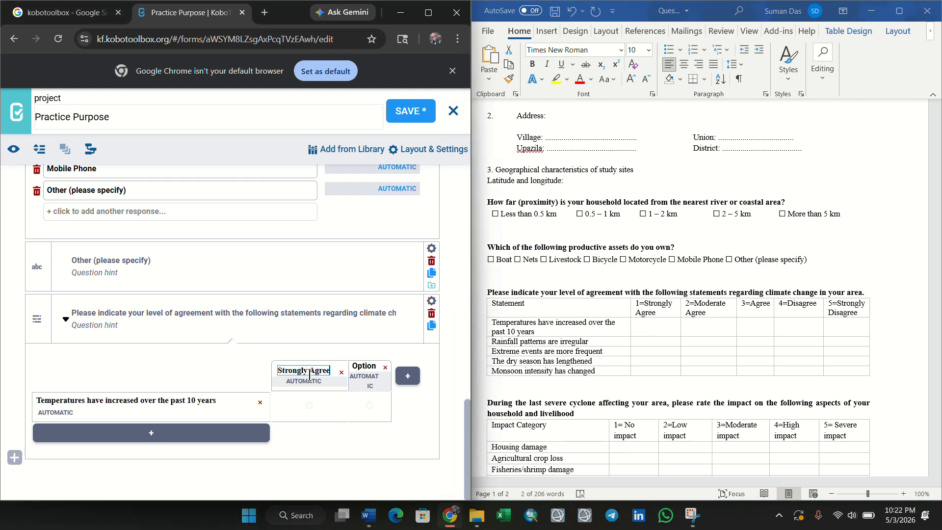
- Replace the second option column's label with "Moderate Agree" from the Word questionnaire
left_click(695, 303)
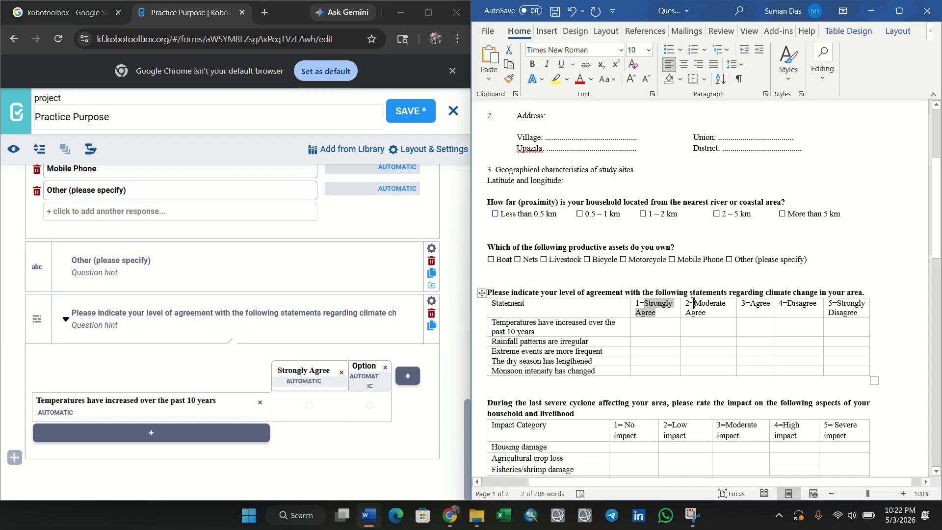
left_click(693, 303)
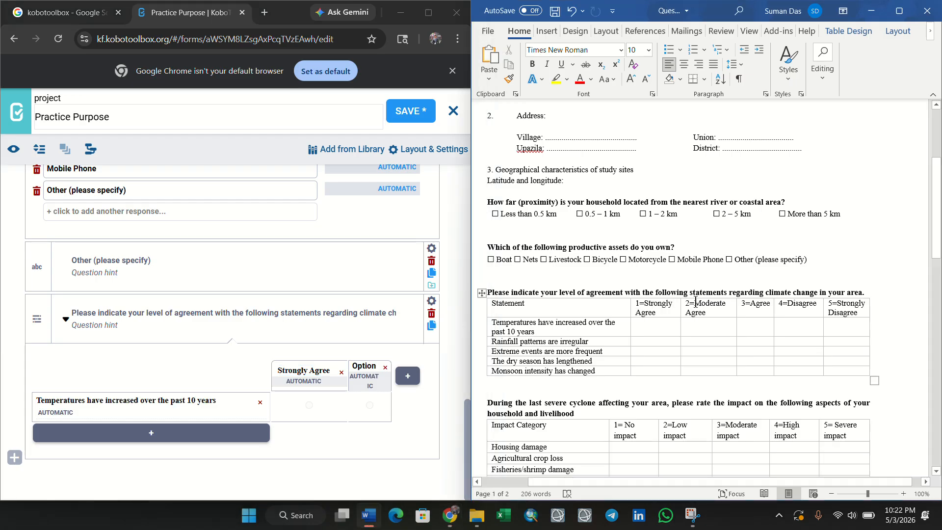
left_click_drag(695, 301, 706, 314)
key("ctrl+c")
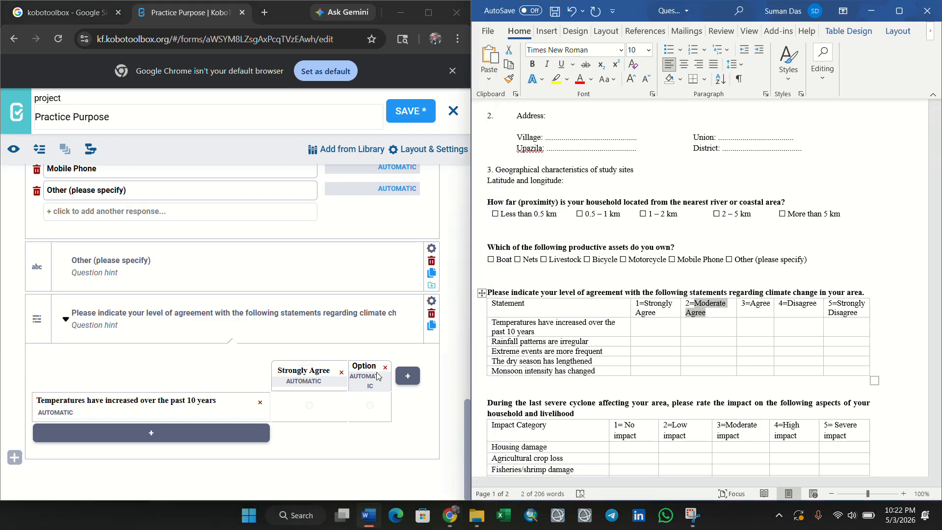
left_click(364, 366)
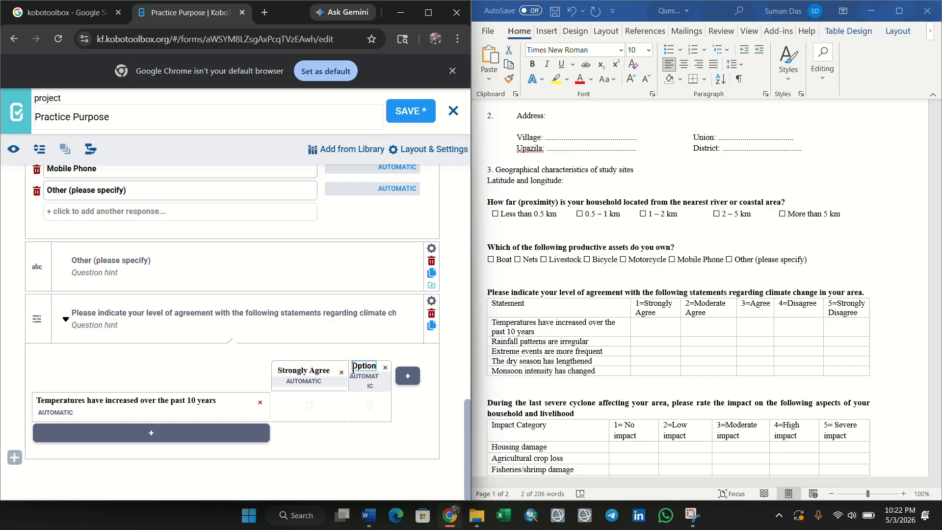
key("ctrl+a")
key("ctrl+v")
key("Return")
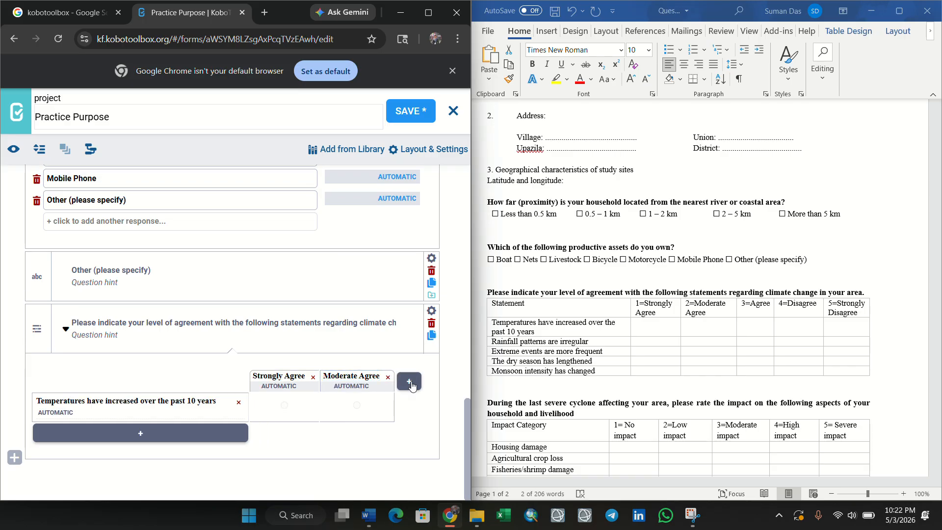
- Add a third option column to the rating table and label it "Agree" from the questionnaire
left_click(412, 386)
double_click(755, 307)
key("ctrl+c")
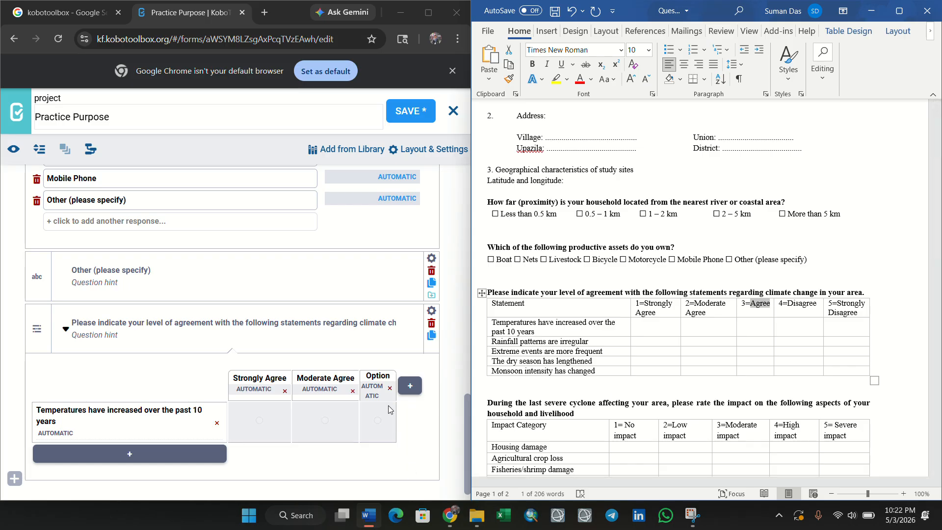
left_click(371, 375)
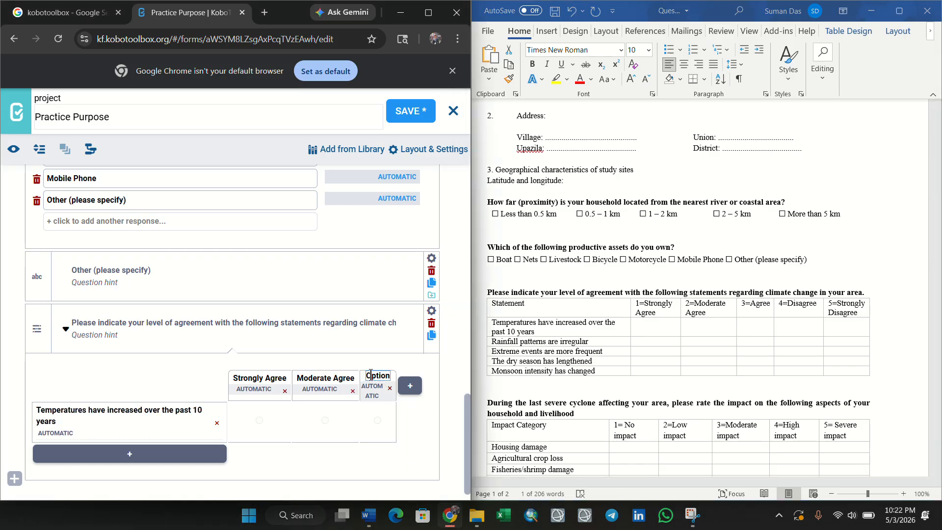
left_click_drag(368, 376, 400, 381)
key("BackSpace")
key("BackSpace")
key("ctrl+v")
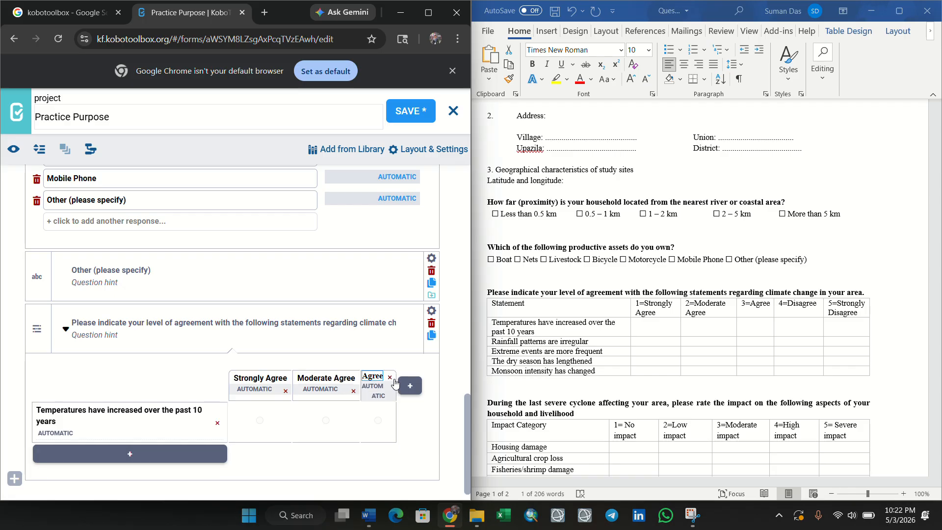
- Add a fourth and a fifth option column to the rating table and label the fourth "Disagree"
left_click(405, 387)
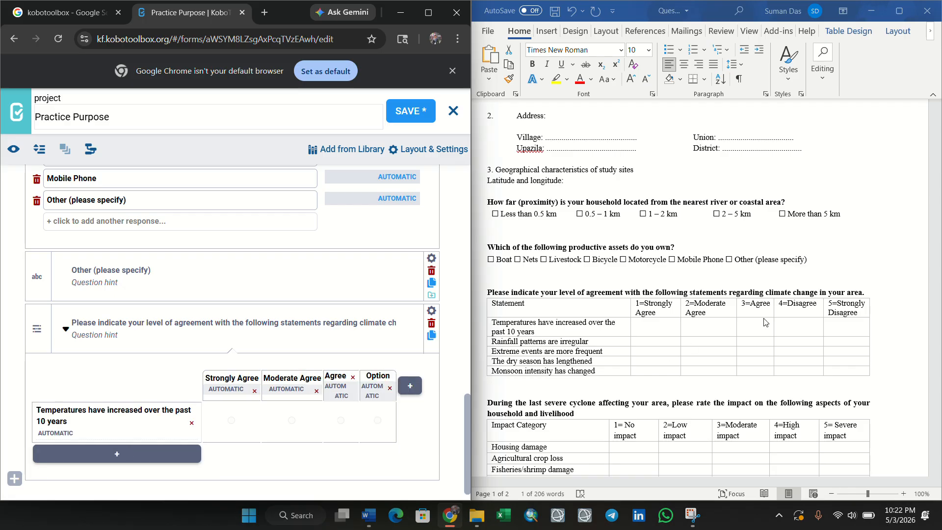
left_click(790, 303)
left_click_drag(791, 305, 816, 300)
key("ctrl+c")
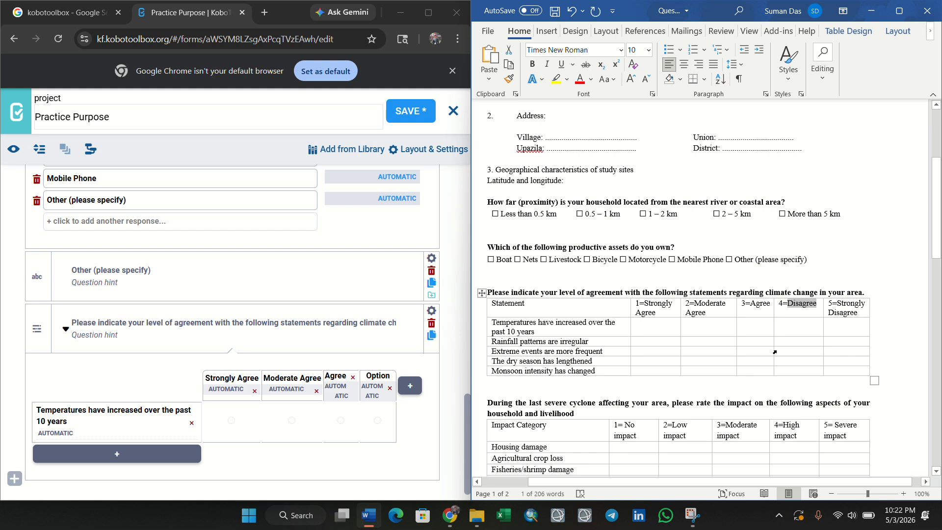
left_click(409, 385)
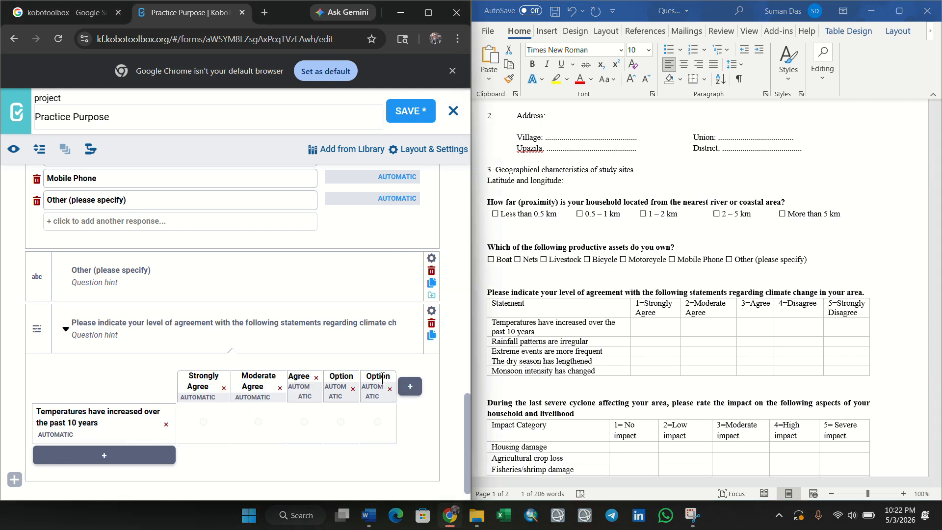
left_click(342, 376)
key("ctrl+v")
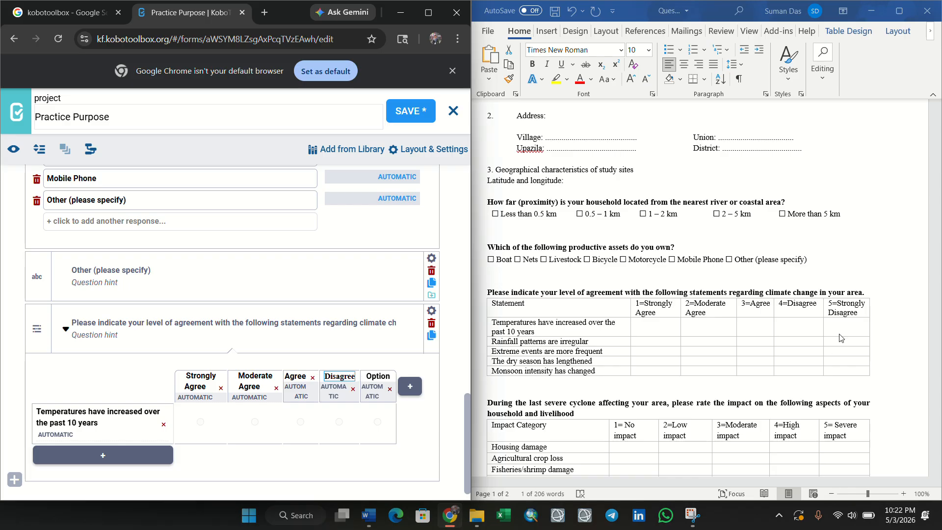
- Label the fifth option column "Strongly Disagree", copied from the Word questionnaire
left_click(839, 303)
left_click_drag(839, 302, 858, 314)
key("ctrl+c")
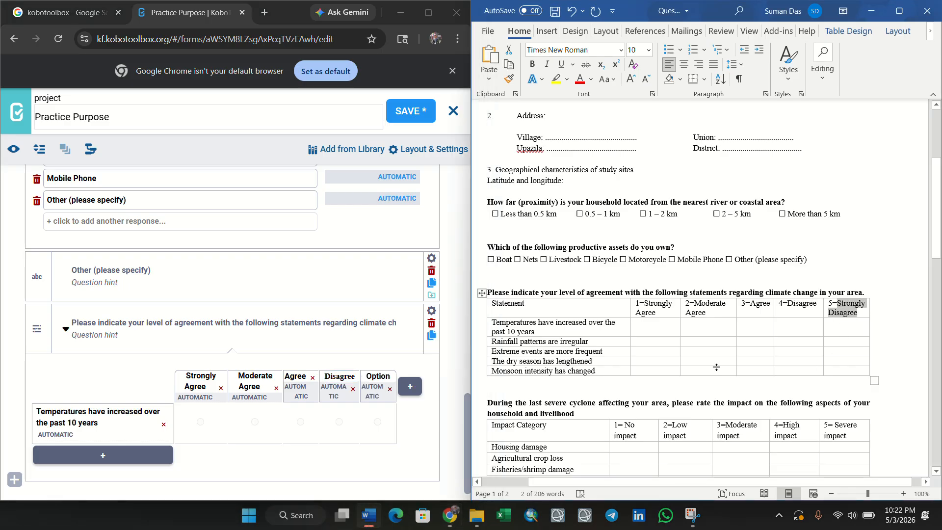
left_click_drag(369, 376, 398, 378)
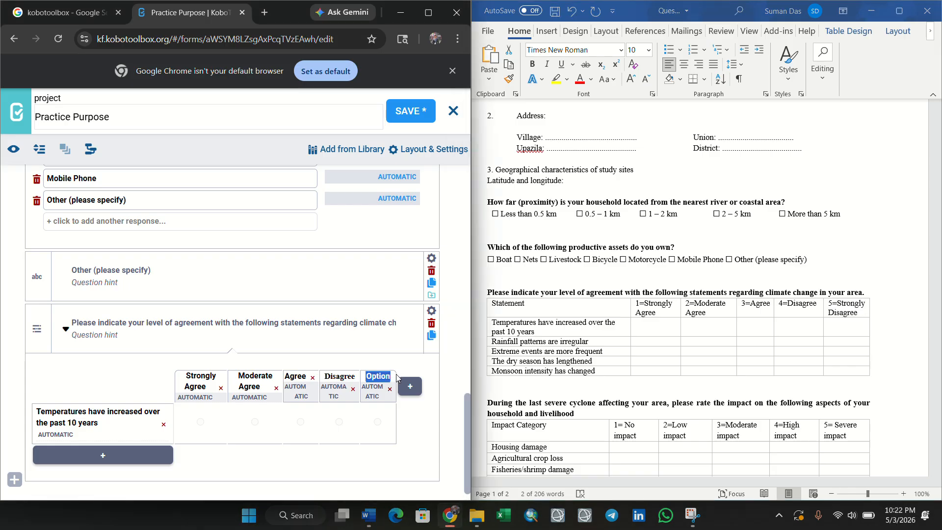
key("ctrl+v")
- Add a second statement row to the rating table reading "Rainfall patterns are irregular", removing any leftover placeholder text
scroll(197, 432, "down", 1)
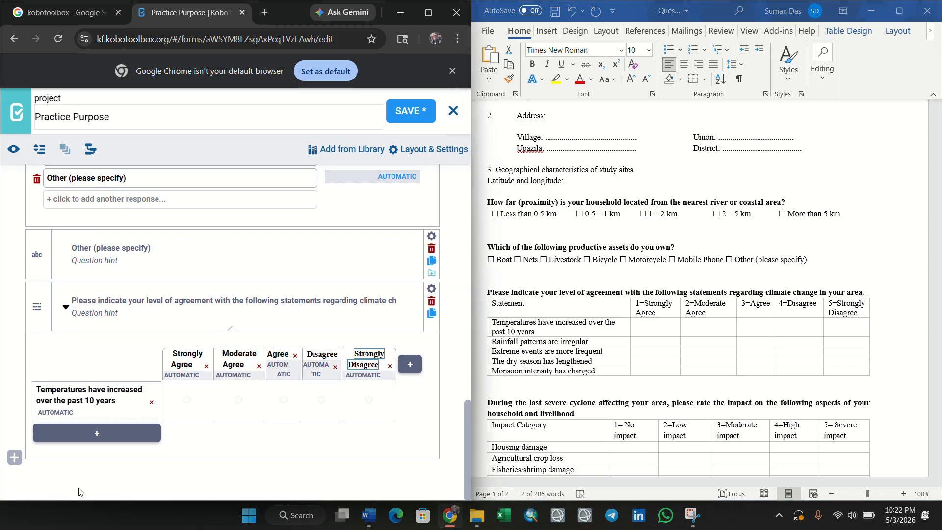
left_click(93, 442)
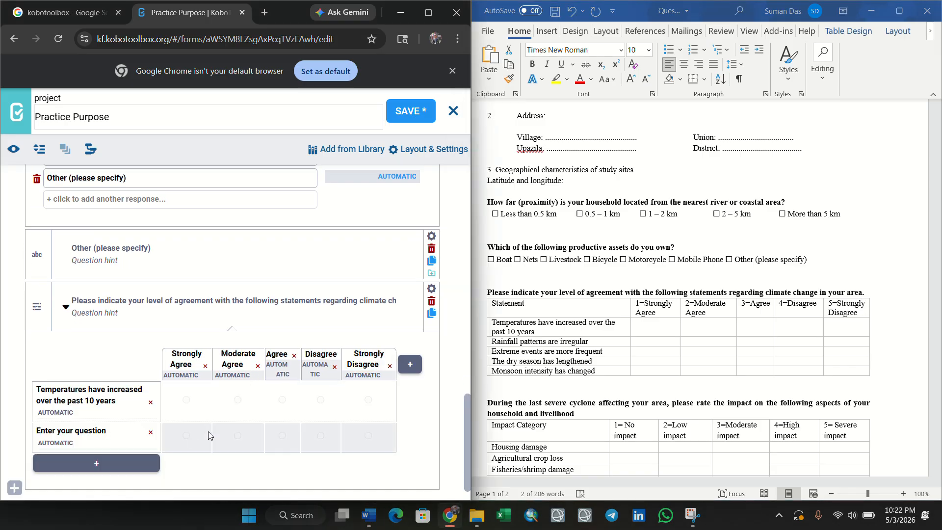
left_click(493, 341)
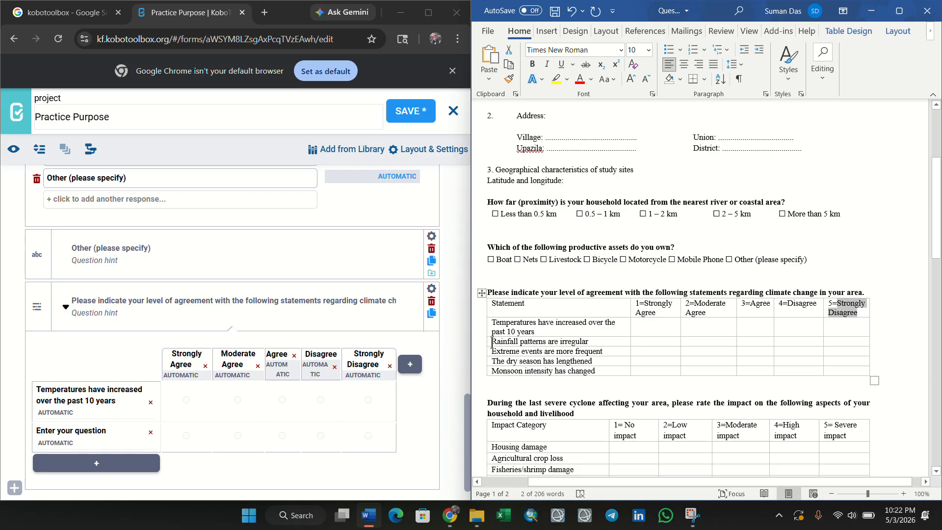
left_click_drag(492, 342, 588, 340)
key("ctrl+c")
left_click(38, 430)
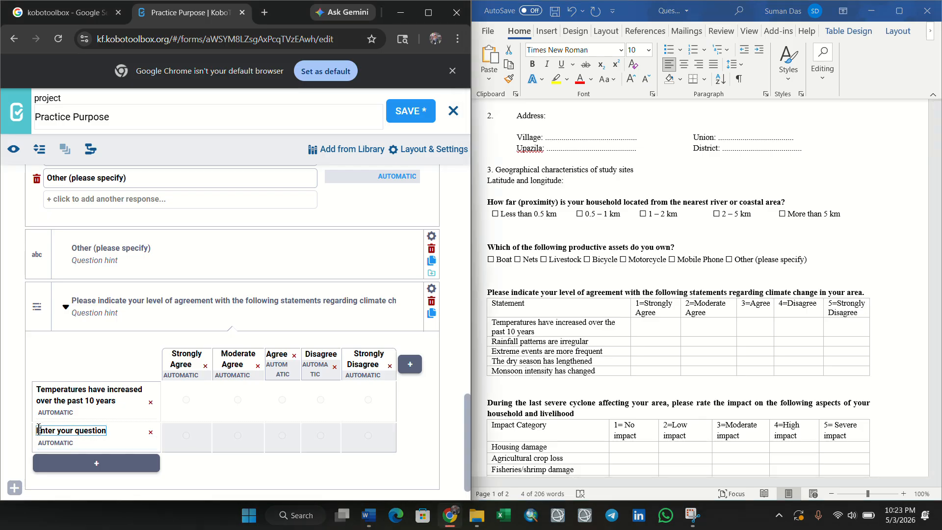
left_click_drag(38, 430, 117, 430)
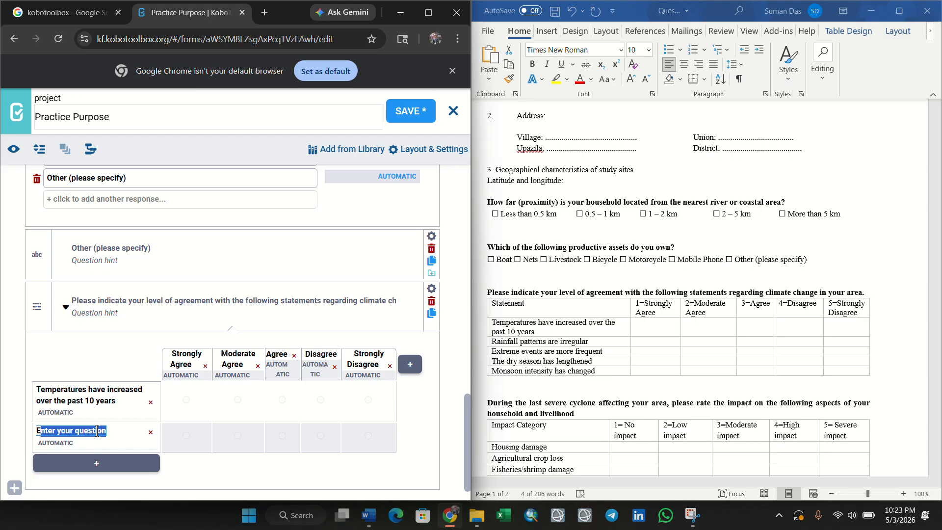
key("ctrl+v")
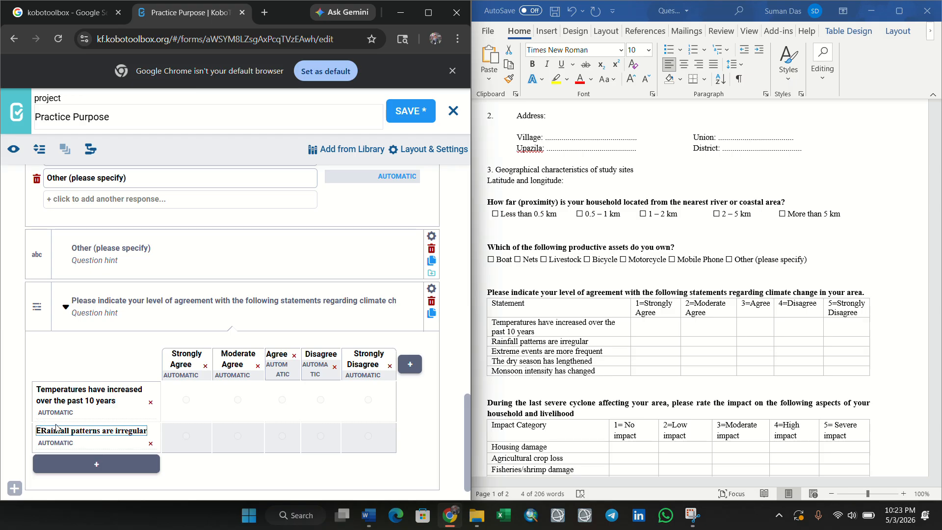
key("BackSpace")
- Add a third statement row to the rating table reading "Extreme events are more frequent", copied from the Word questionnaire
scroll(88, 400, "down", 1)
left_click(76, 435)
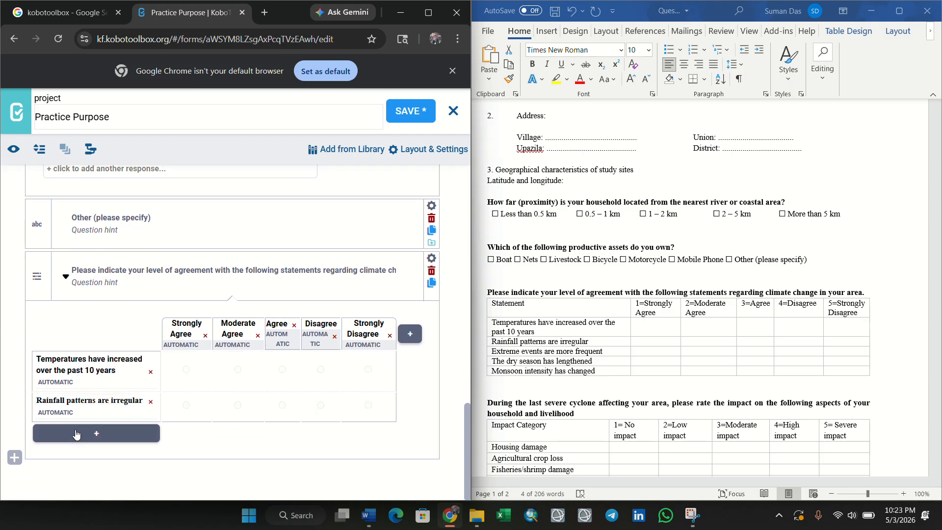
triple_click(494, 342)
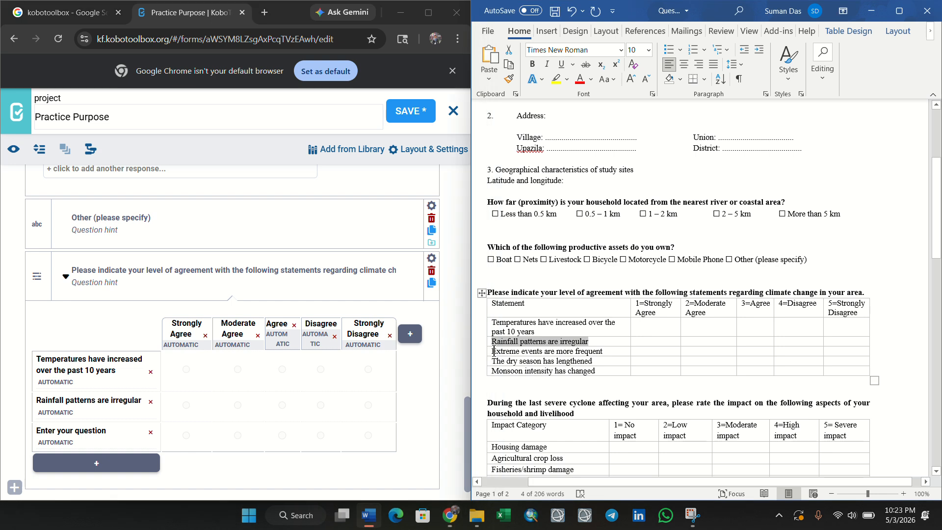
left_click_drag(494, 351, 546, 347)
left_click_drag(595, 346, 603, 355)
key("ctrl+c")
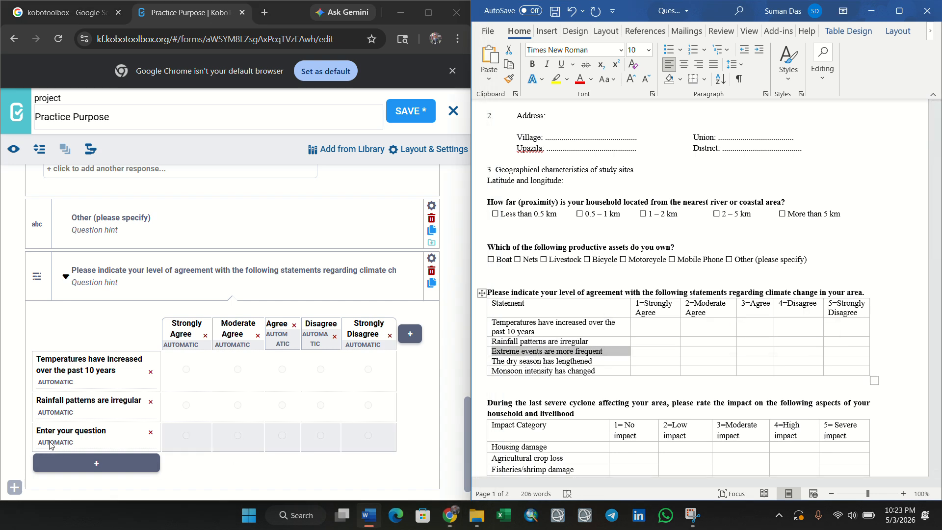
left_click(38, 429)
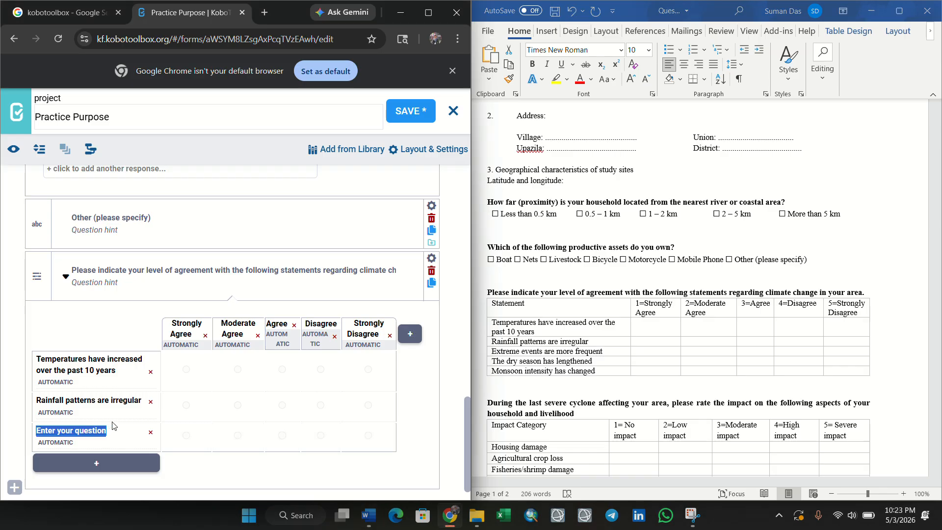
key("ctrl+v")
- Add a fourth statement row to the rating table reading "The dry season has lengthened", copied from the Word questionnaire
scroll(122, 425, "down", 2)
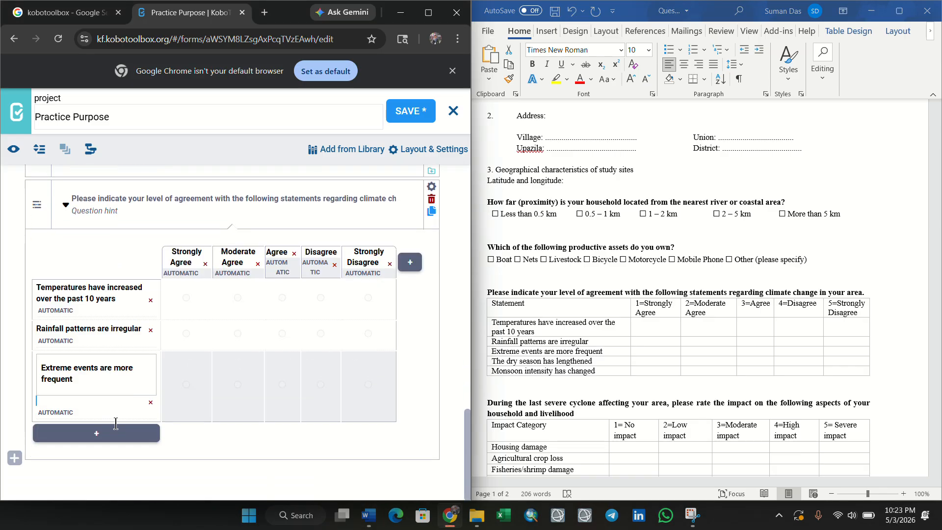
left_click(55, 435)
scroll(593, 343, "down", 1)
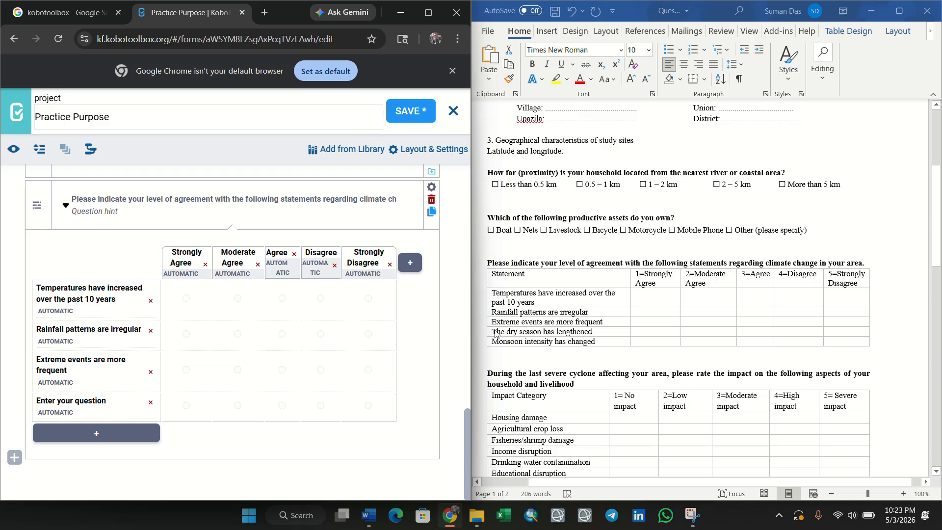
left_click_drag(496, 334, 586, 334)
key("ctrl+c")
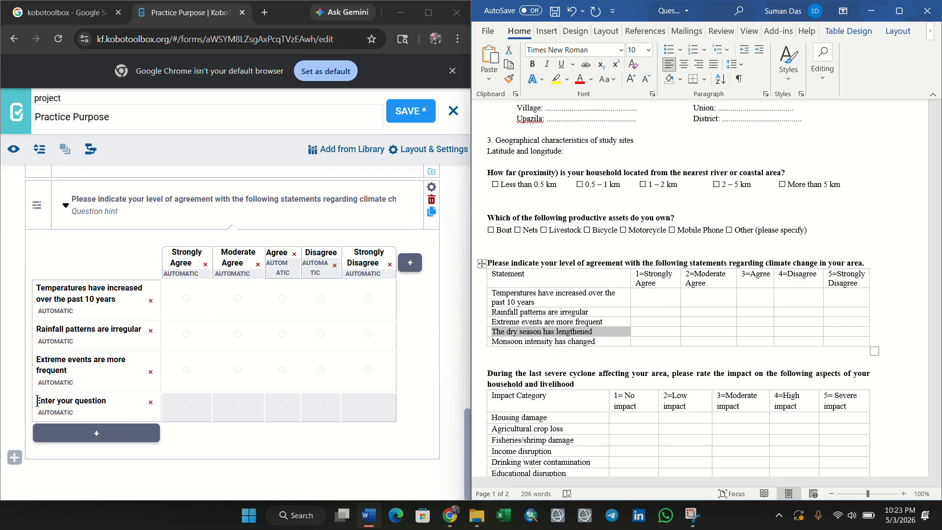
left_click_drag(35, 401, 123, 402)
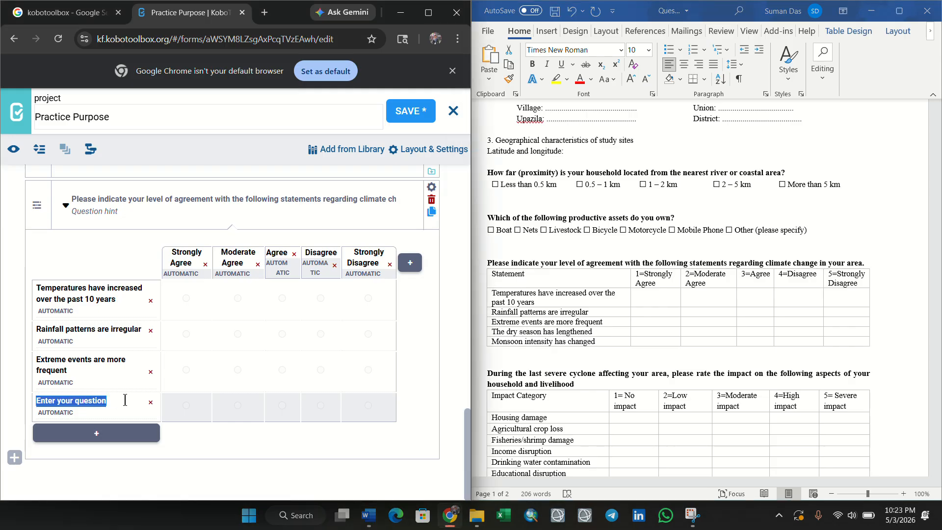
key("ctrl+v")
- Add a fifth statement row to the rating table reading "Monsoon intensity has changed", copied from the Word questionnaire
scroll(121, 416, "down", 1)
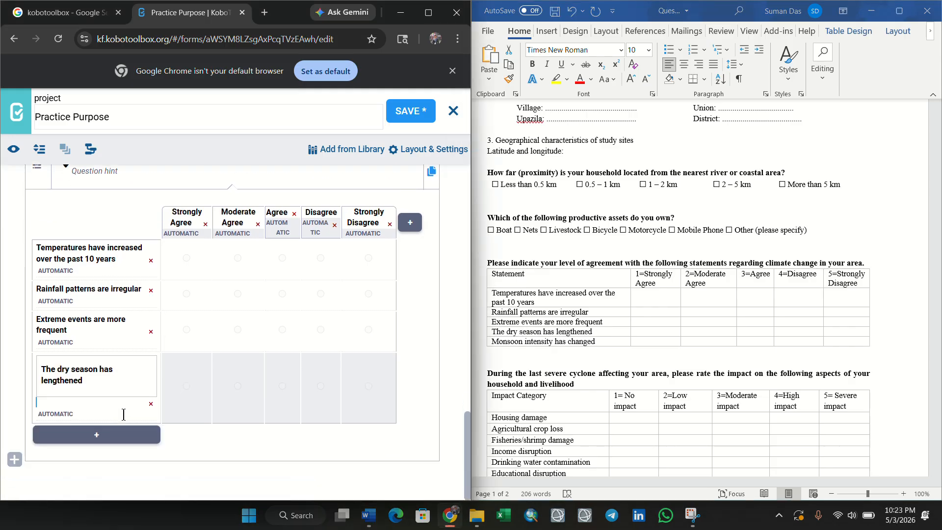
left_click(497, 336)
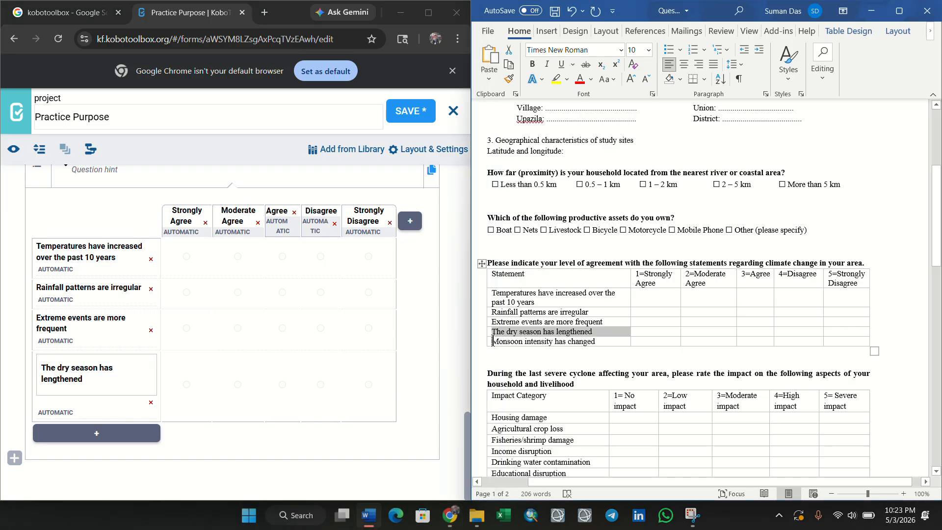
left_click_drag(492, 340, 589, 336)
key("ctrl+c")
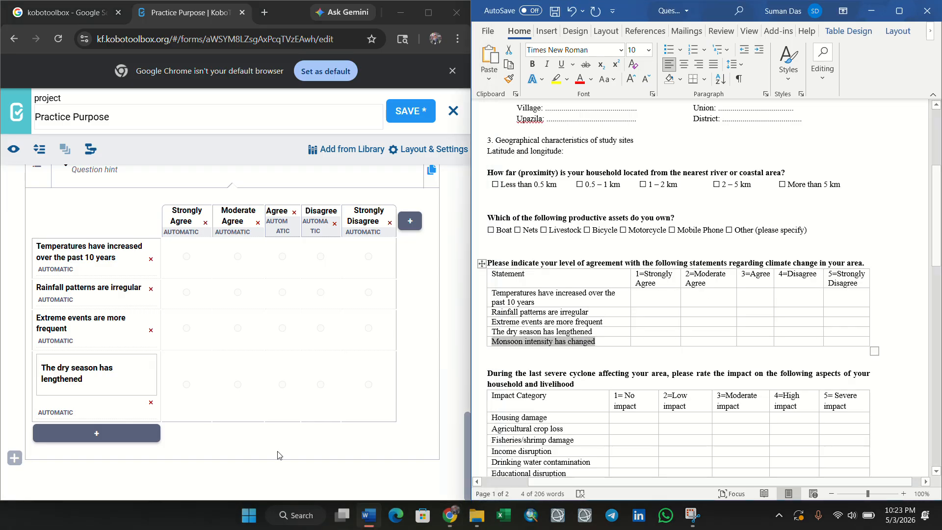
left_click(113, 438)
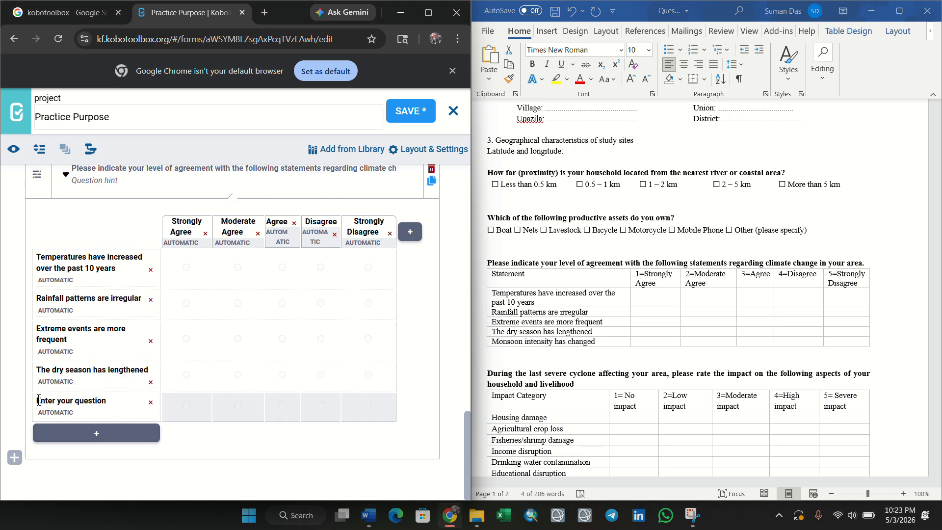
left_click_drag(38, 400, 113, 408)
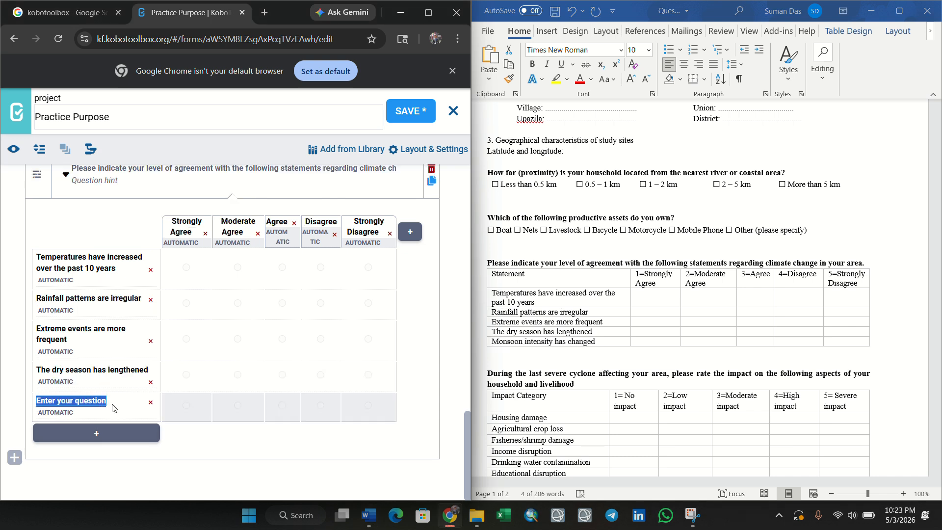
key("ctrl+v")
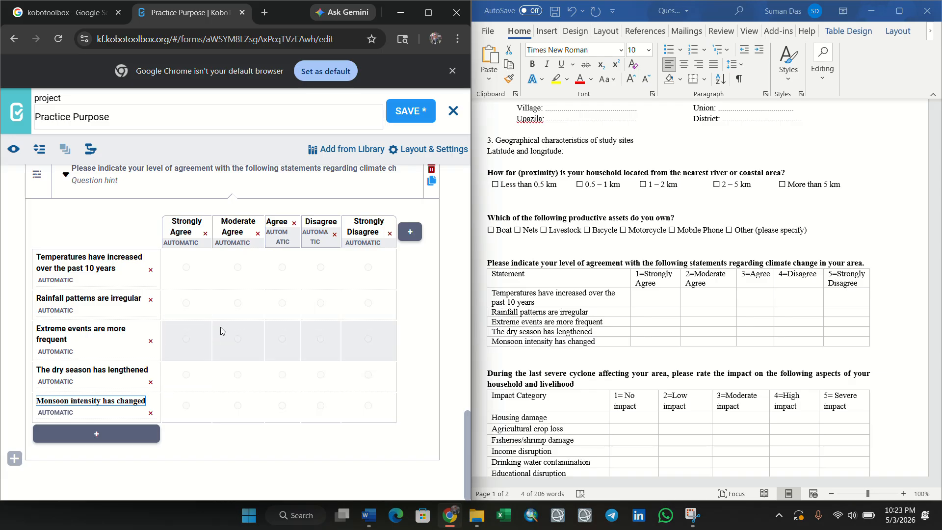
- Open the form preview and examine the layout of the climate change agreement table
left_click(9, 146)
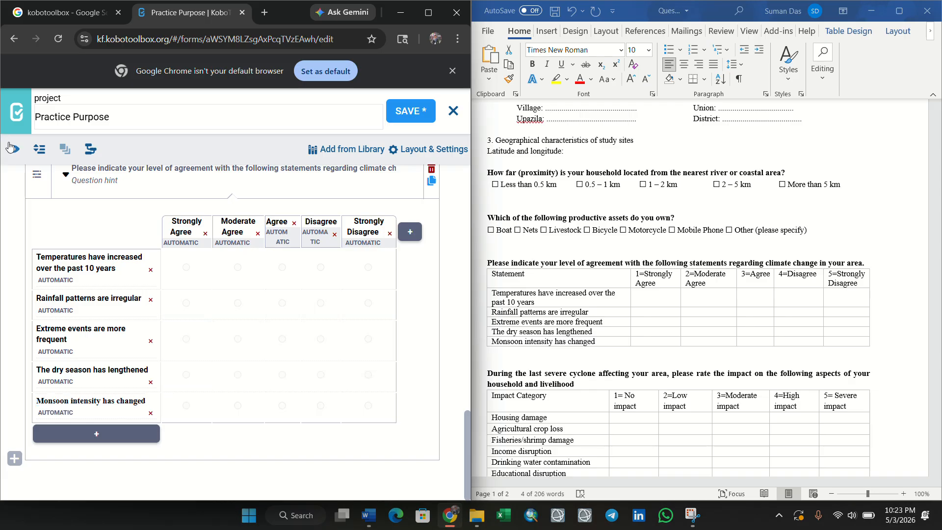
left_click(9, 146)
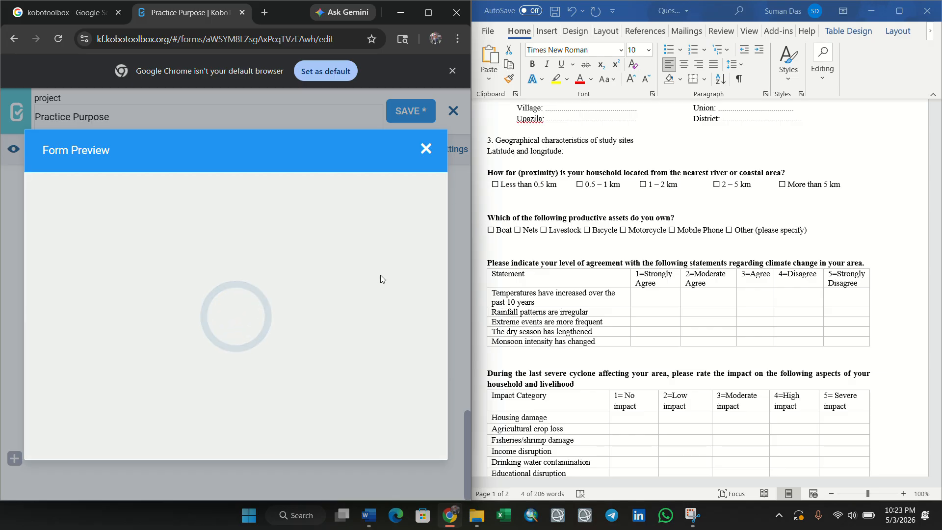
scroll(373, 285, "down", 5)
scroll(372, 304, "down", 12)
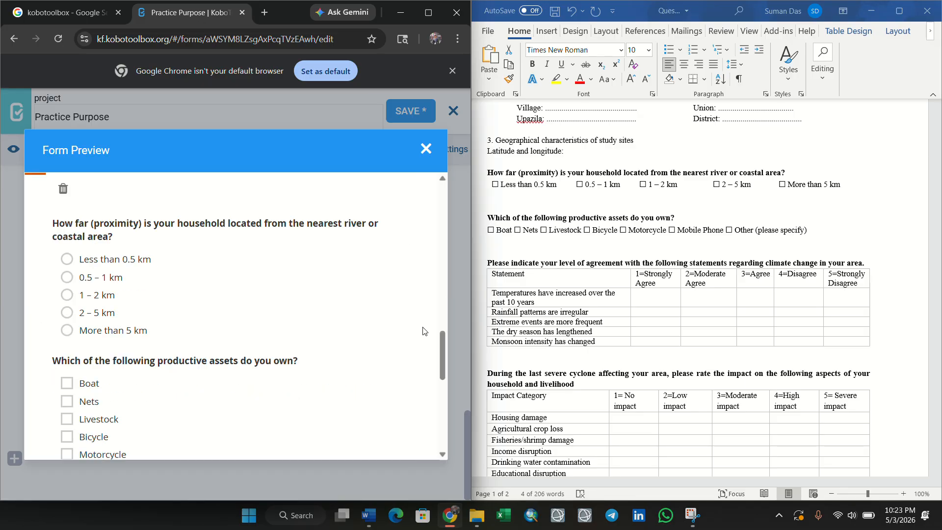
scroll(343, 324, "up", 3)
scroll(248, 311, "down", 3)
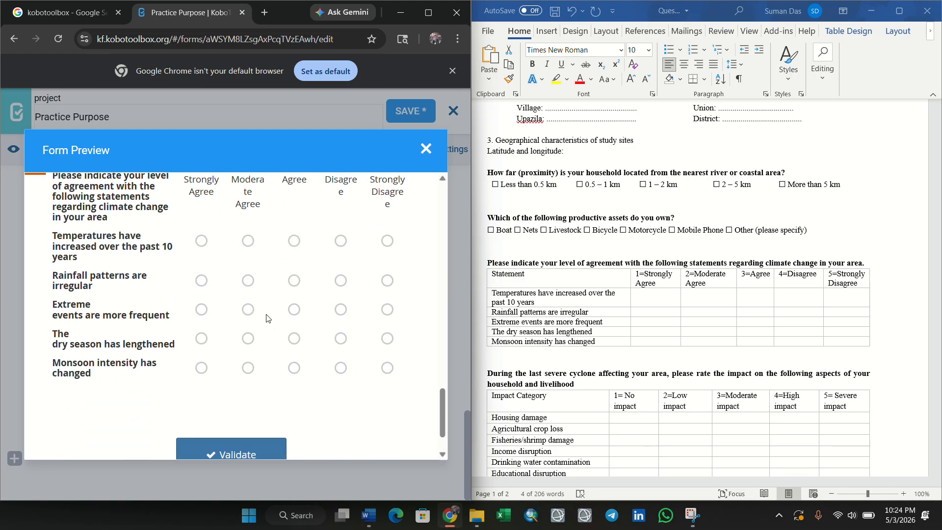
scroll(147, 282, "up", 2)
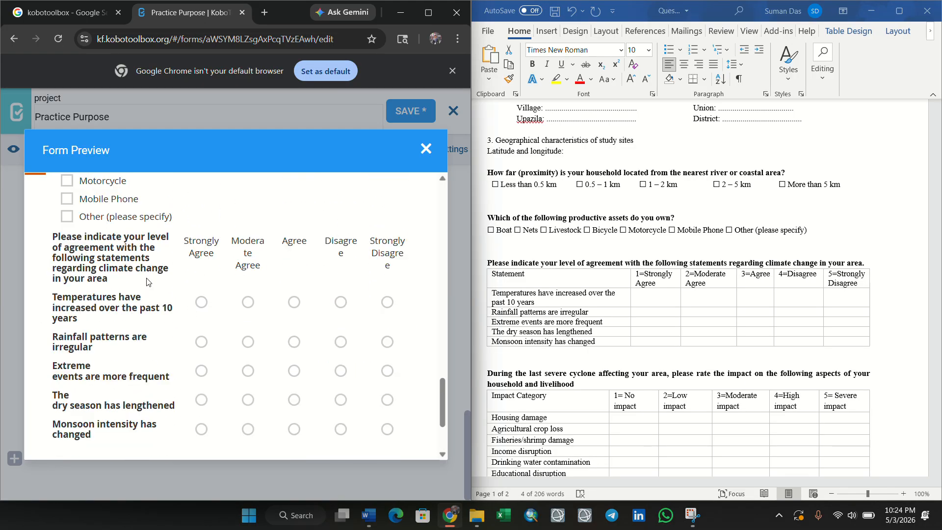
- In the preview, rate the five climate statements Strongly Agree, Moderate Agree, Agree, Moderate Agree and Agree, in order
left_click(201, 302)
left_click(248, 341)
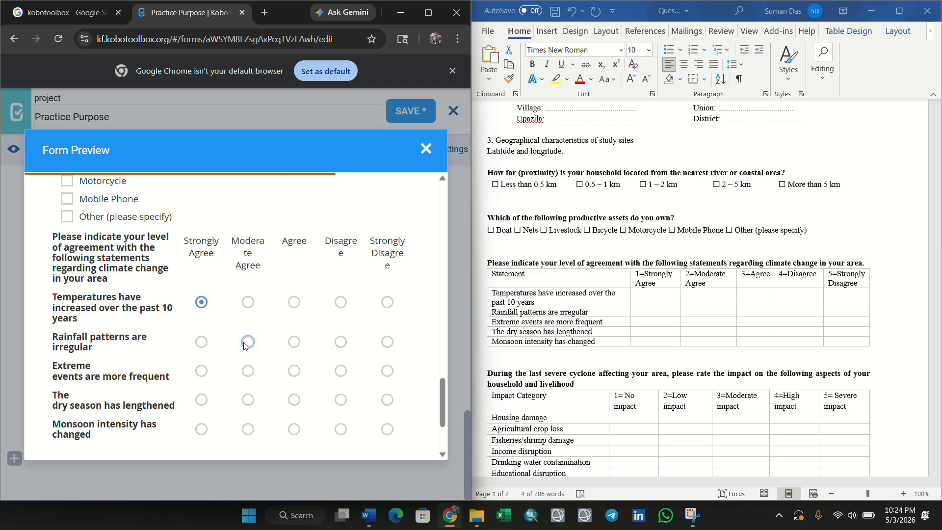
left_click(294, 370)
left_click(248, 400)
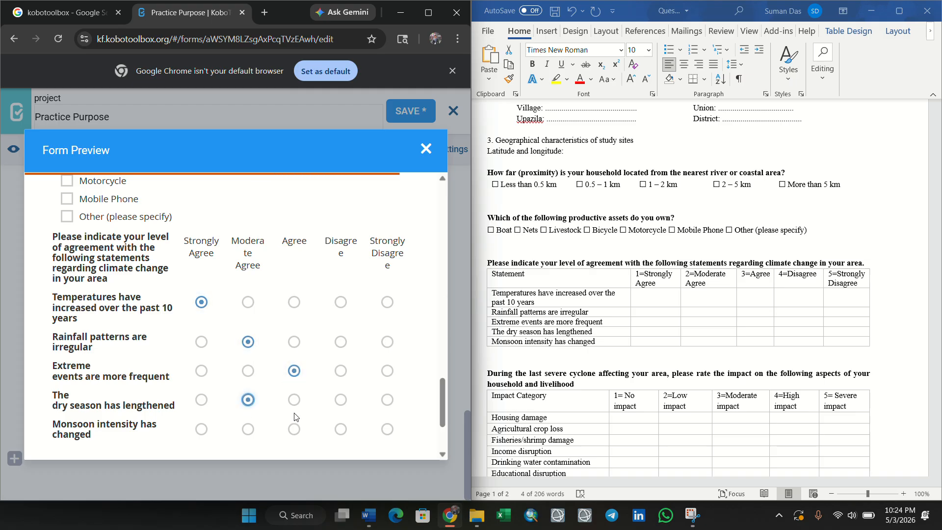
left_click(294, 429)
- Validate the form with the sample ratings, dismiss the validation message and close the preview
scroll(314, 387, "down", 3)
scroll(304, 368, "up", 2)
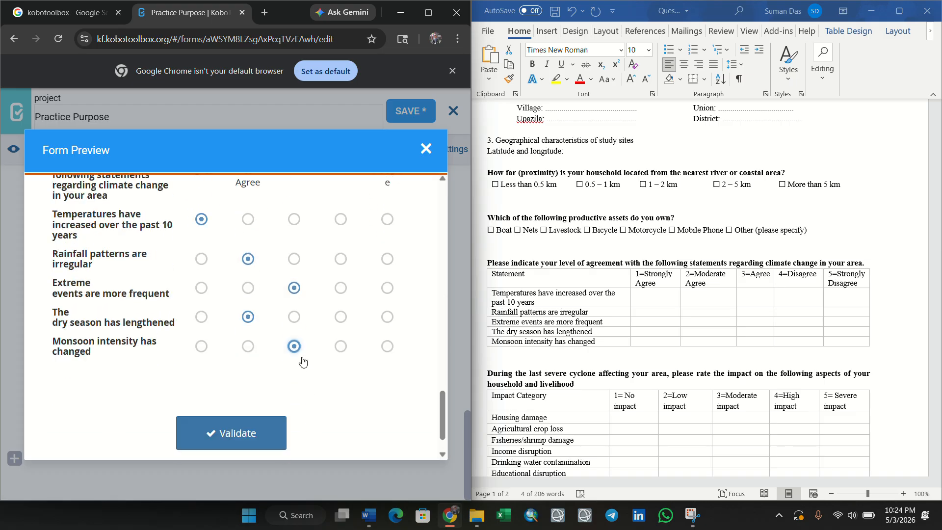
scroll(273, 321, "up", 1)
scroll(255, 344, "down", 3)
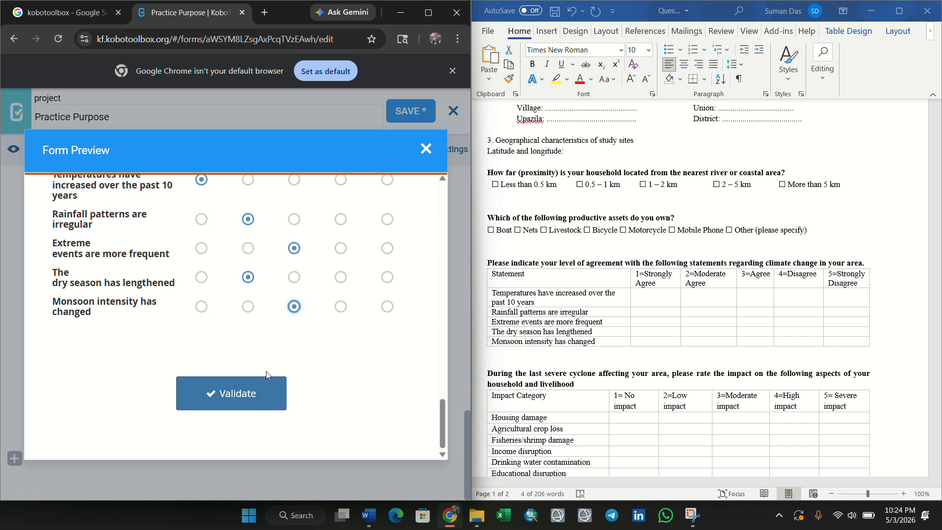
left_click(254, 387)
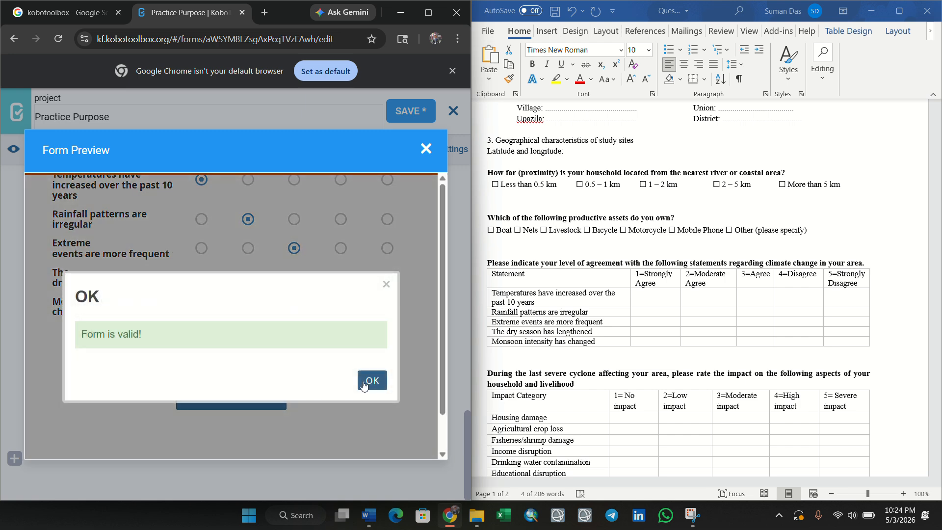
left_click(371, 380)
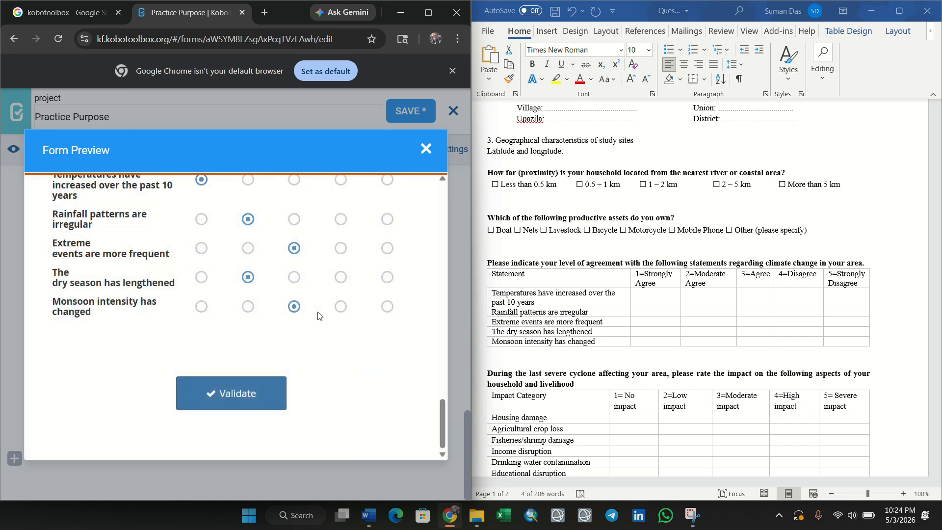
left_click(427, 149)
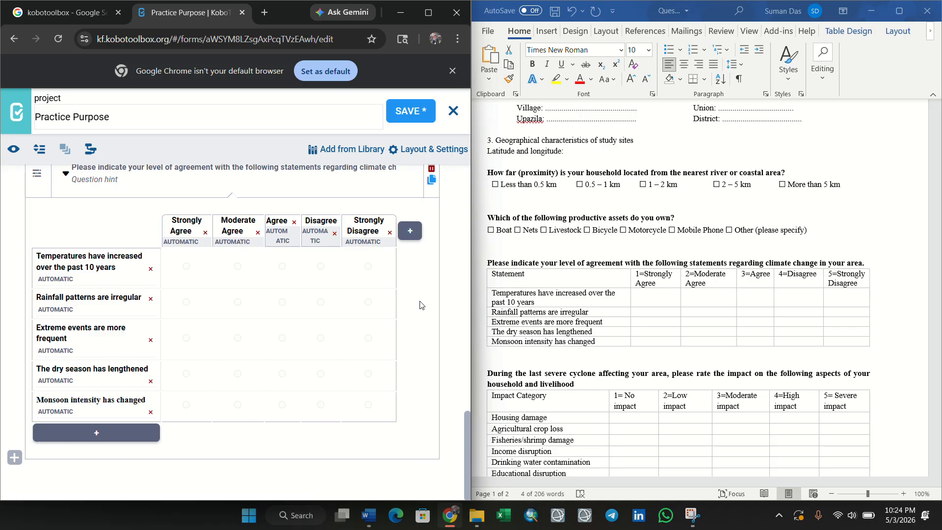
- Duplicate the climate change agreement table to serve as the base for the cyclone impact table
left_click(14, 459)
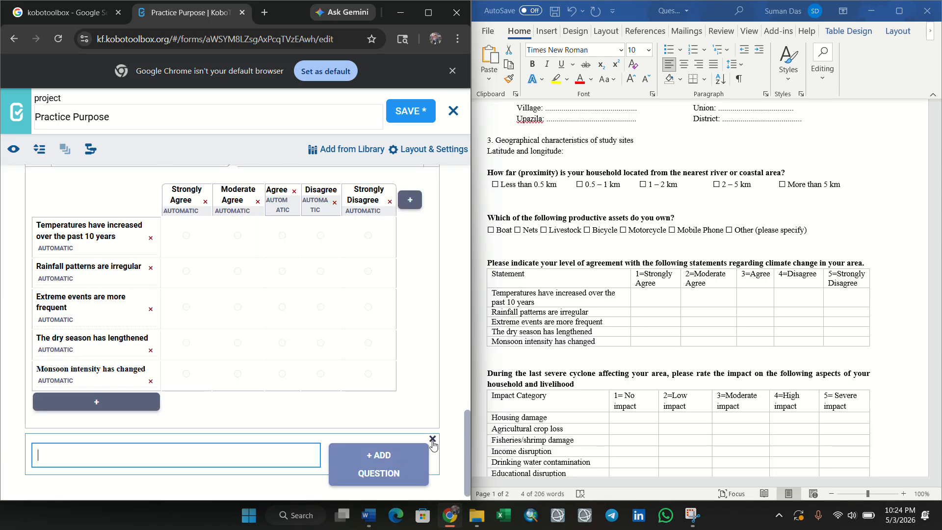
left_click(431, 439)
scroll(556, 388, "down", 1)
scroll(555, 389, "down", 1)
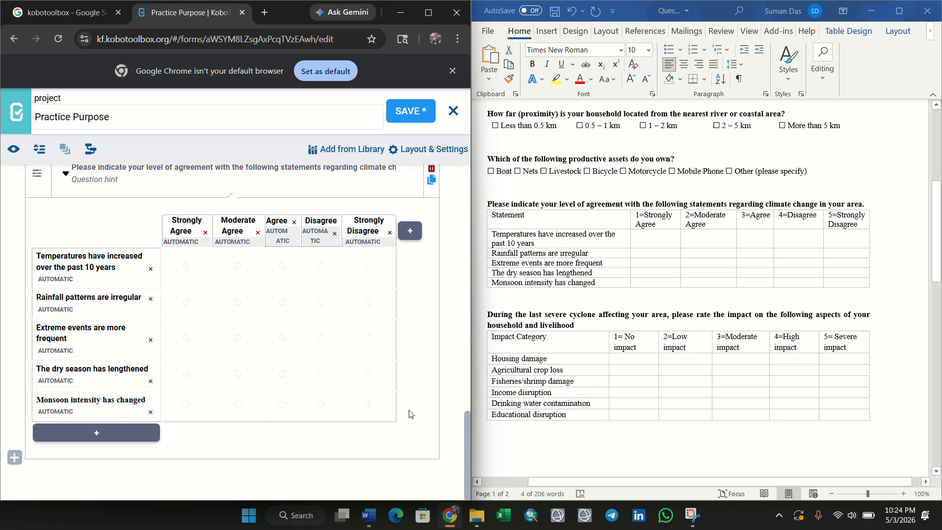
scroll(439, 272, "up", 1)
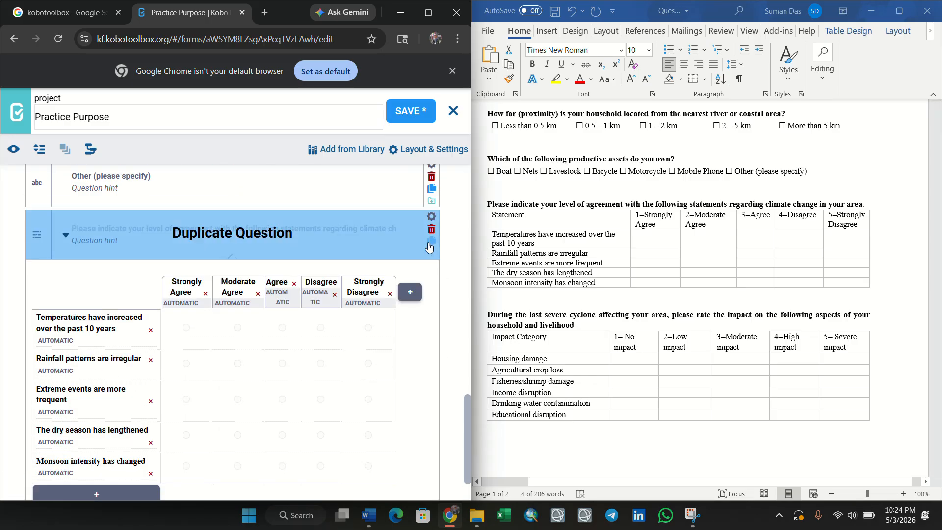
left_click(429, 249)
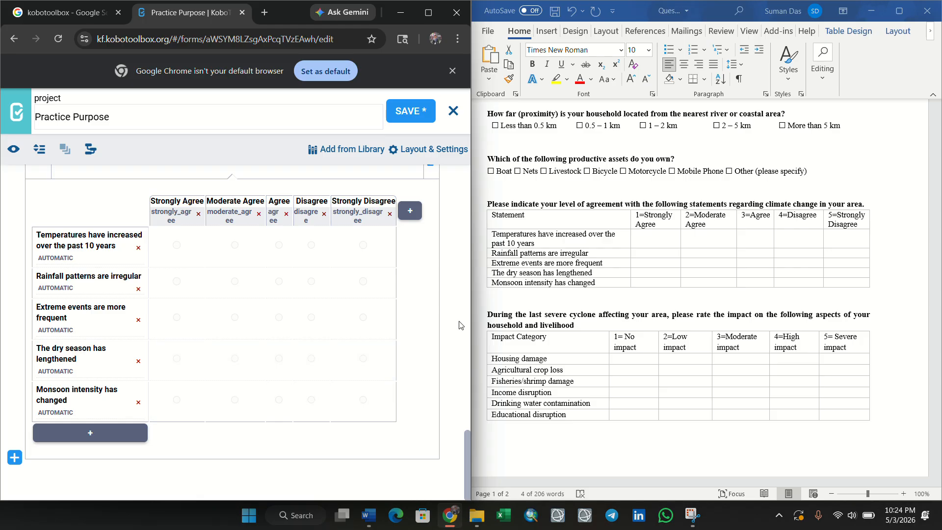
scroll(359, 309, "up", 2)
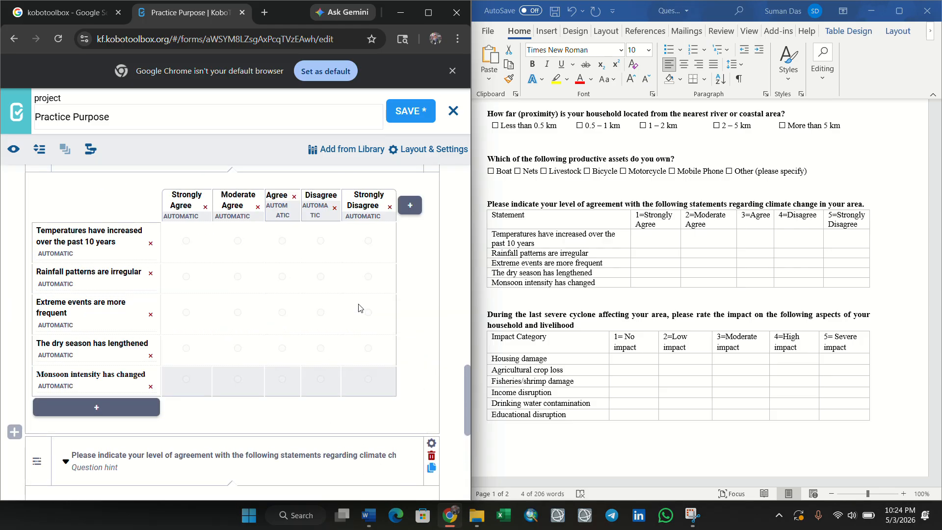
scroll(360, 308, "down", 5)
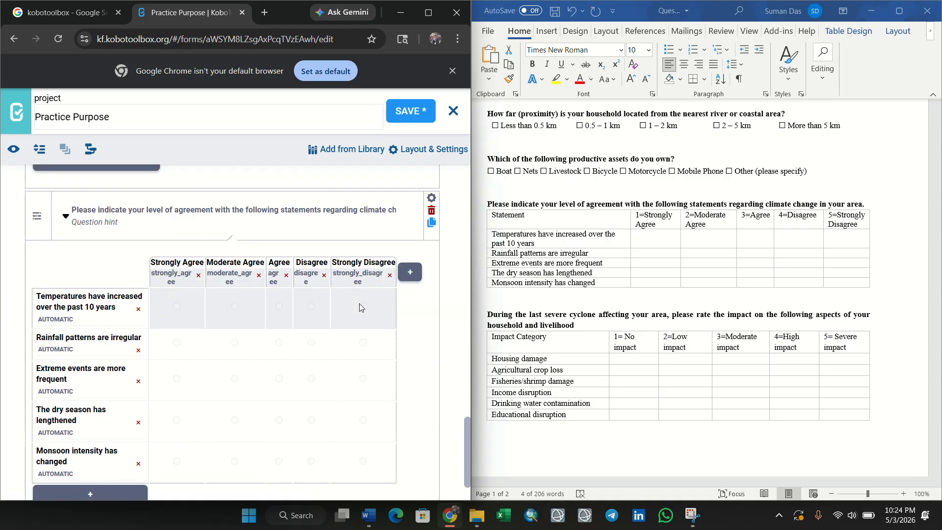
- Retitle the duplicated table "During the last severe cyclone affecting your area, please rate the impact on the following aspects of your household and livelihood"
left_click(483, 322)
left_click_drag(483, 321, 586, 327)
key("ctrl+c")
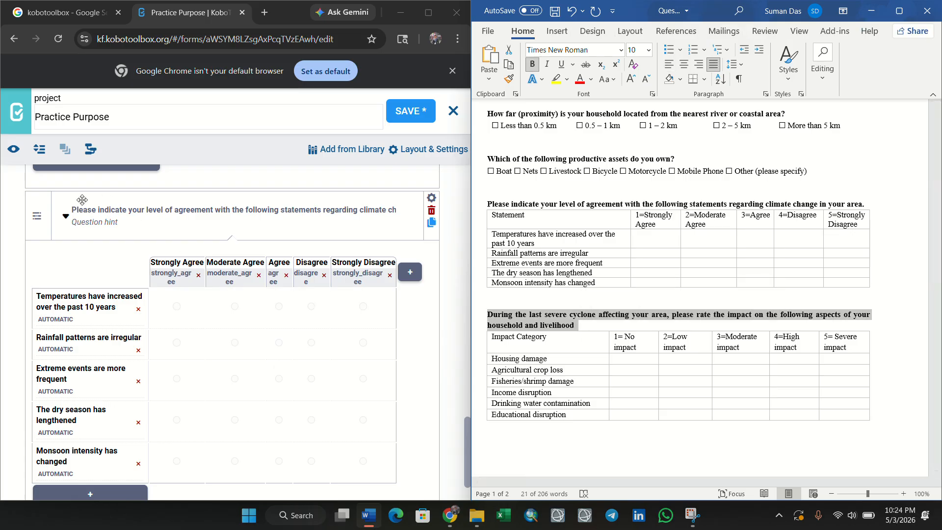
left_click(74, 210)
left_click_drag(74, 210, 410, 205)
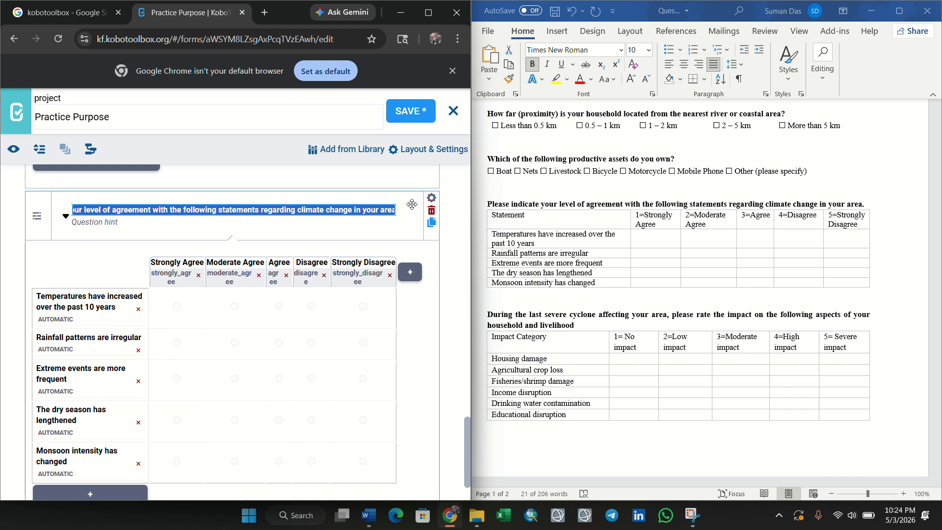
key("ctrl+v")
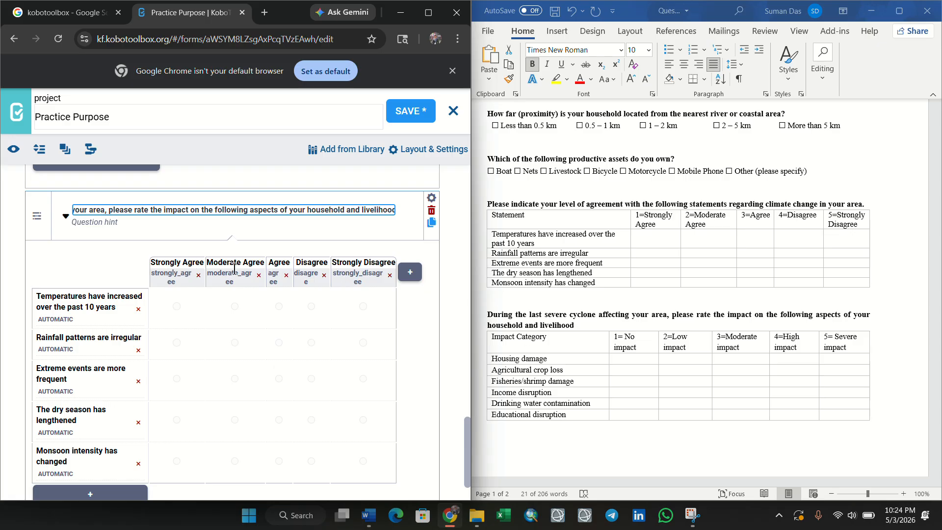
- Replace the first column label of the cyclone impact table with "No impact" from the Word questionnaire
left_click(625, 335)
left_click_drag(625, 337, 637, 348)
key("ctrl+c")
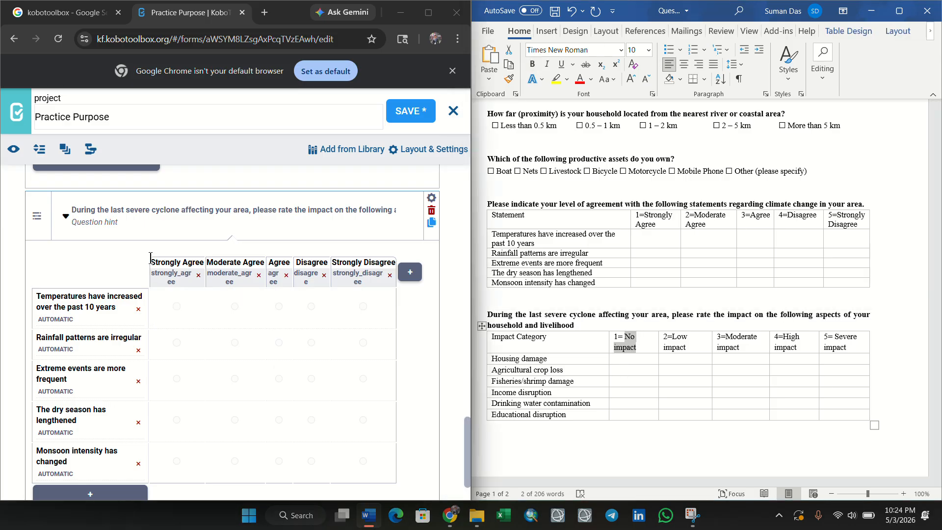
left_click_drag(150, 258, 211, 257)
key("ctrl+v")
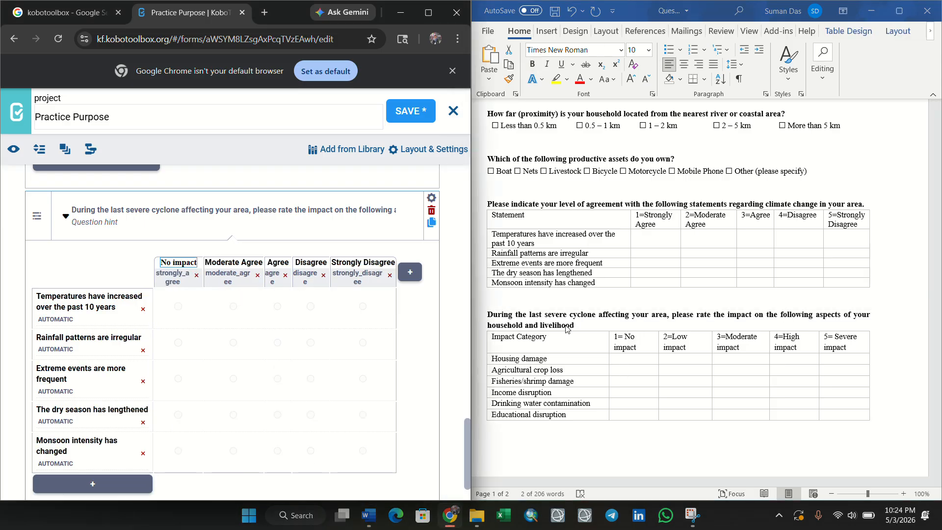
- Replace the "Moderate Agree" column label with "Low impact" from the questionnaire, removing the copied "2=" prefix
key("alt+Tab")
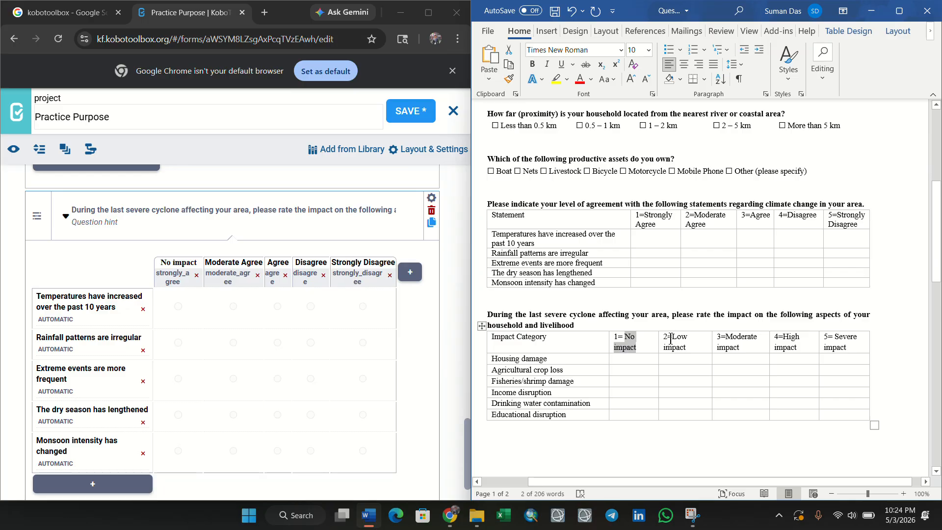
mouse_move(673, 337)
left_mouse_down()
mouse_move(687, 356)
mouse_move(690, 339)
left_mouse_up()
key("ctrl+c")
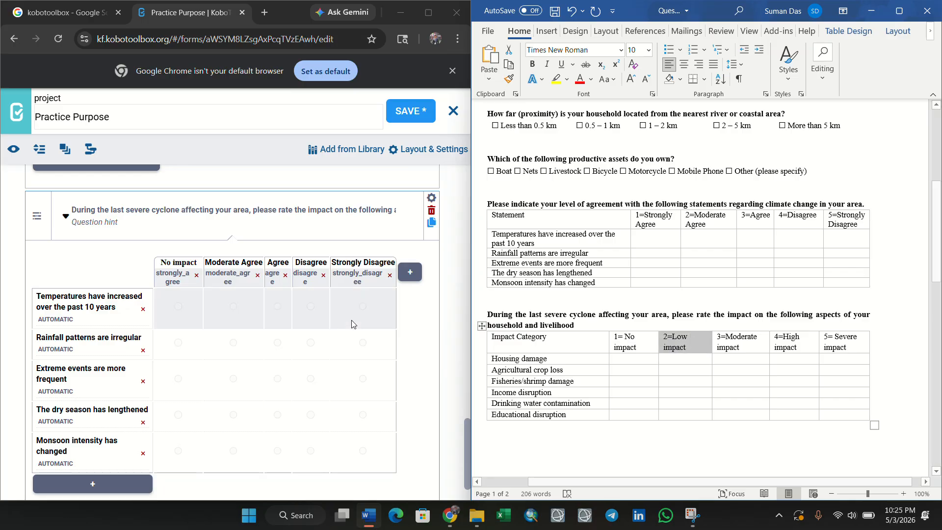
left_click_drag(205, 262, 275, 261)
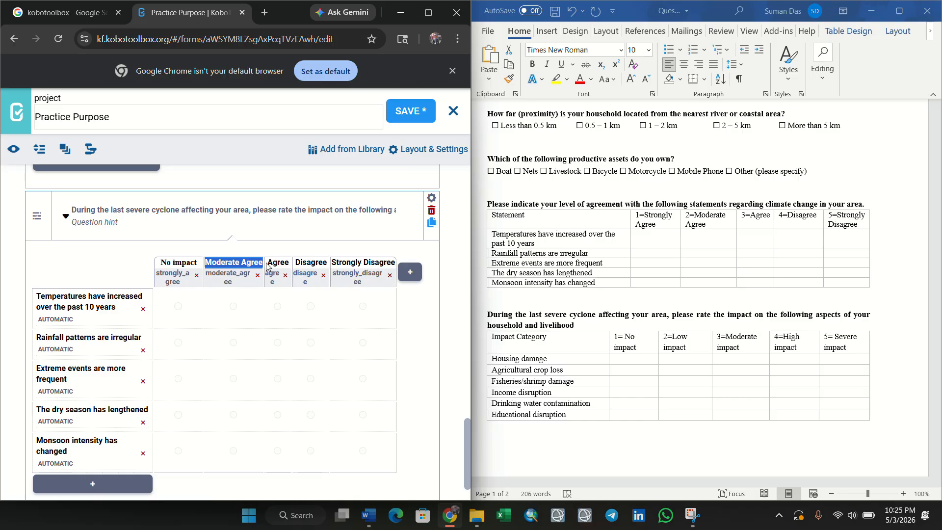
key("ctrl+v")
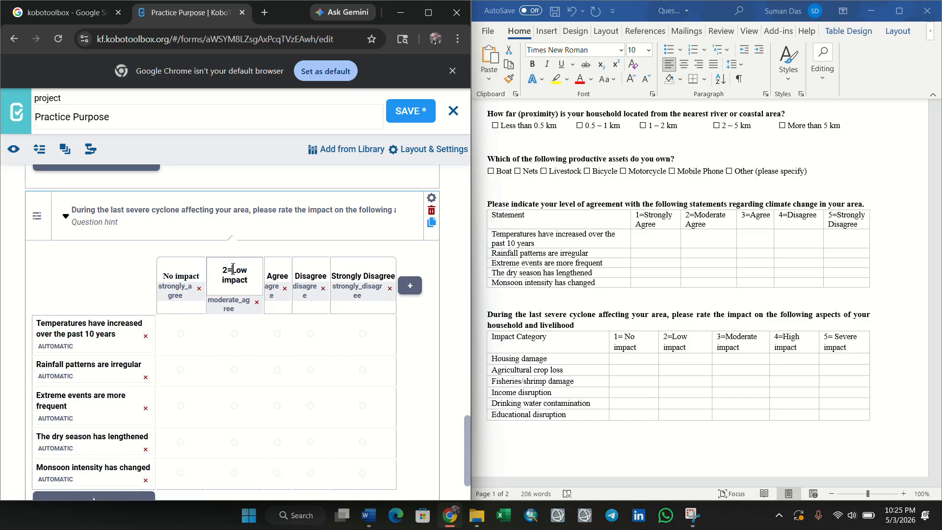
key("BackSpace")
key("BackSpace")
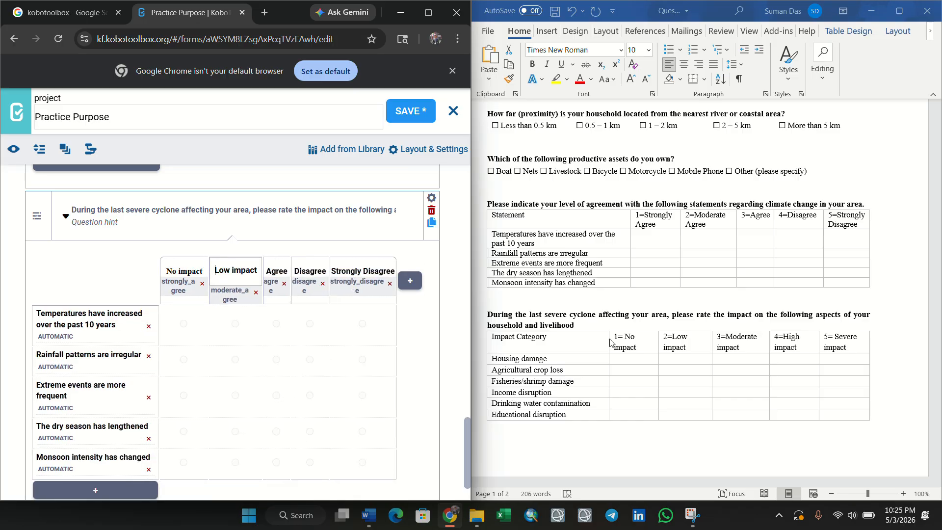
- Replace the "Agree" column label with "Moderate impact" copied from the questionnaire
left_click(729, 337)
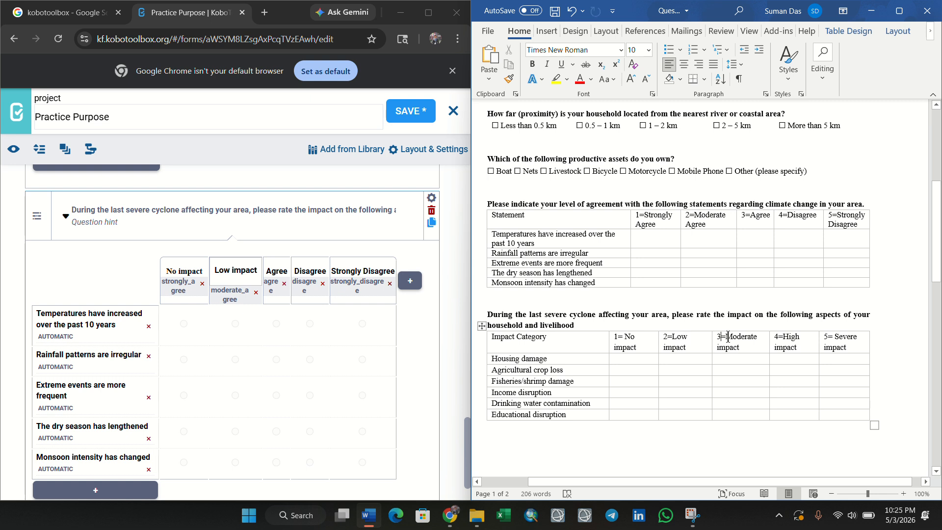
left_click_drag(726, 339, 734, 348)
key("ctrl+c")
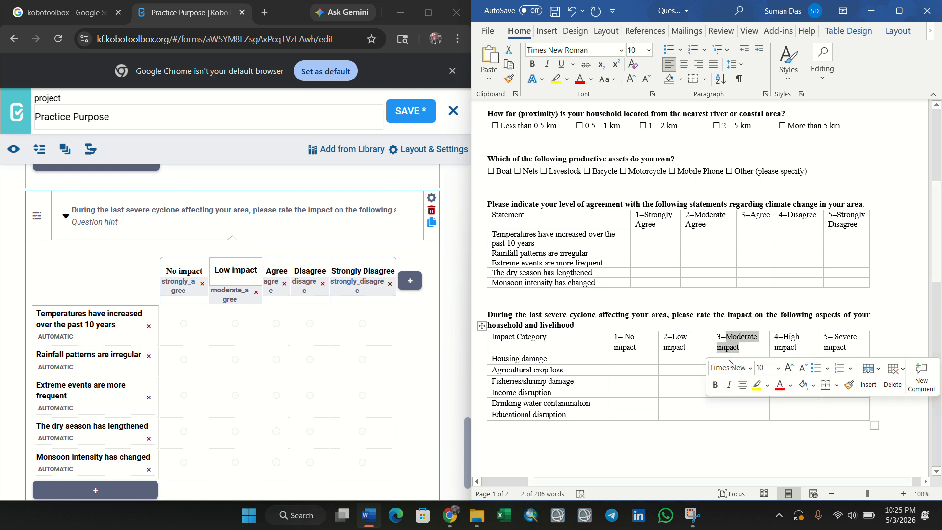
double_click(269, 271)
key("ctrl+v")
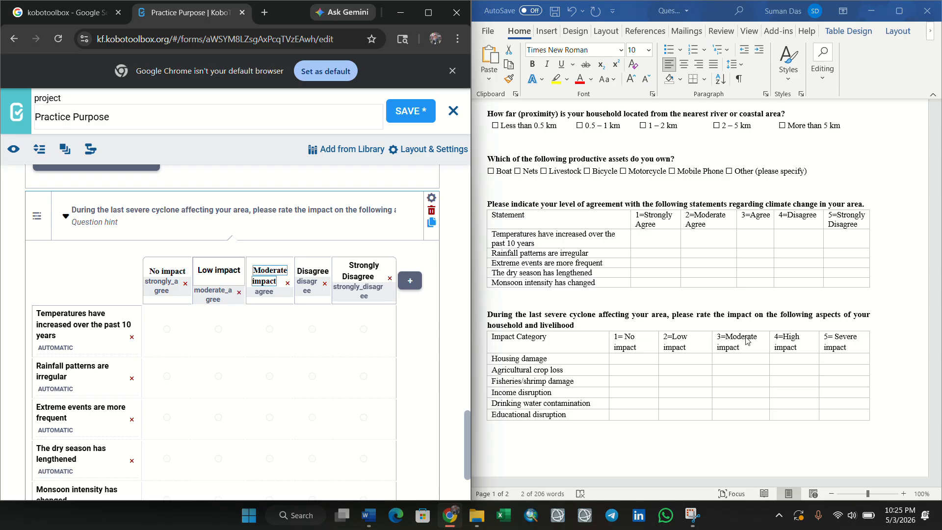
- Replace the "Disagree" column label with "High impact" copied from the questionnaire
double_click(785, 337)
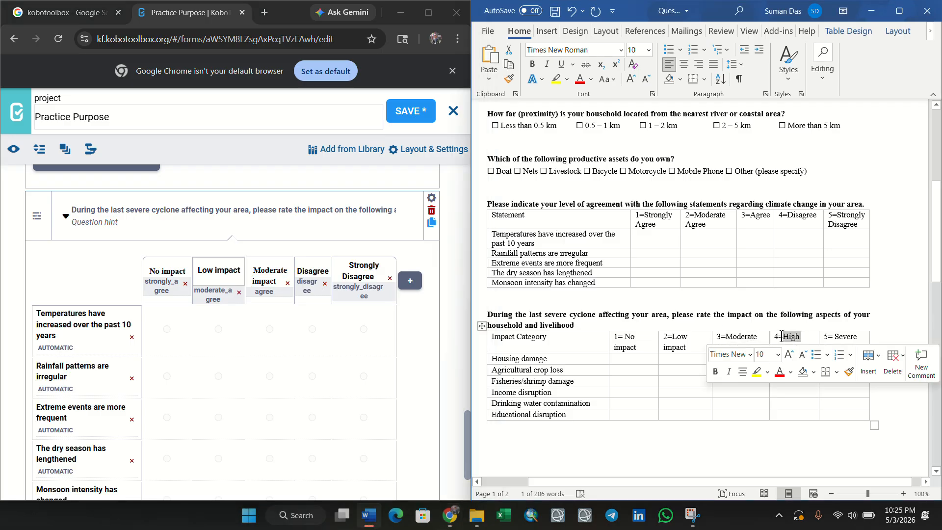
scroll(782, 337, "down", 2)
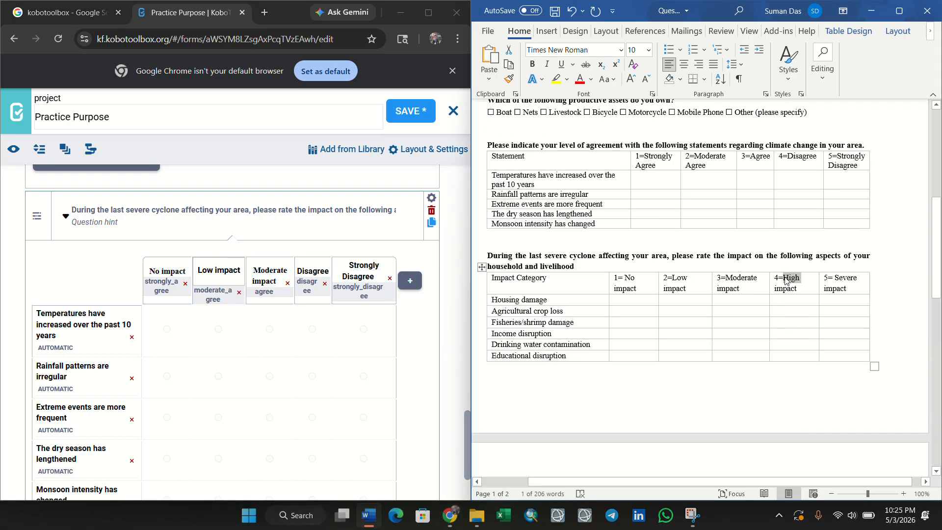
left_click(784, 277)
left_click_drag(784, 277, 796, 289)
key("ctrl+c")
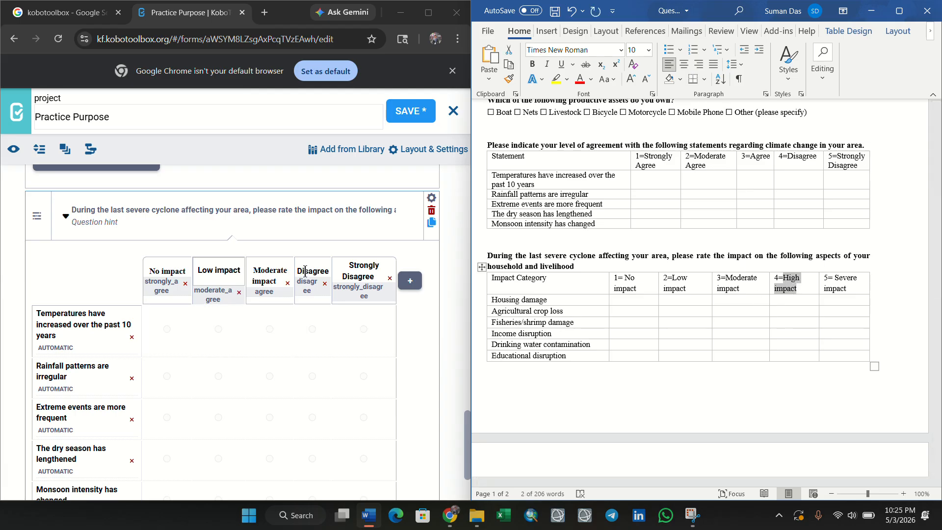
left_click_drag(299, 274, 330, 273)
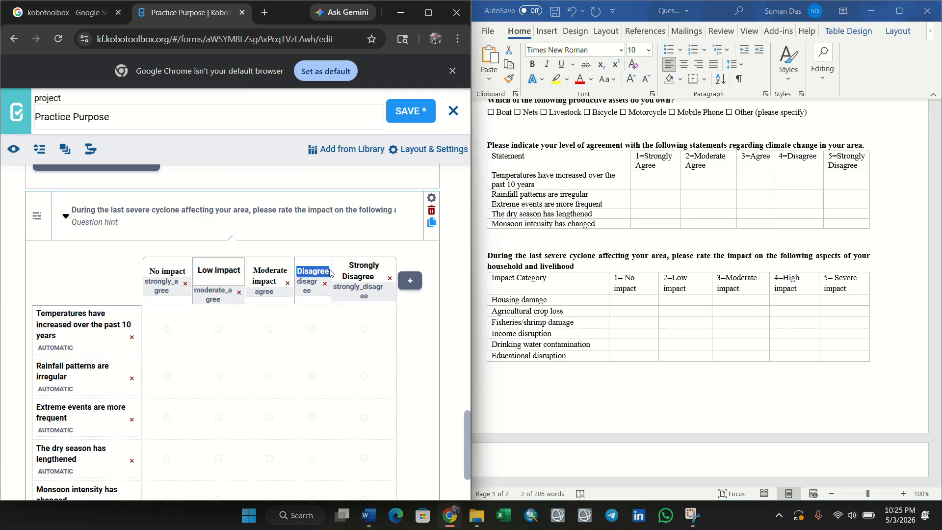
key("ctrl+v")
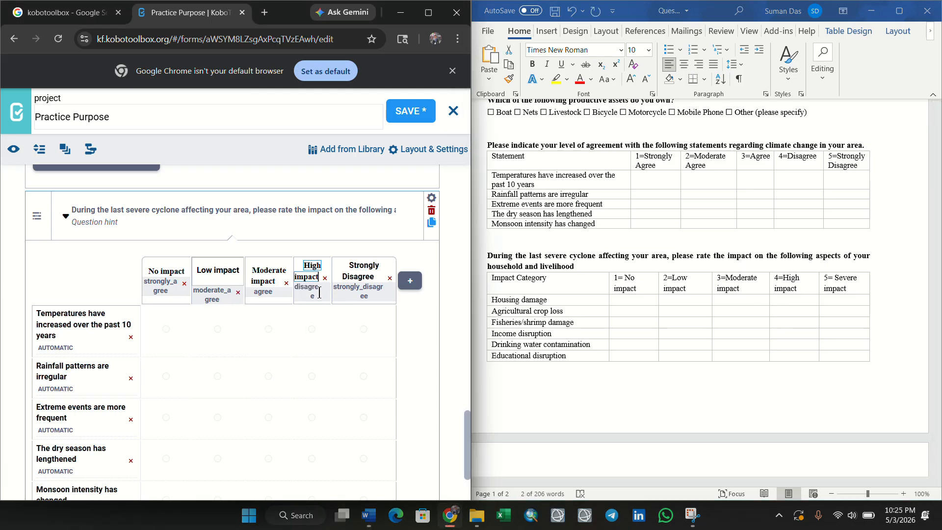
- Replace the "Strongly Disagree" column label with "Severe impact" copied from the questionnaire
left_click(837, 277)
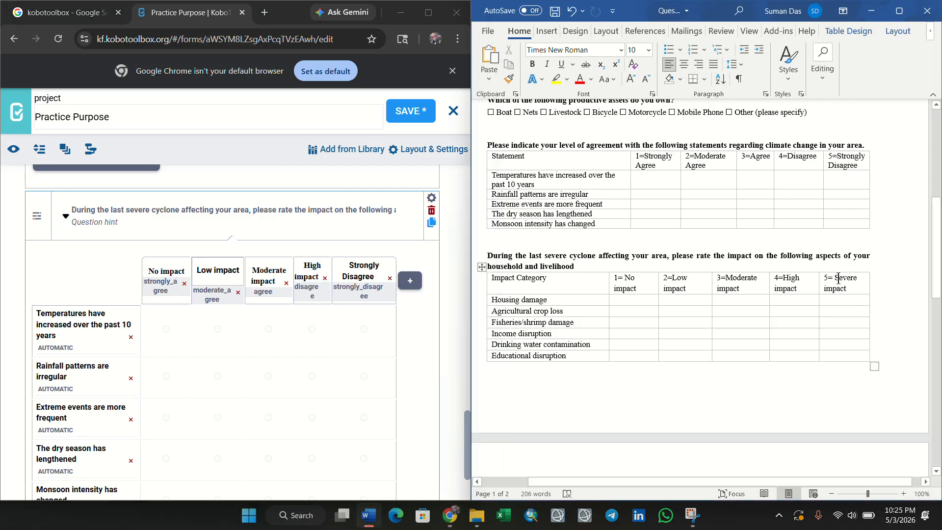
left_click_drag(838, 277, 847, 289)
key("ctrl+c")
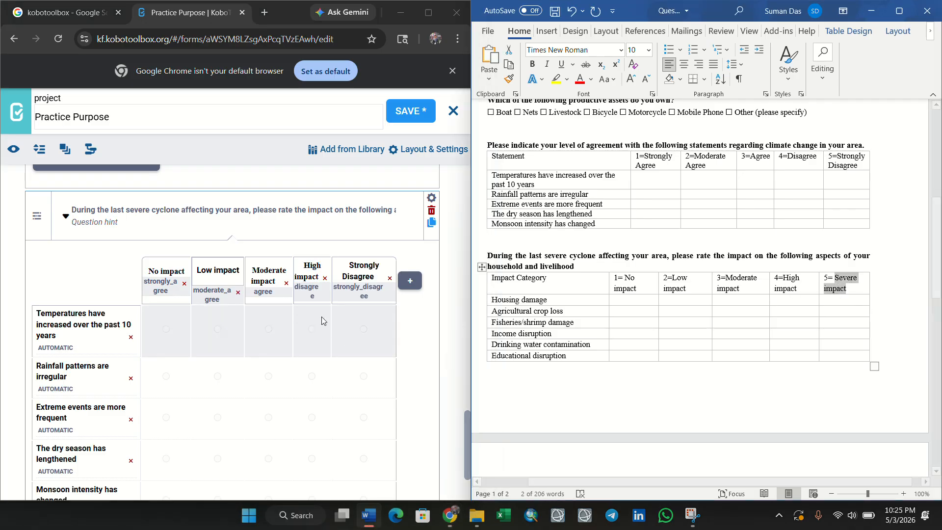
left_click_drag(350, 265, 379, 284)
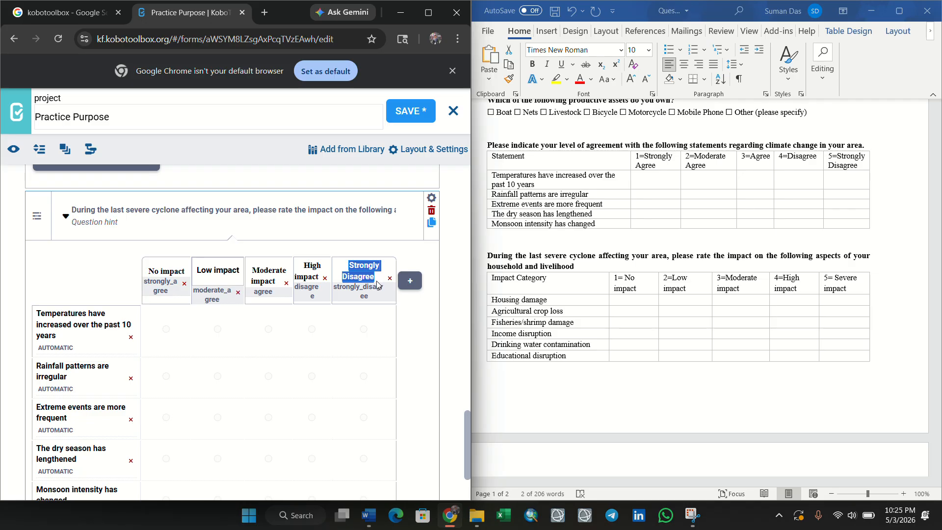
key("ctrl+v")
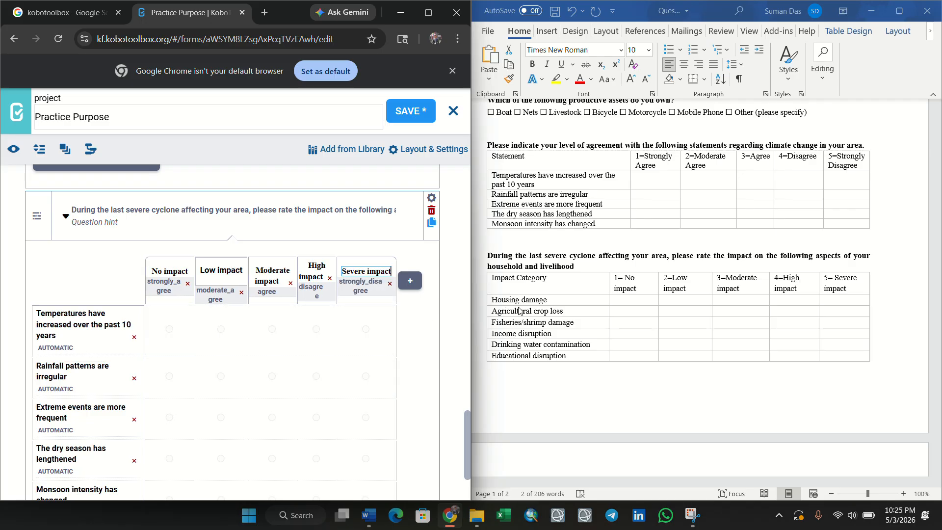
- Replace the first row label, about temperatures, with "Housing damage" from the questionnaire
left_click(493, 303)
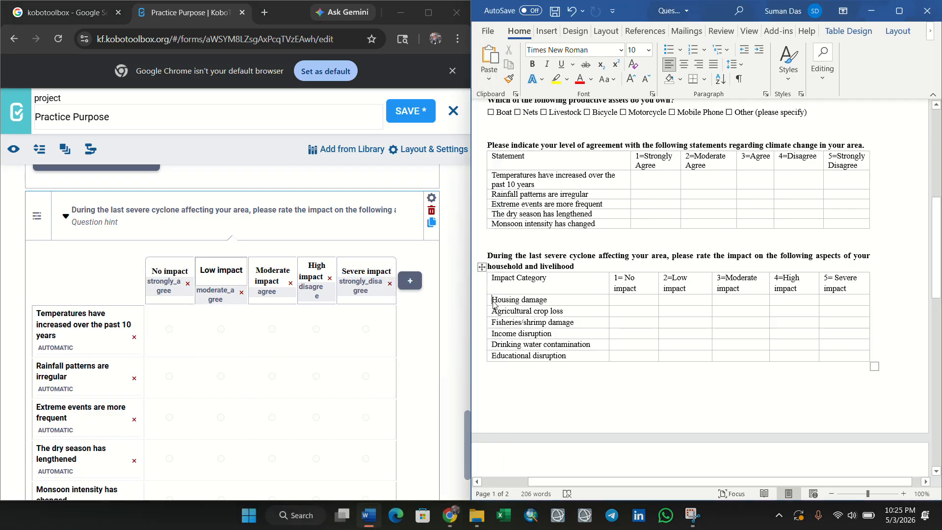
left_click_drag(492, 299, 548, 300)
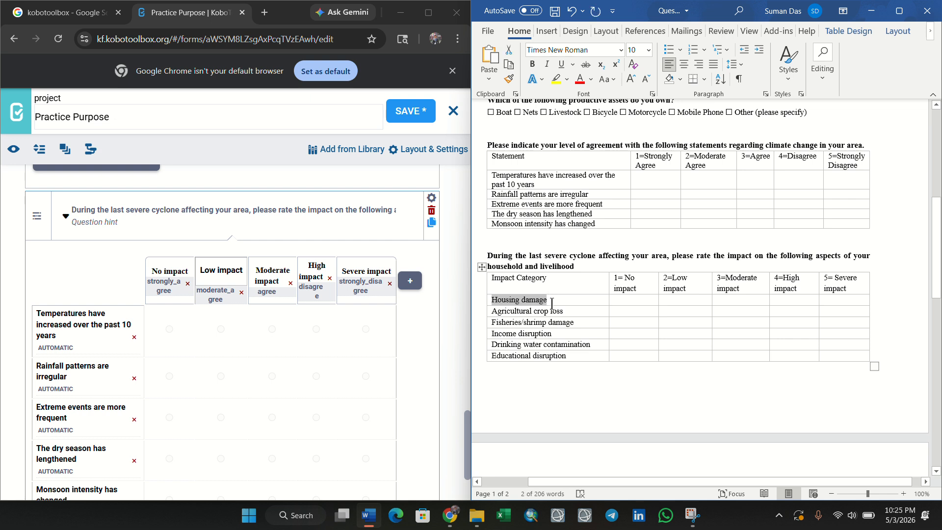
left_click(126, 301)
scroll(127, 301, "down", 1)
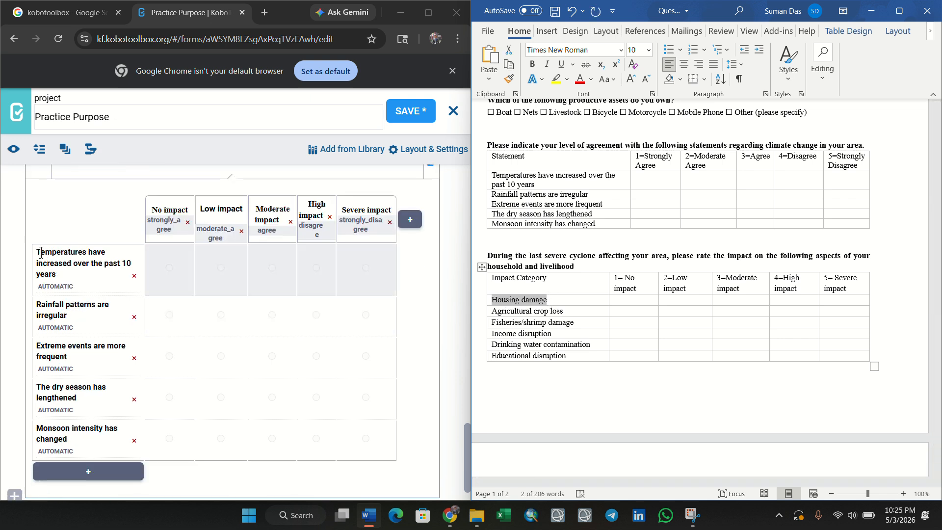
left_click_drag(35, 253, 69, 272)
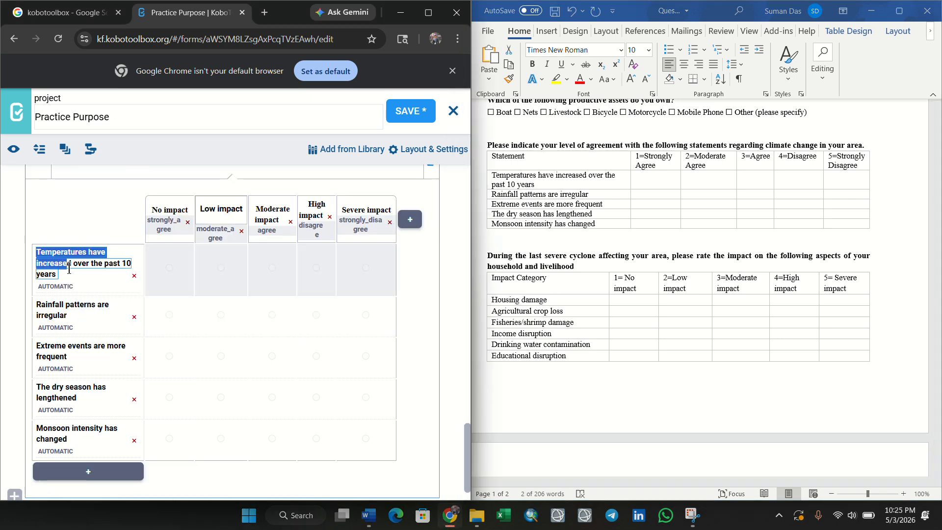
type("Housing damage")
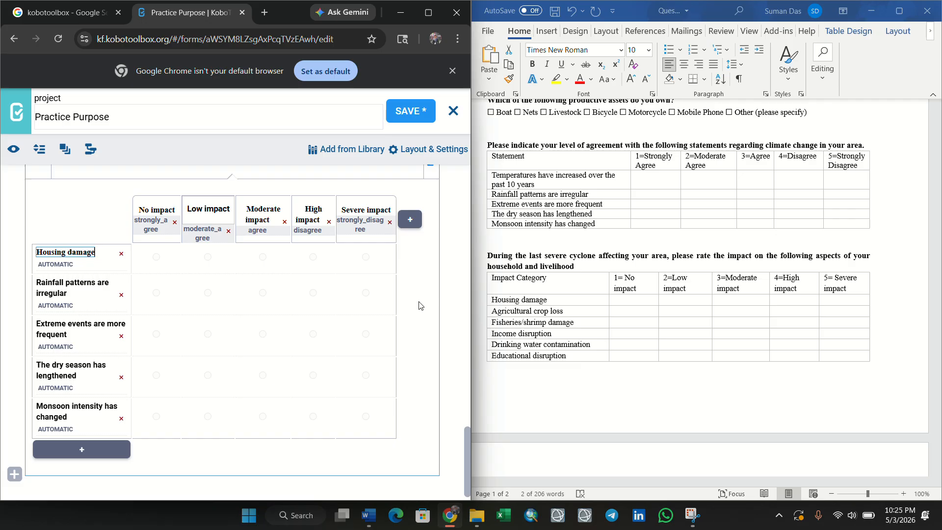
- Replace the "Rainfall patterns are irregular" row label with "Agricultural crop loss" copied from the questionnaire
left_click(495, 312)
left_click_drag(493, 312, 569, 312)
key("ctrl+c")
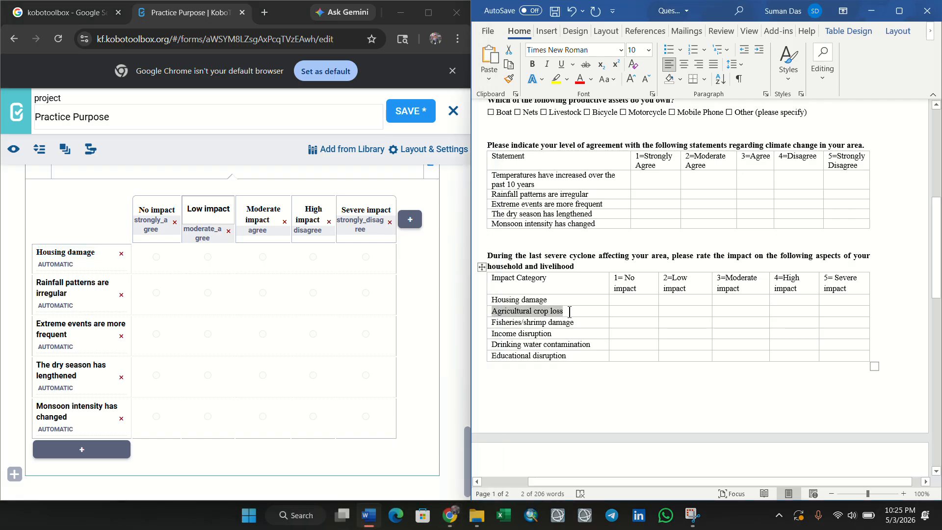
left_click(36, 282)
key("ctrl+a")
key("ctrl+v")
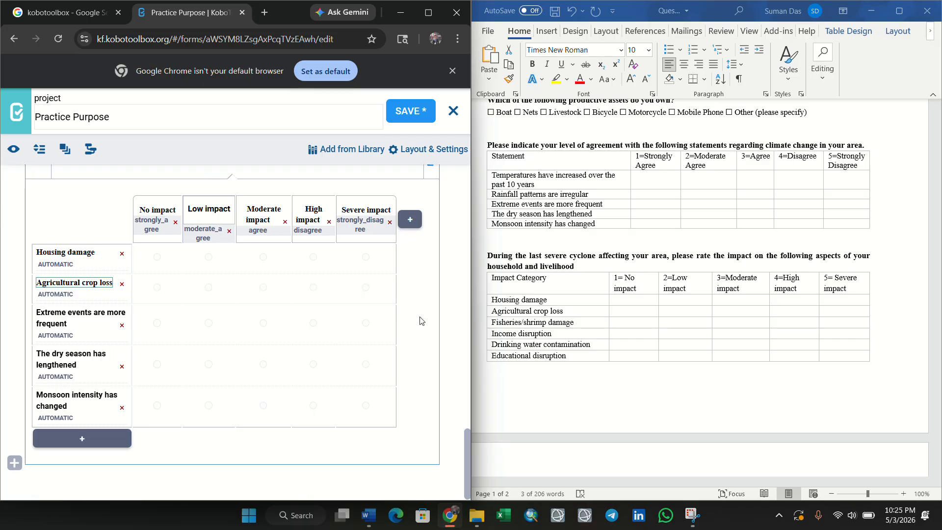
- Replace the "Extreme events are more frequent" row label with "Fisheries/shrimp damage" copied from the questionnaire
left_click(494, 324)
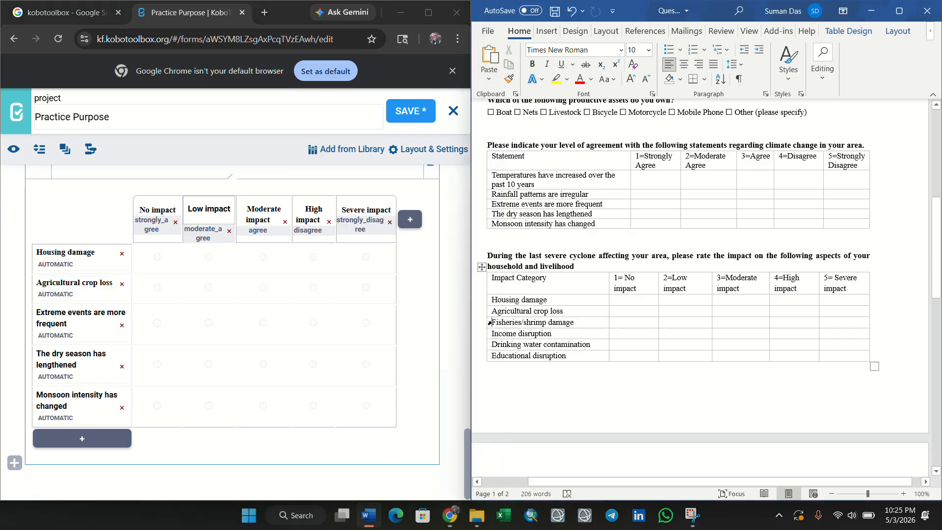
left_click_drag(491, 319, 574, 322)
key("ctrl+c")
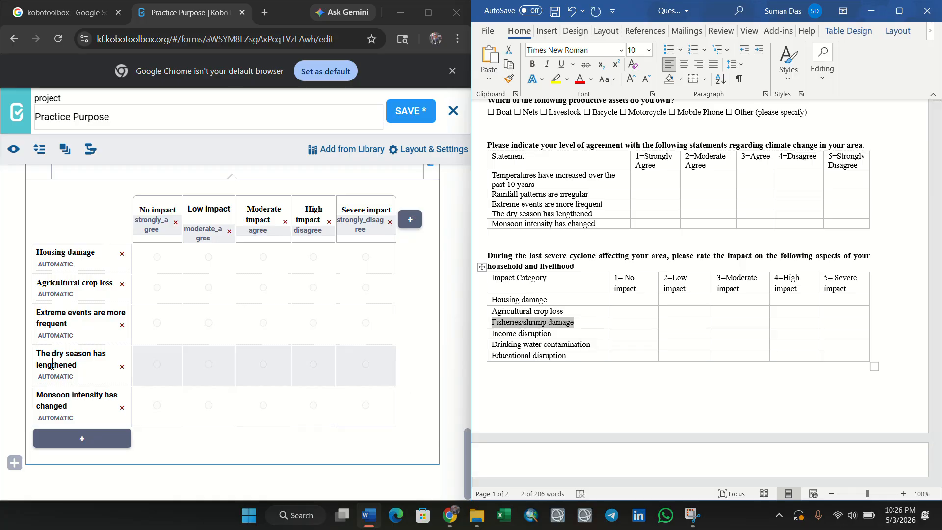
left_click(37, 356)
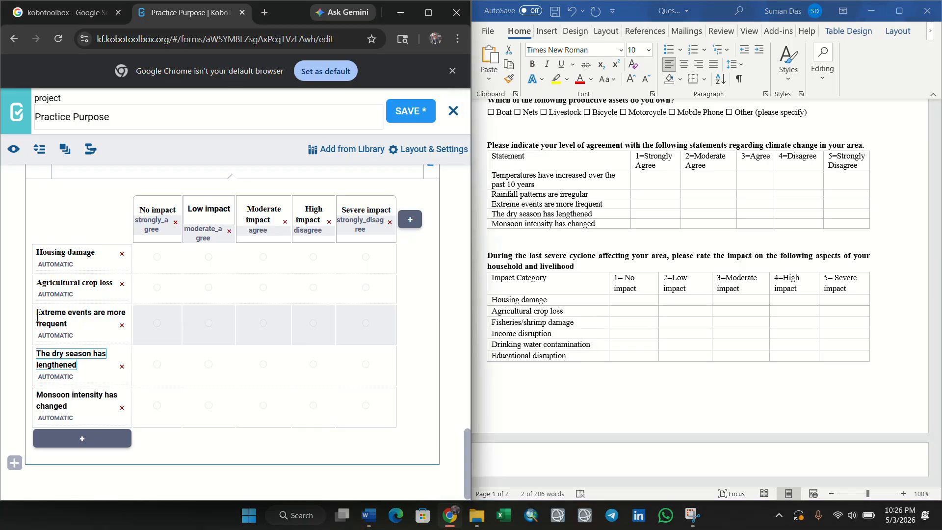
left_click_drag(37, 310, 84, 327)
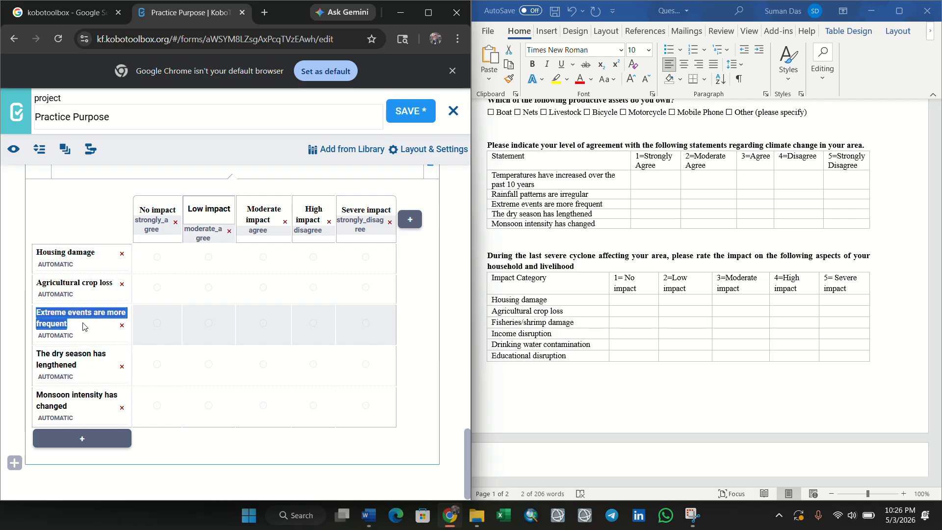
key("ctrl+v")
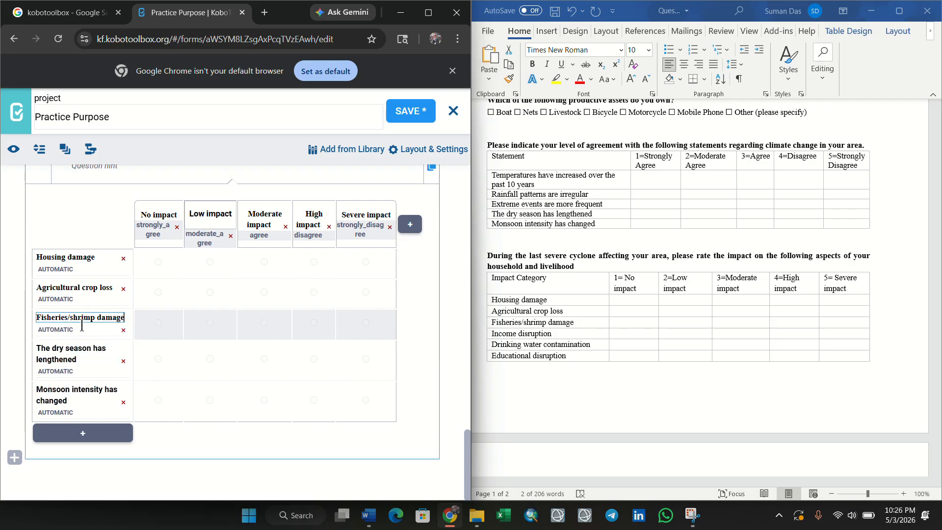
- Replace the "The dry season has lengthened" row label with "Income disruption" copied from the questionnaire
left_click(499, 335)
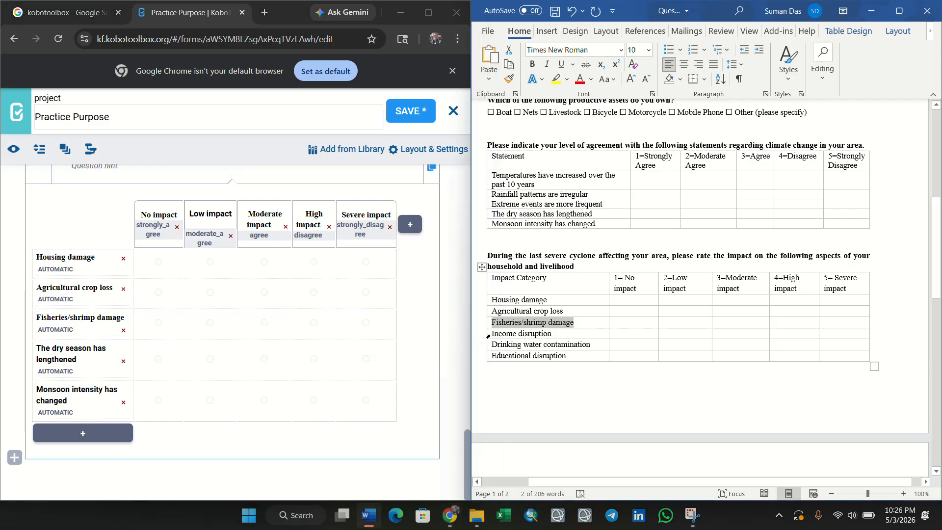
left_click_drag(493, 332, 552, 333)
key("ctrl+c")
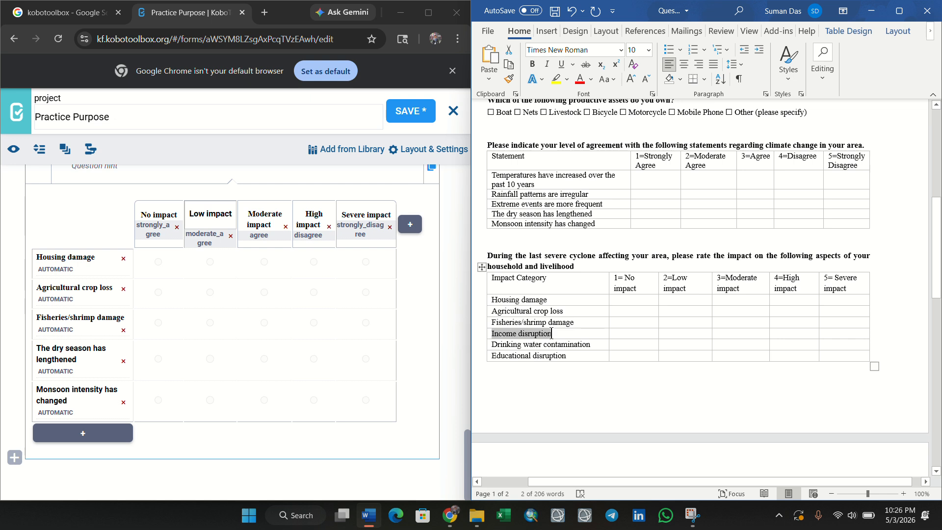
left_click(38, 348)
left_click_drag(38, 349, 84, 366)
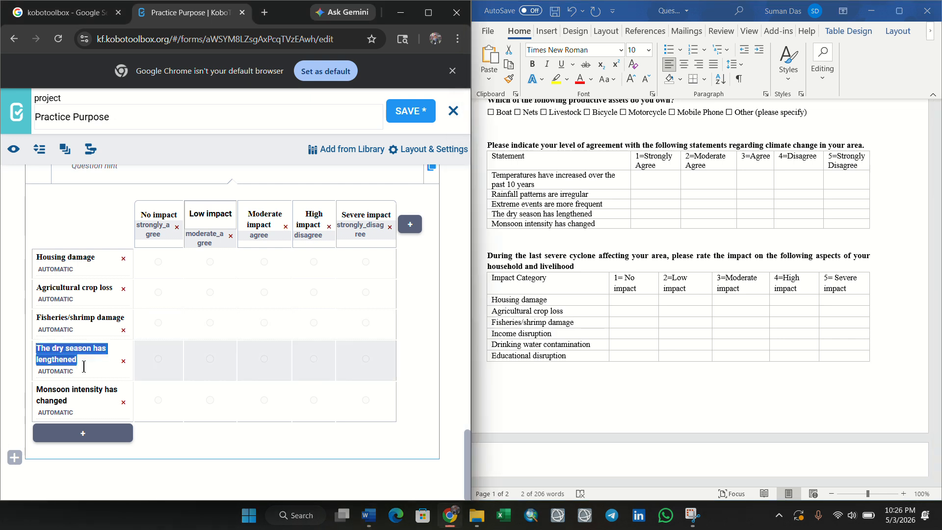
key("ctrl+v")
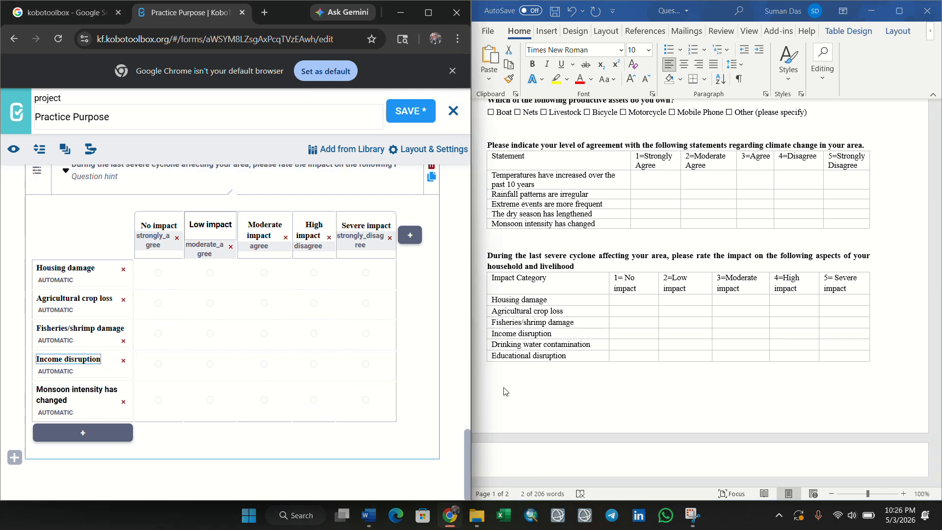
- Replace the "Monsoon intensity has changed" row label with "Drinking water contamination" copied from the questionnaire
left_click(491, 346)
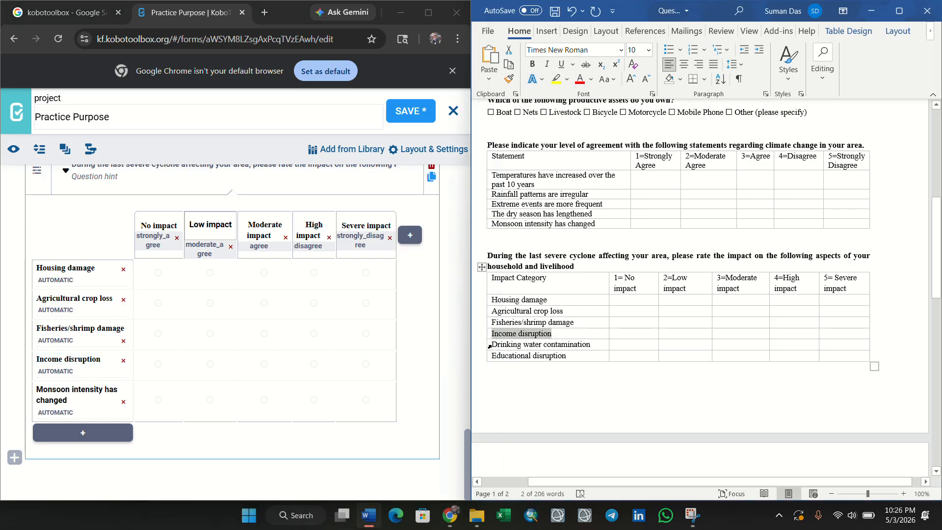
left_click_drag(495, 342, 579, 343)
key("ctrl+c")
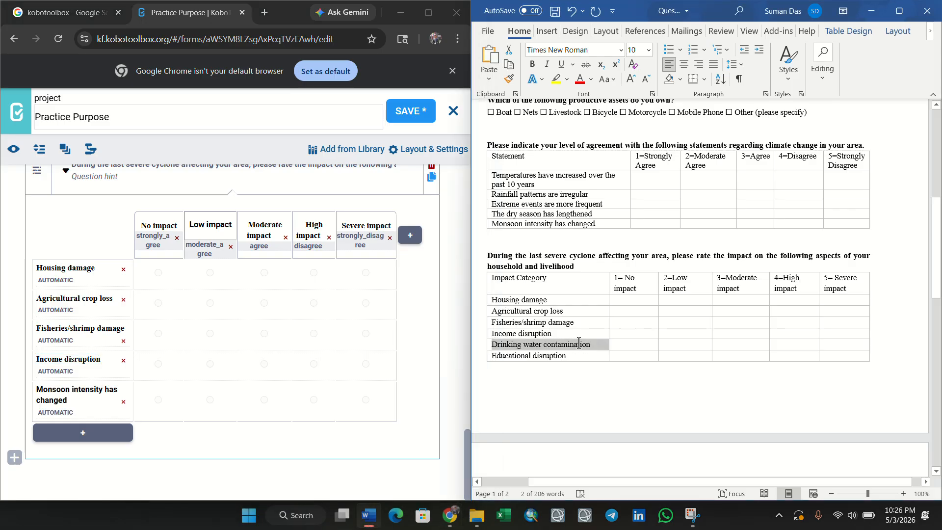
left_click(36, 392)
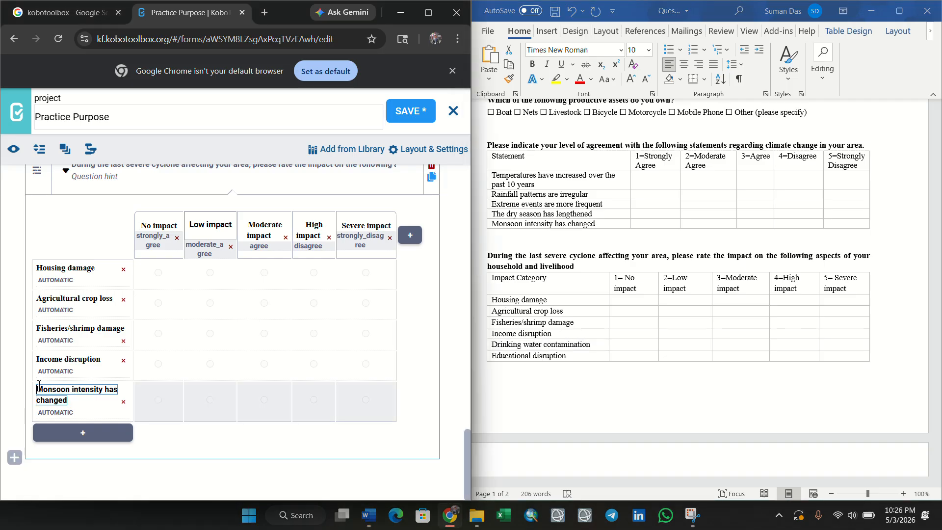
left_click_drag(37, 389, 71, 405)
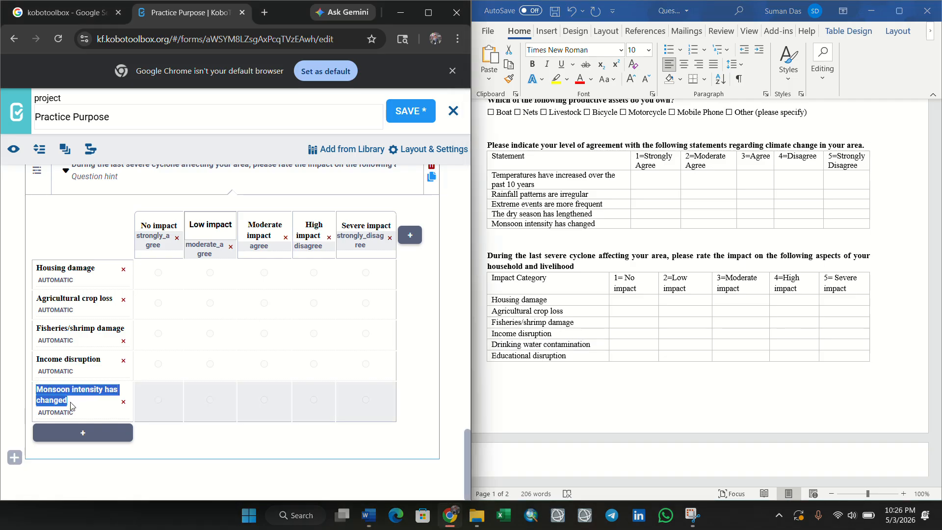
key("ctrl+v")
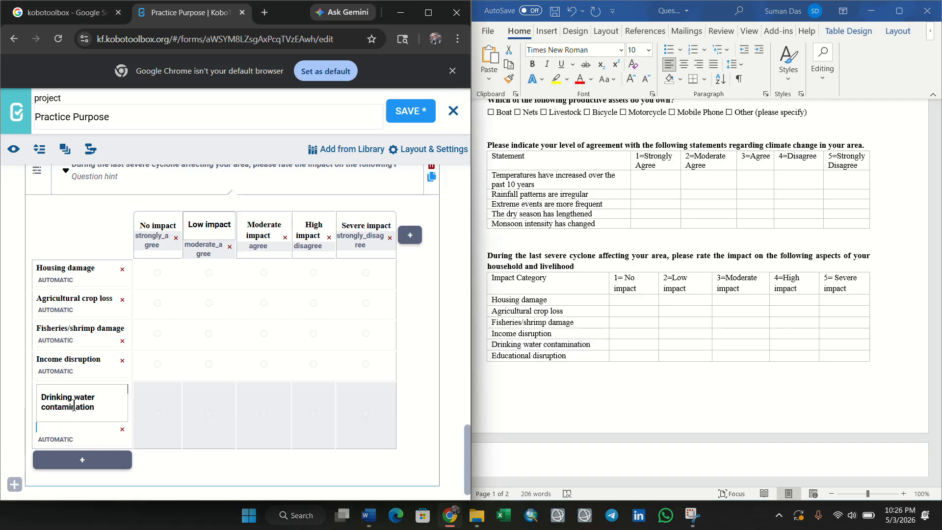
- Add a sixth row to the cyclone-impact table and label it "Educational disruption", copied from the questionnaire
left_click(503, 355)
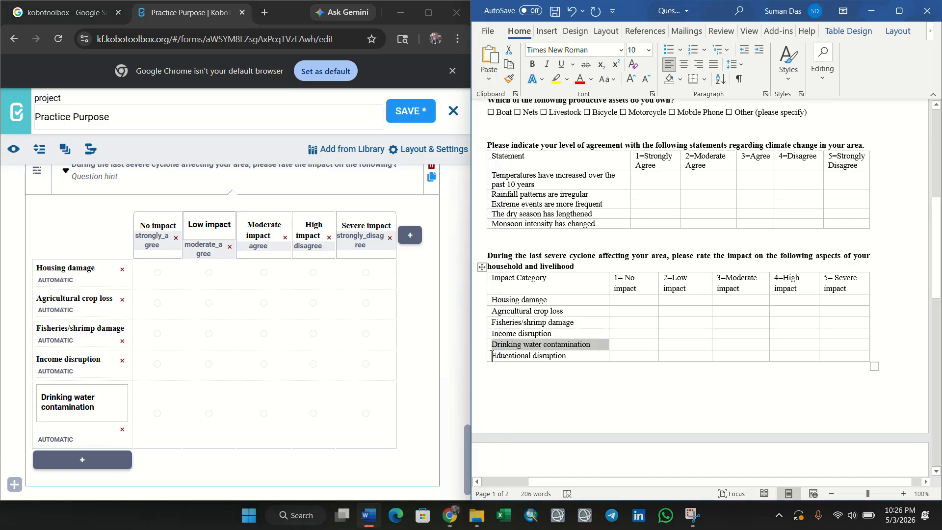
left_click_drag(492, 355, 567, 358)
key("ctrl+c")
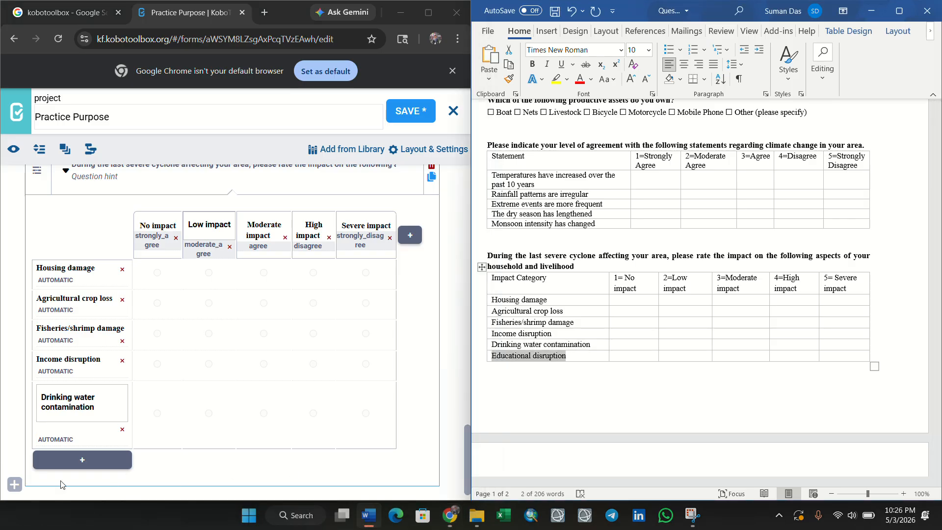
left_click(77, 459)
left_click(37, 425)
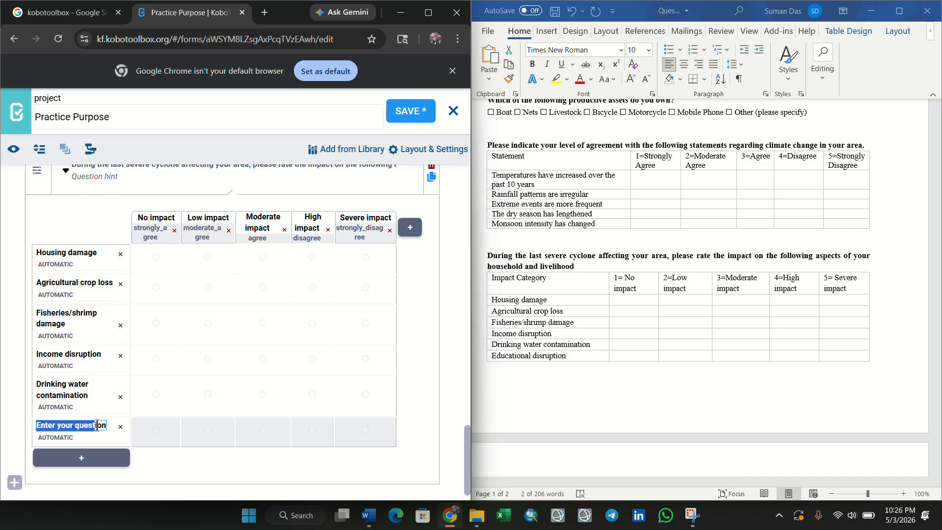
key("ctrl+v")
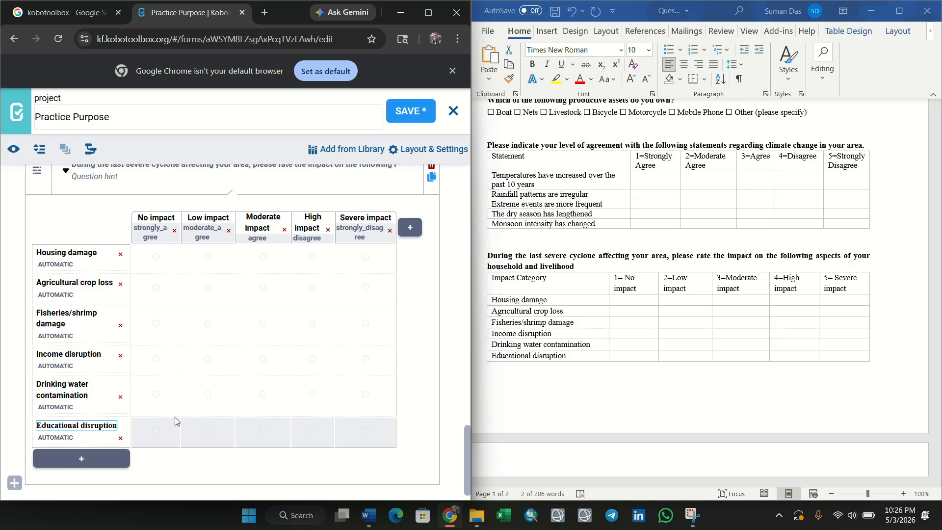
- Preview the whole form through to the cyclone-impact table, validate it, and close the preview
scroll(176, 416, "up", 15)
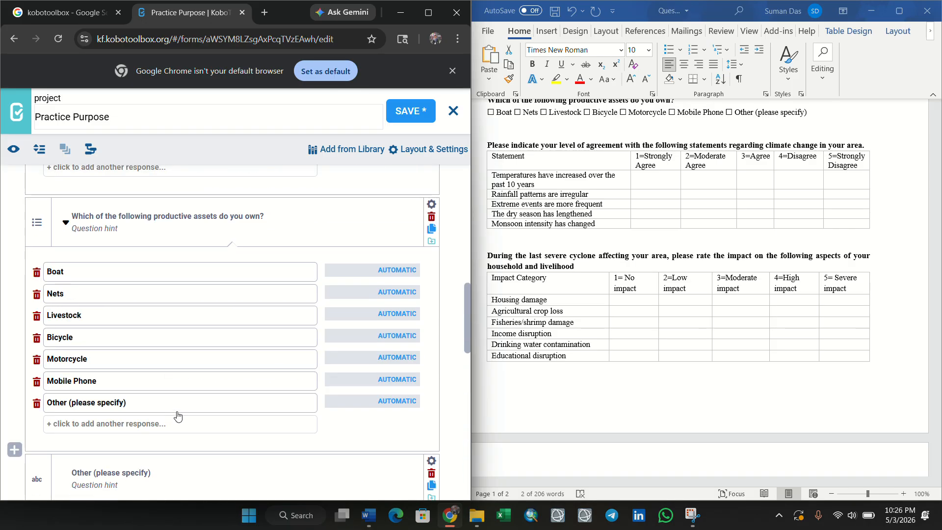
scroll(177, 416, "down", 15)
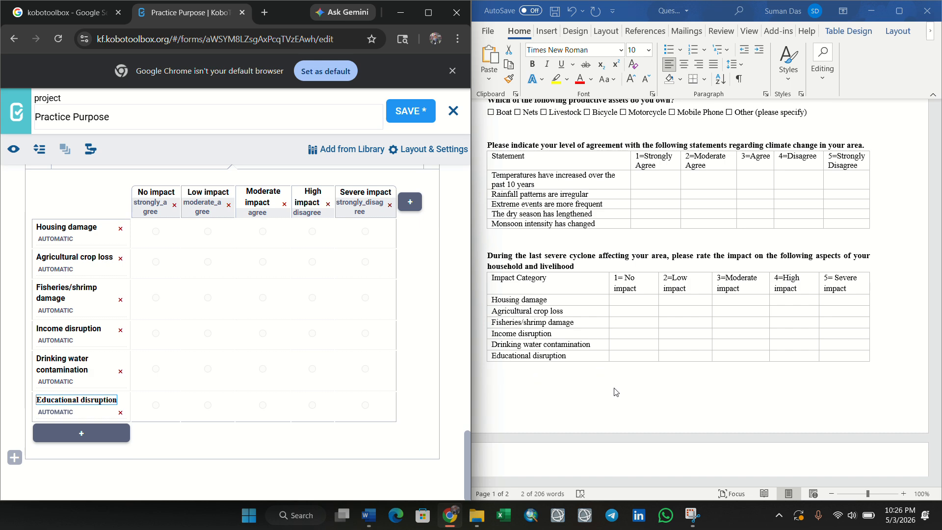
scroll(616, 392, "up", 10)
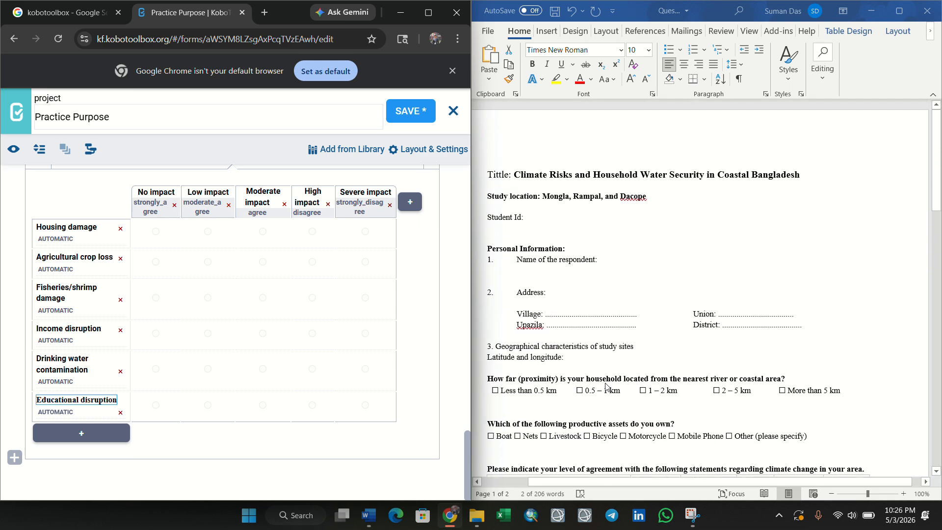
scroll(606, 387, "down", 8)
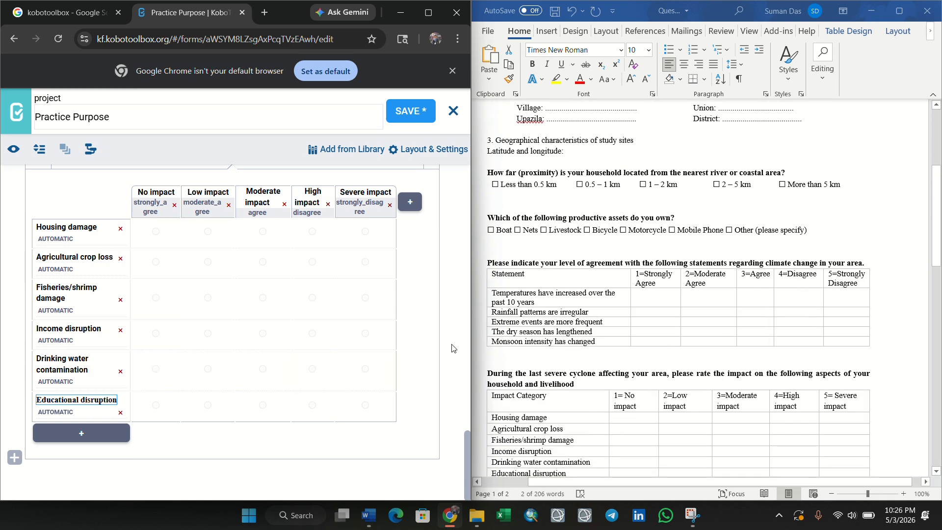
scroll(452, 348, "up", 20)
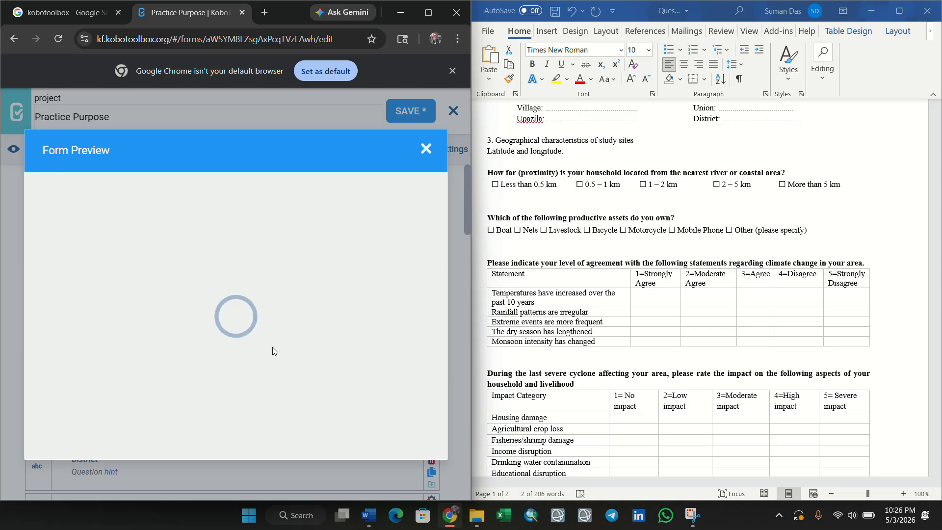
scroll(289, 350, "down", 10)
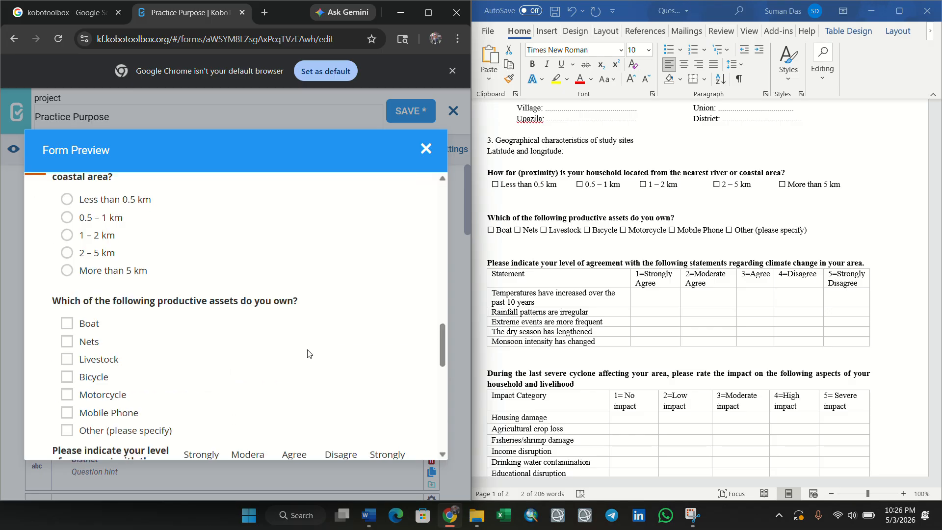
scroll(308, 353, "down", 10)
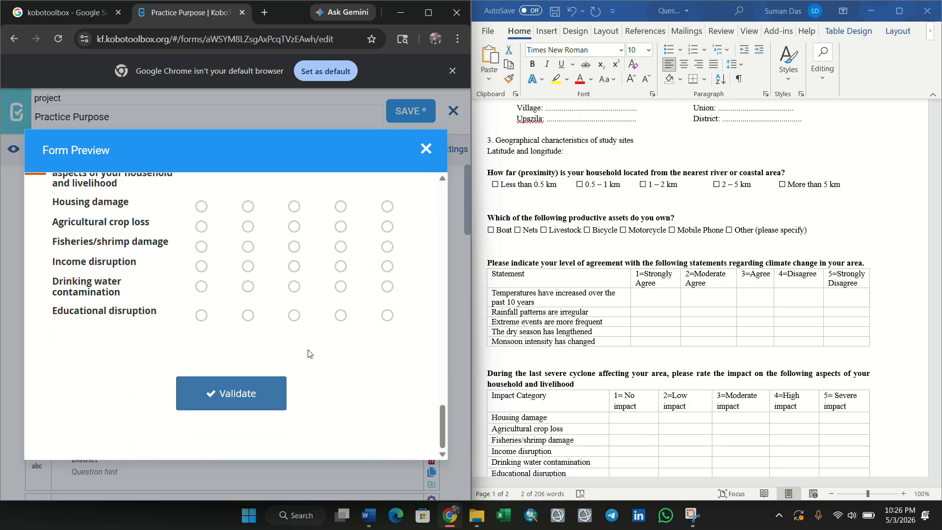
left_click(244, 393)
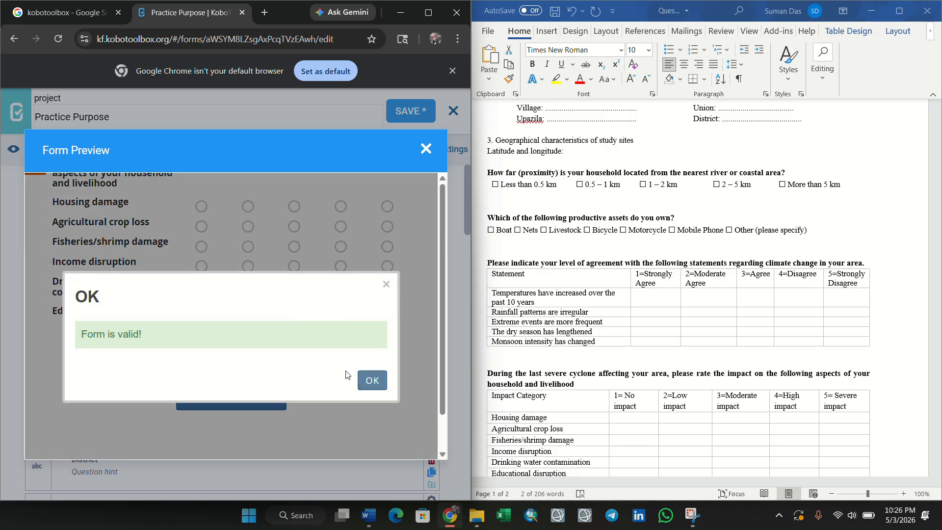
left_click(372, 381)
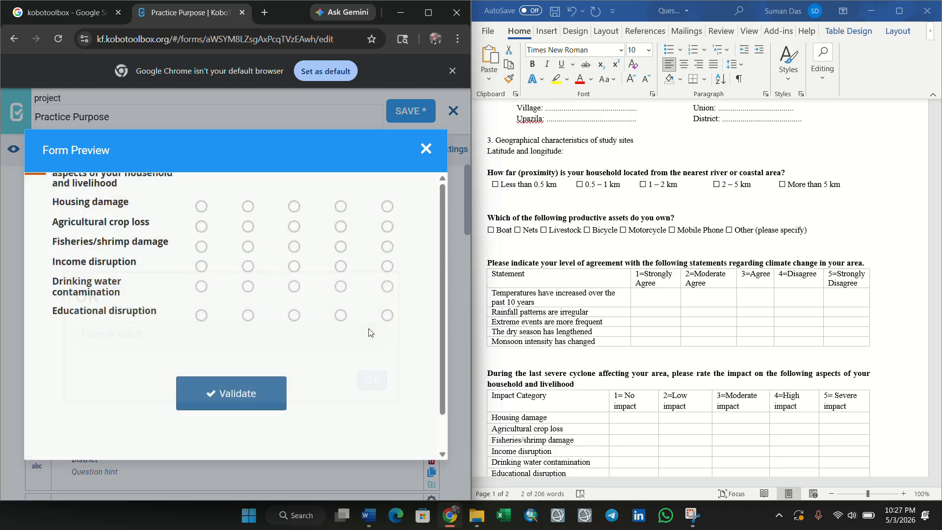
left_click(426, 148)
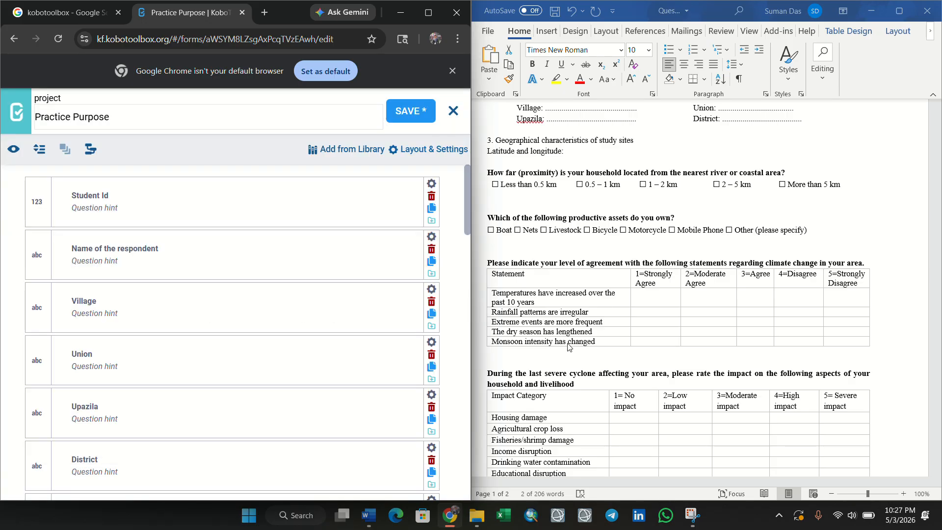
- Review the form's questions from Student Id to the cyclone-impact table alongside the questionnaire
scroll(587, 362, "down", 3)
scroll(587, 362, "up", 5)
scroll(587, 363, "up", 5)
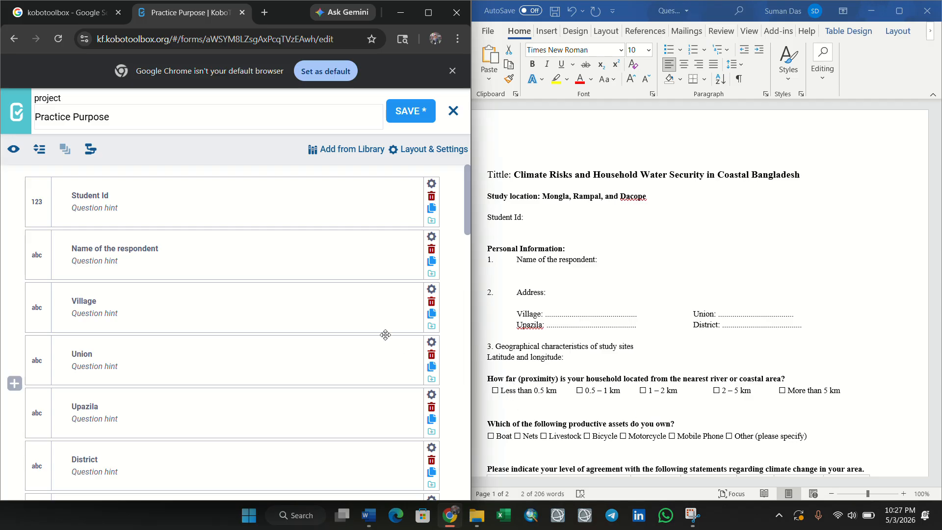
scroll(287, 290, "down", 6)
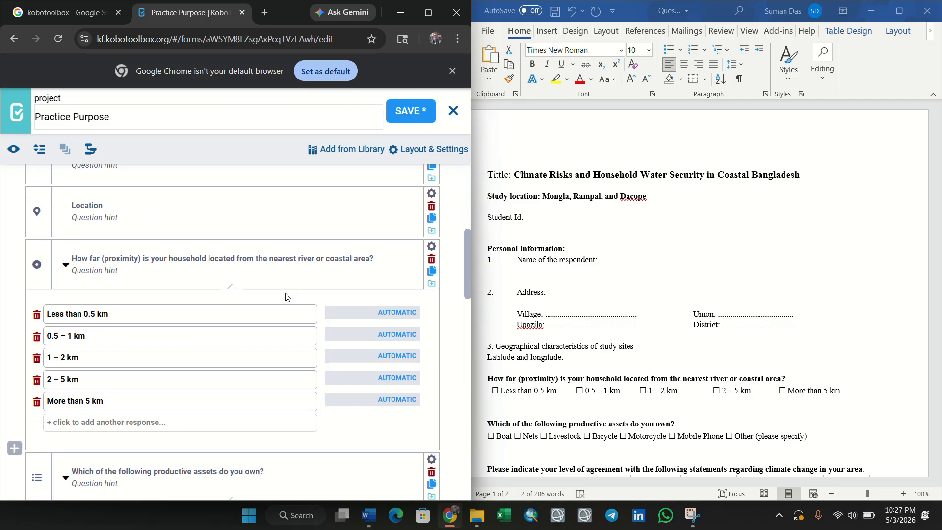
scroll(288, 296, "up", 4)
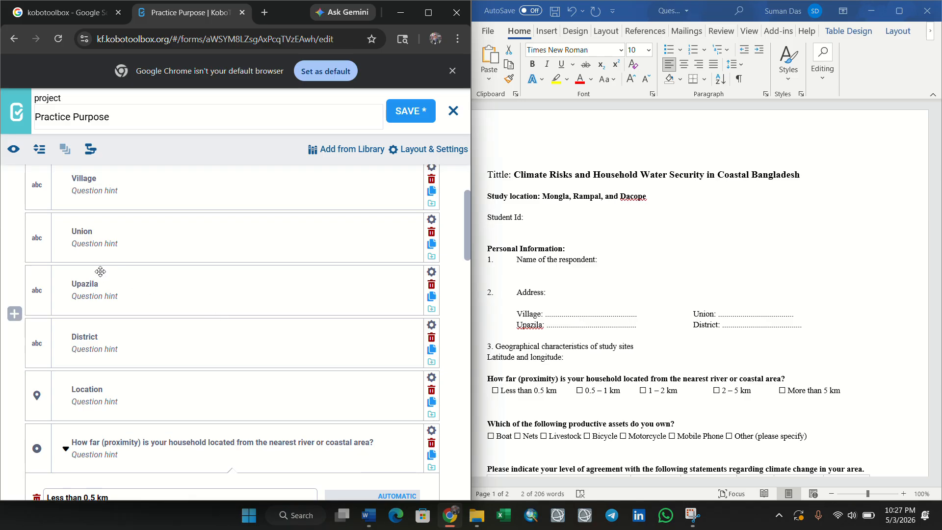
left_click(90, 245)
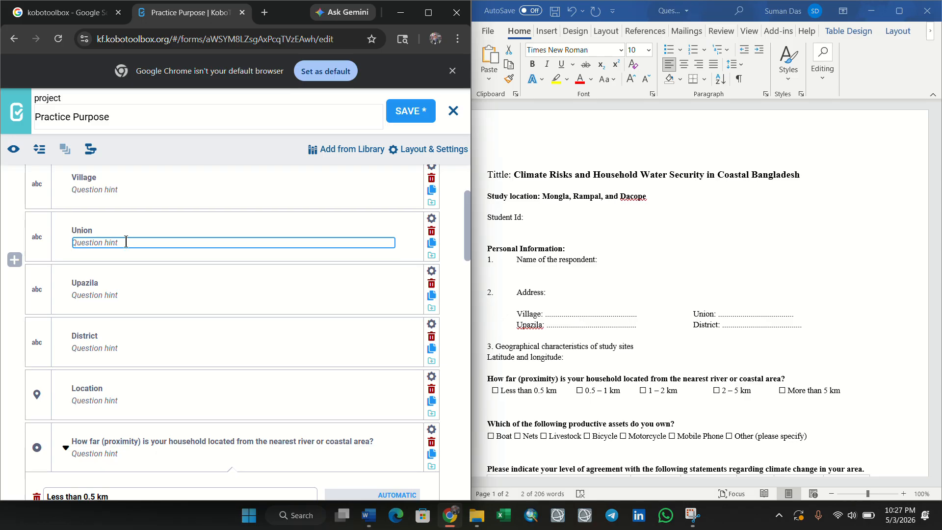
scroll(126, 241, "down", 6)
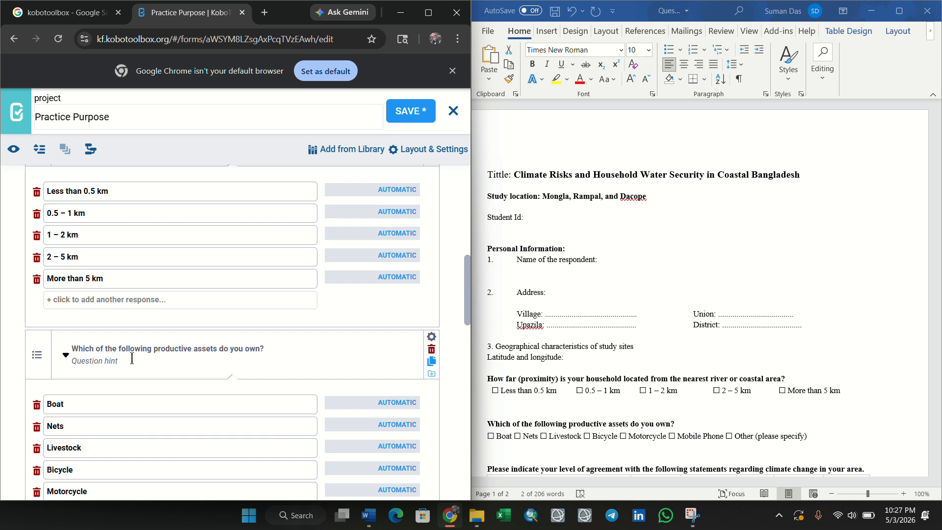
scroll(460, 340, "down", 1)
scroll(460, 343, "down", 10)
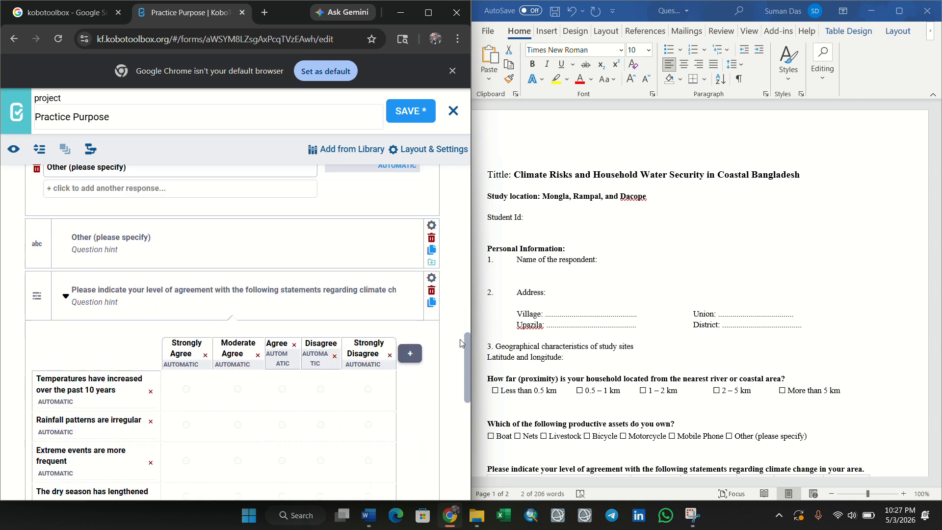
scroll(464, 342, "down", 3)
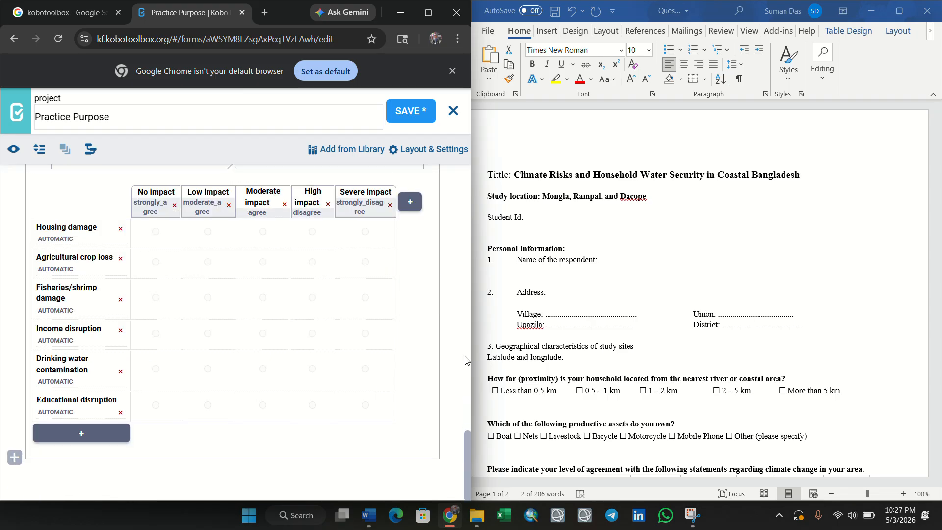
- Examine the question types offered for a new question named "Question" below the cyclone-impact table, and discard it
left_click(15, 466)
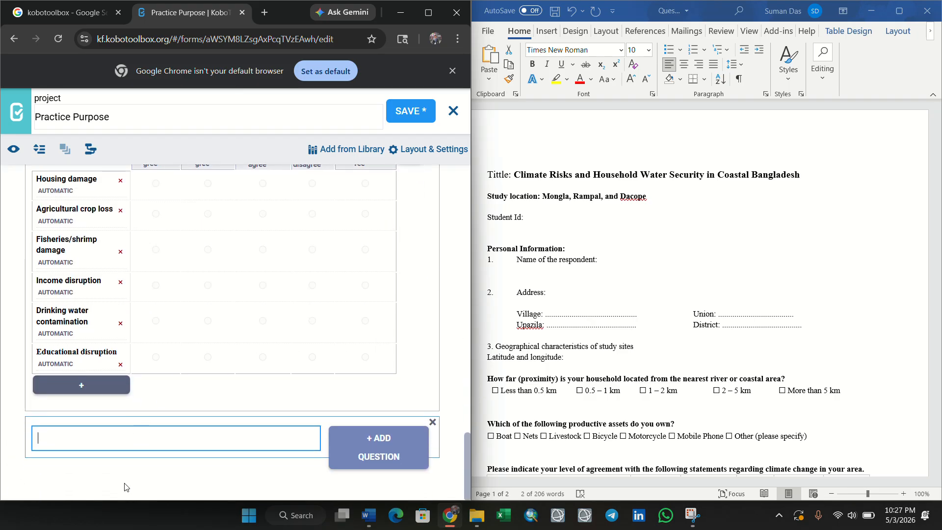
type("Question")
left_click(387, 435)
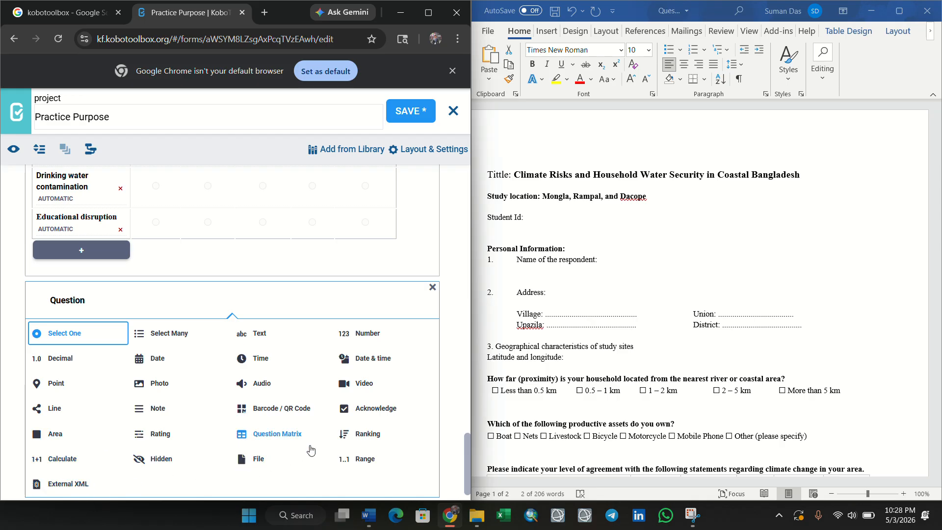
left_click(433, 288)
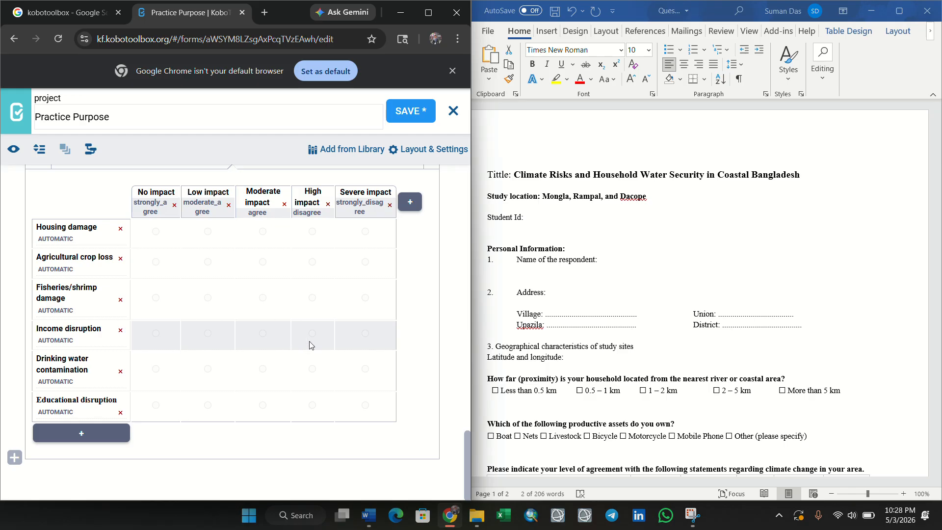
- Save the Practice Purpose form and leave the form editor for the project list
scroll(356, 356, "up", 4)
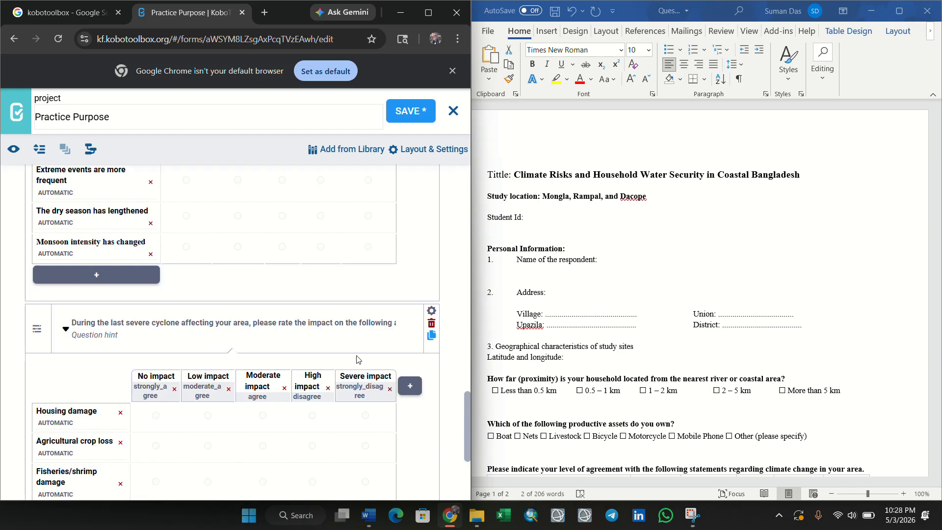
scroll(354, 358, "down", 4)
scroll(348, 360, "up", 15)
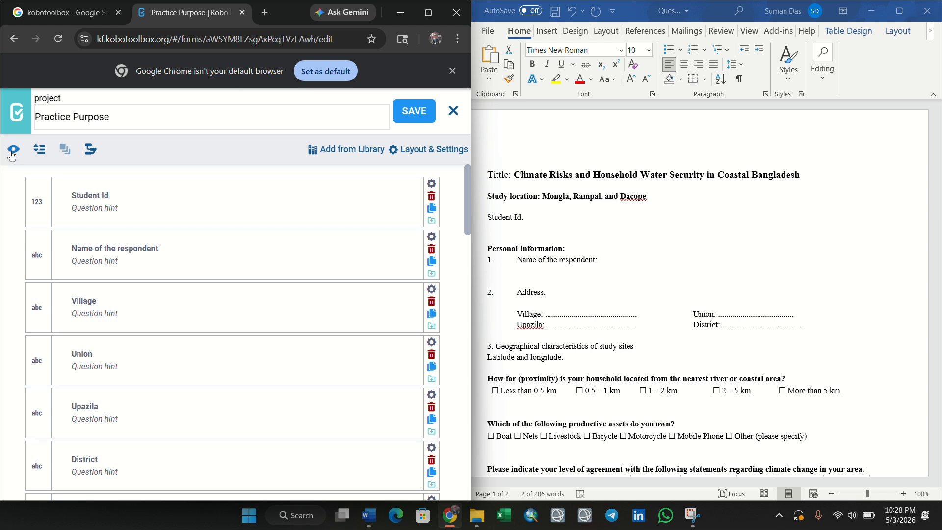
left_click(11, 116)
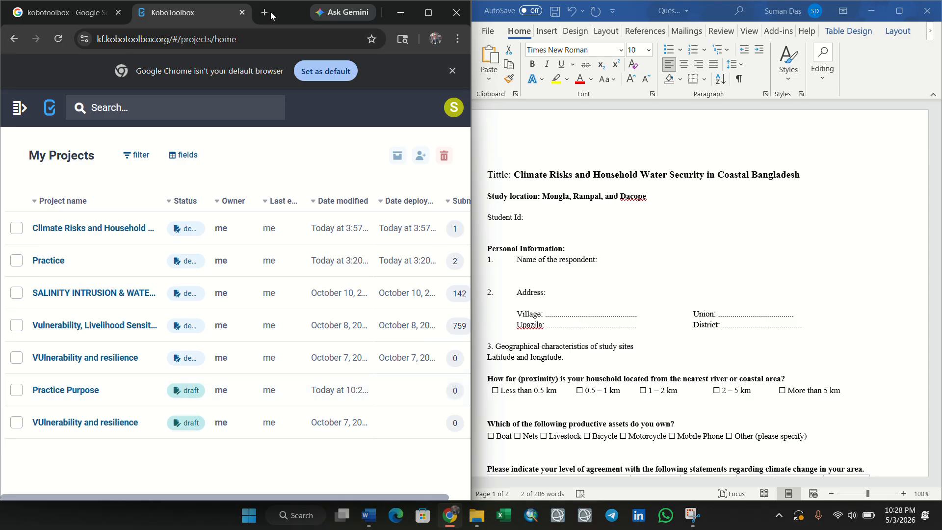
- Maximize the browser window and open the Practice Purpose draft project's summary
double_click(287, 6)
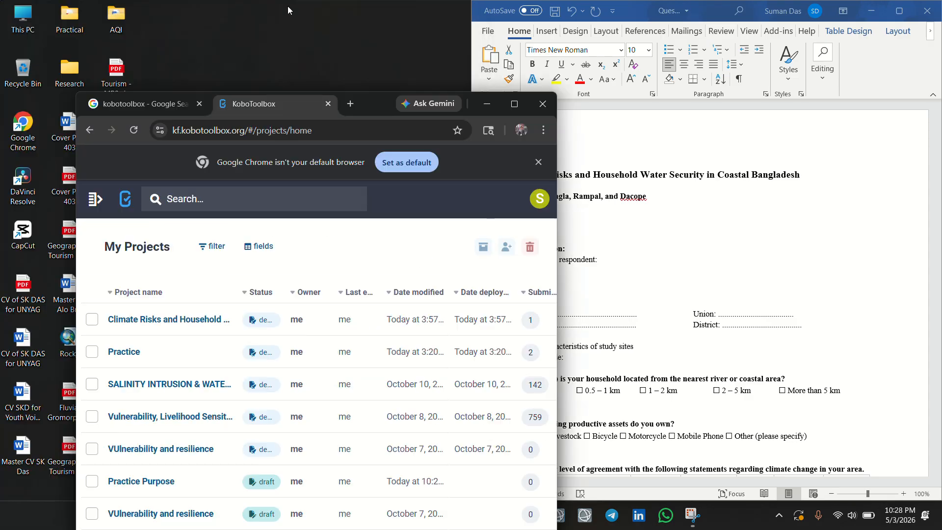
left_click(509, 103)
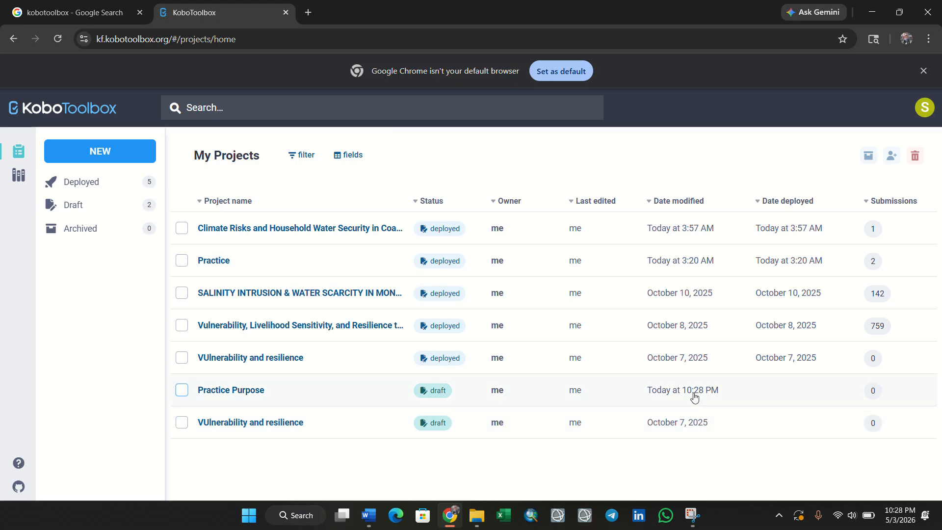
left_click(219, 393)
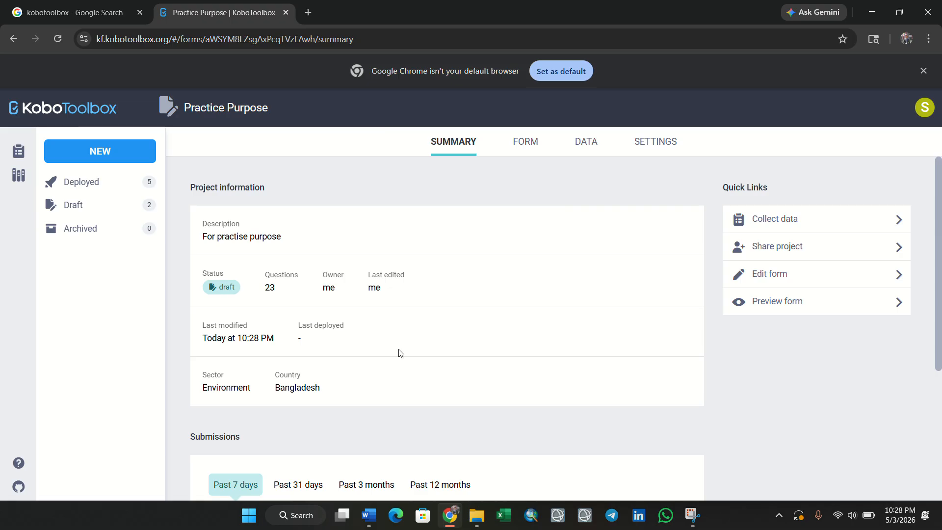
- Check the project summary and deploy the undeployed draft version of the Practice Purpose form
scroll(394, 341, "down", 4)
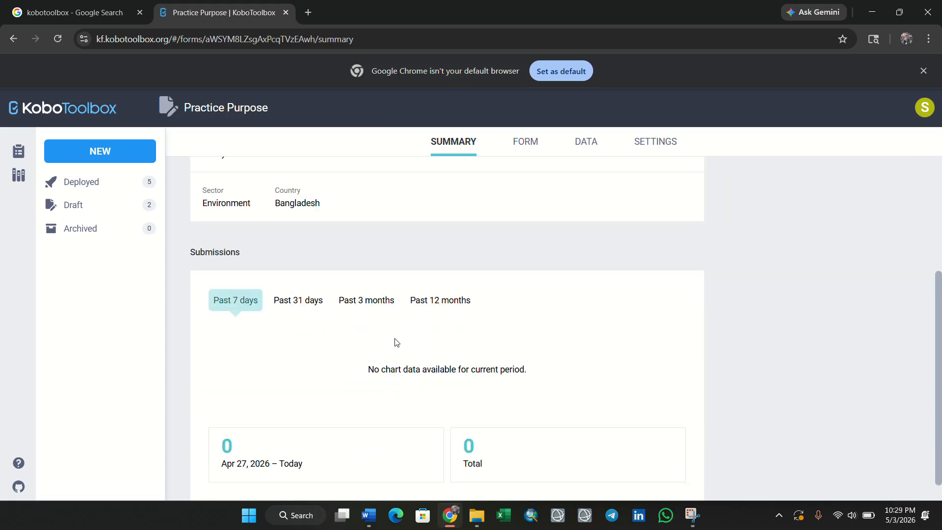
scroll(396, 342, "up", 4)
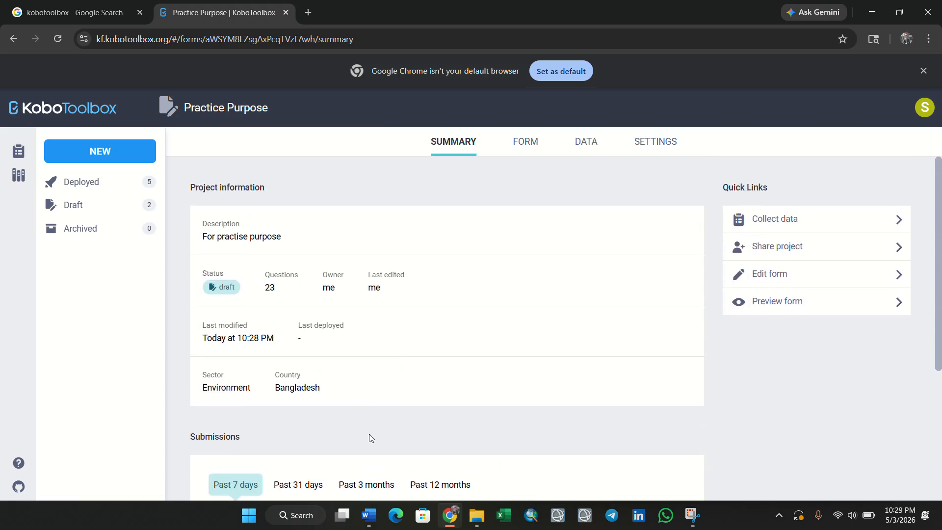
left_click(527, 143)
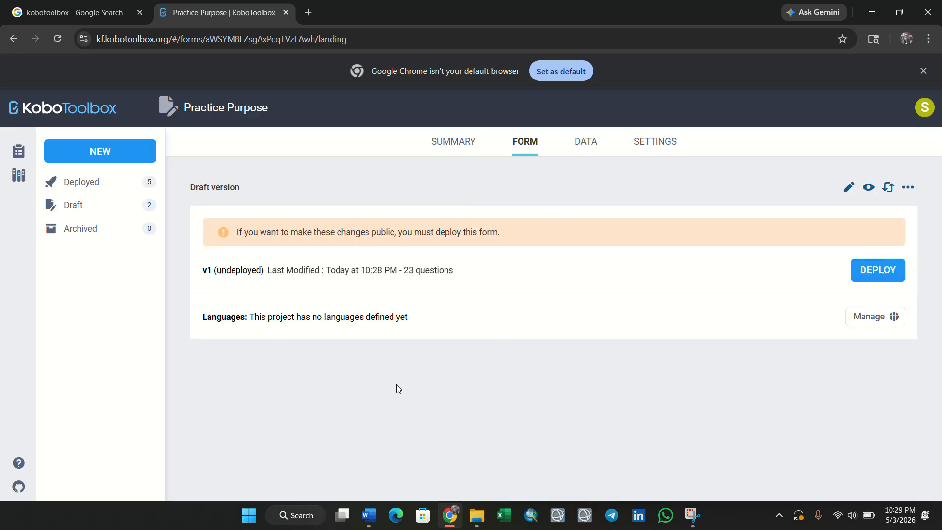
left_click(892, 274)
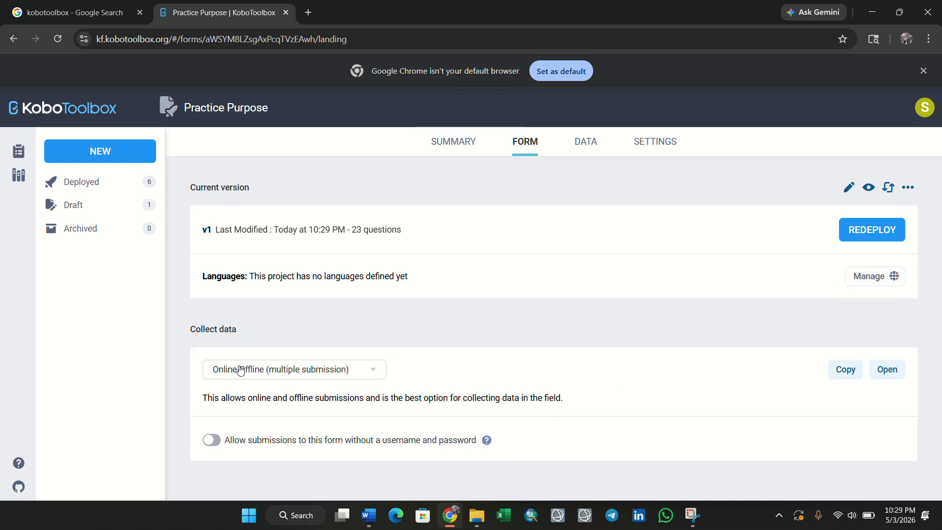
- Set data collection to Online-Offline (multiple submission) with submissions allowed without a username and password, and copy the form link
left_click(354, 371)
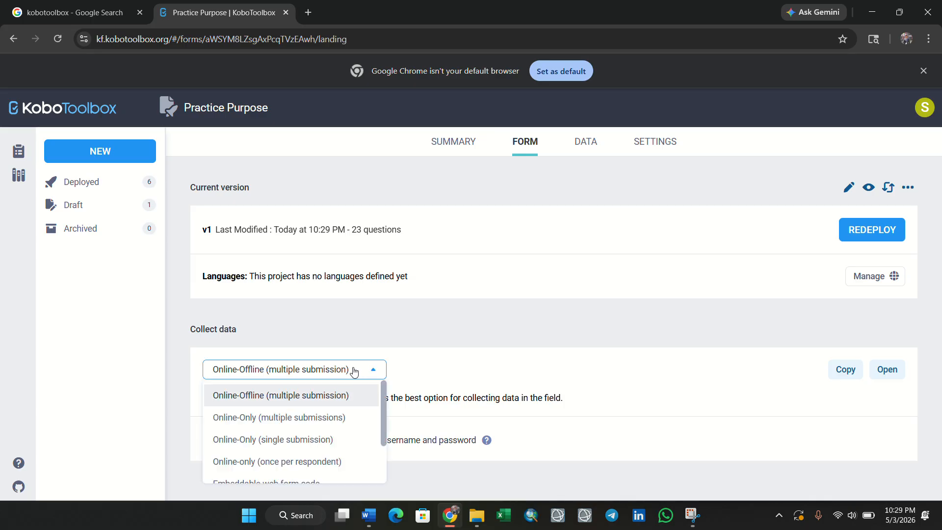
left_click(348, 396)
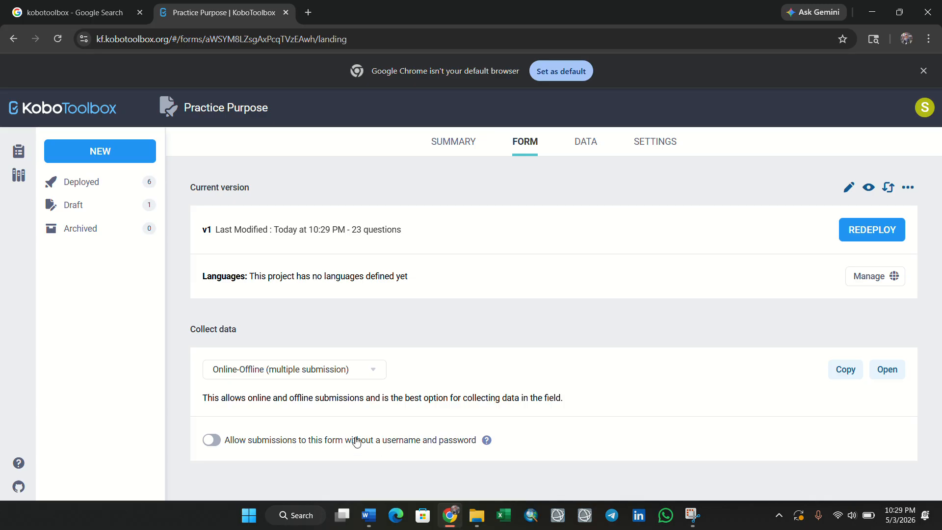
left_click(211, 441)
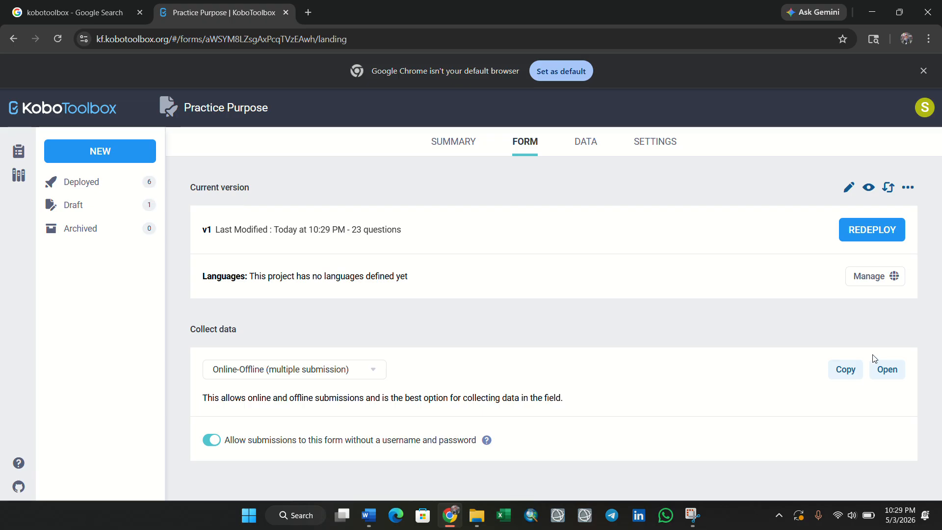
left_click(845, 369)
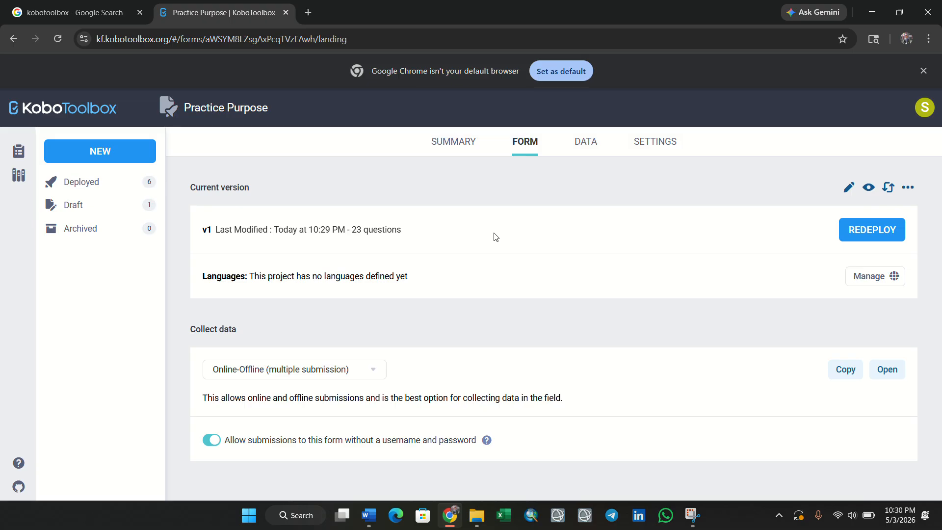
- View the Practice Purpose project's submitted data table and open a new browser tab alongside it
left_click(585, 142)
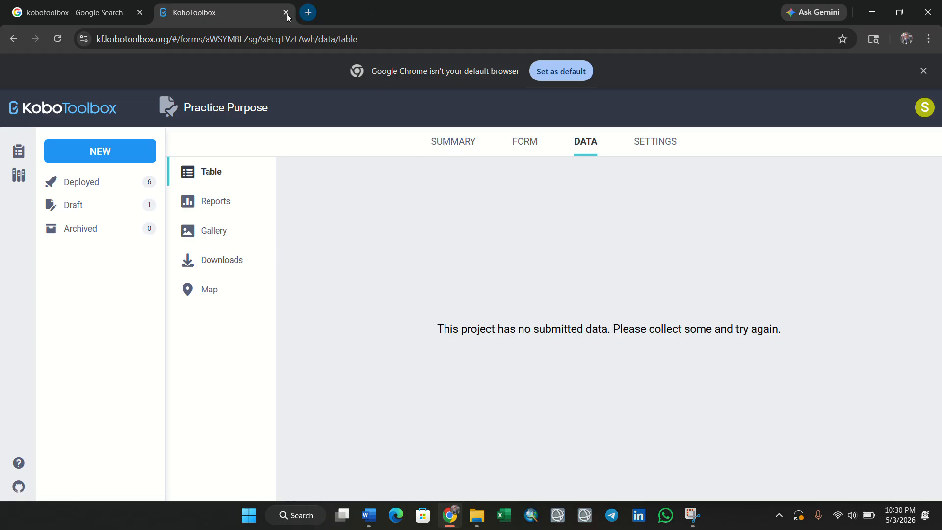
left_click(307, 12)
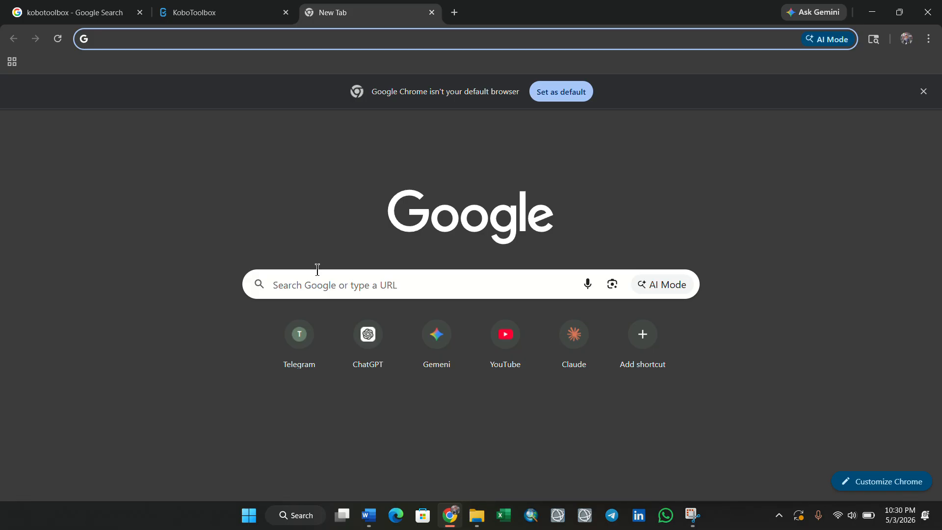
left_click(318, 281)
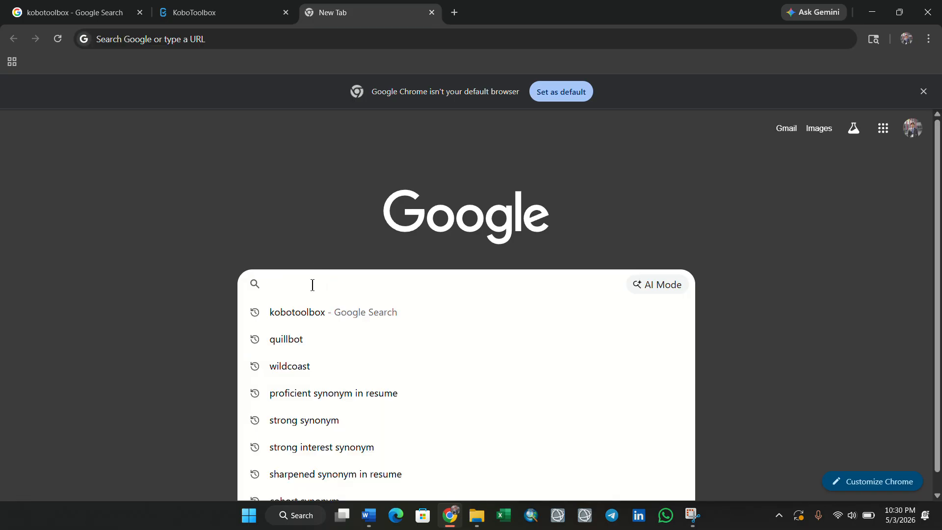
left_click(239, 7)
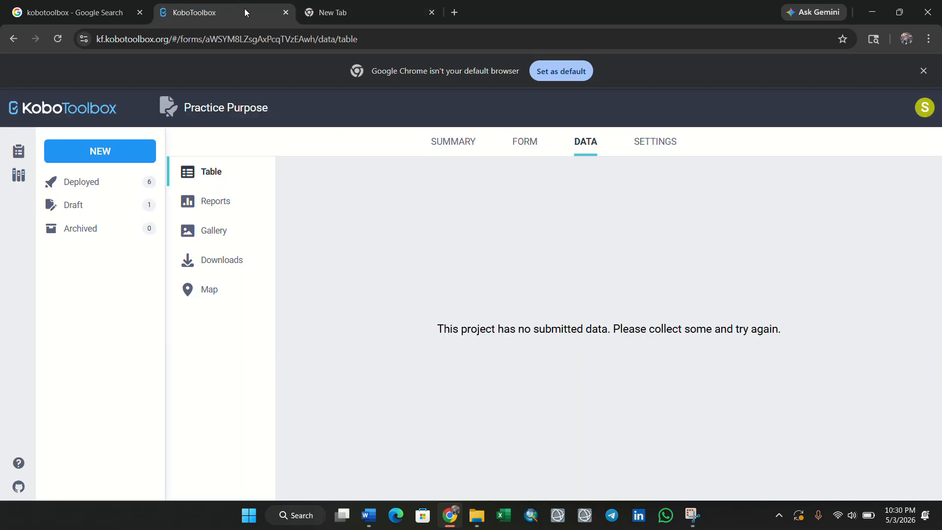
left_click(324, 14)
left_click(180, 16)
- Copy the Online-Offline form link from the project's form page and load it in the new browser tab
left_click(516, 149)
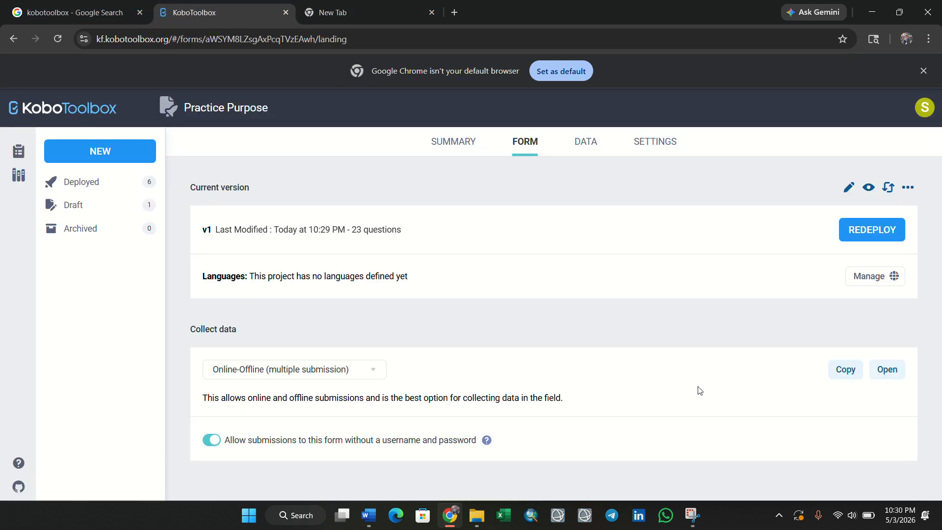
left_click(844, 369)
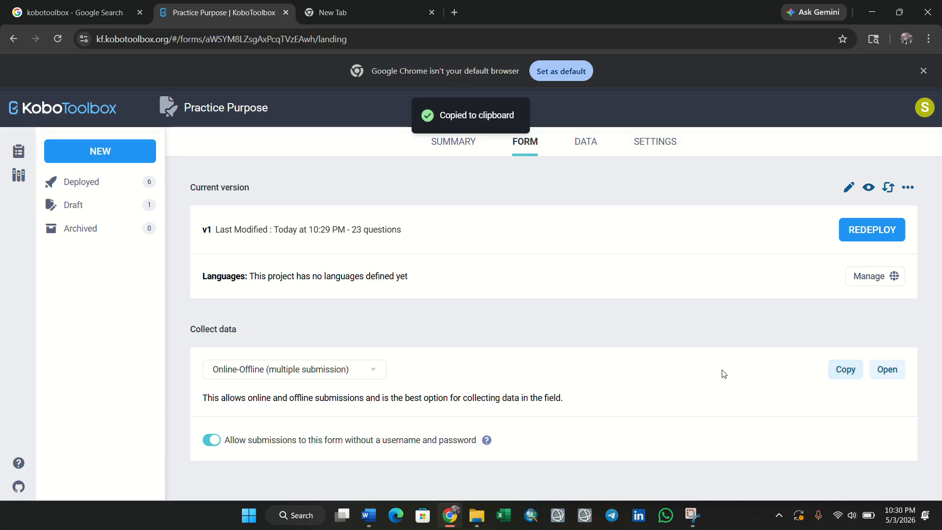
left_click(363, 16)
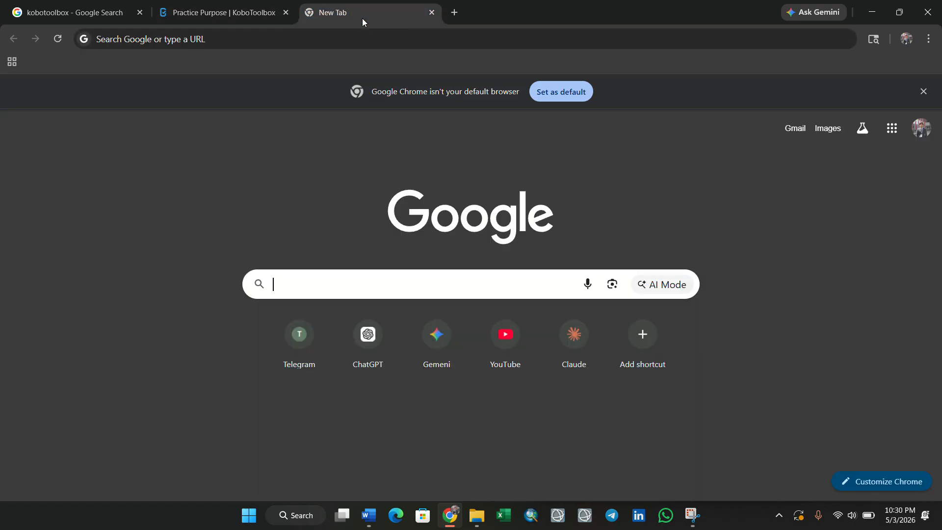
left_click(342, 285)
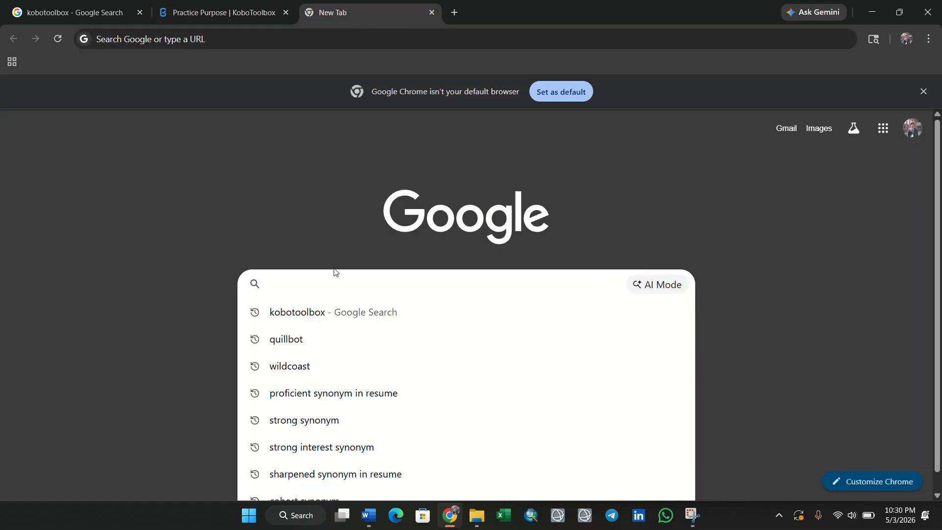
key("ctrl+v")
key("Return")
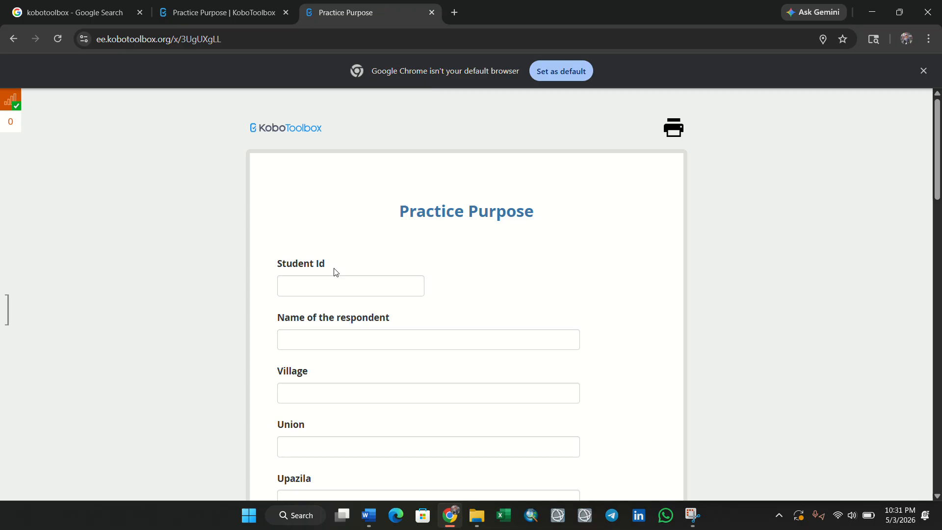
- Fill in the student ID and the respondent's name in the Practice Purpose web form
left_click(323, 260)
scroll(481, 277, "down", 1)
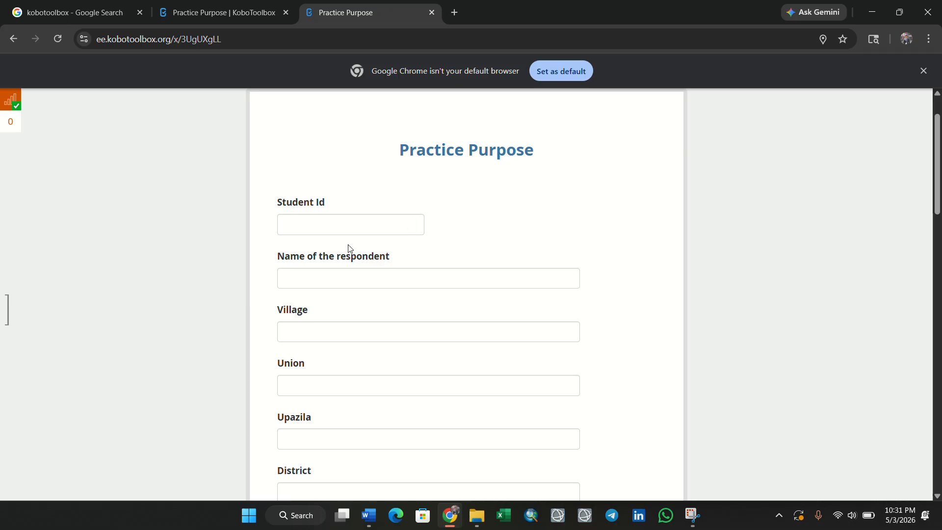
left_click(349, 232)
type("515515")
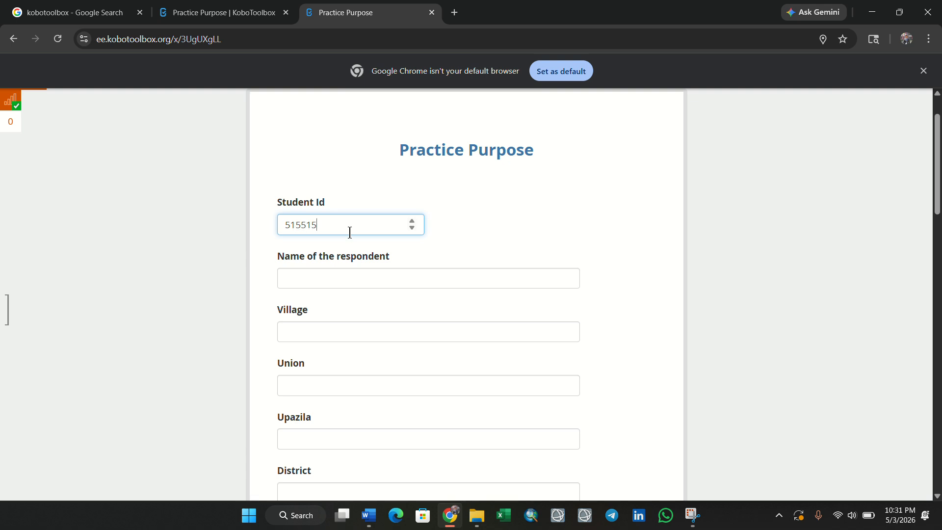
left_click(339, 275)
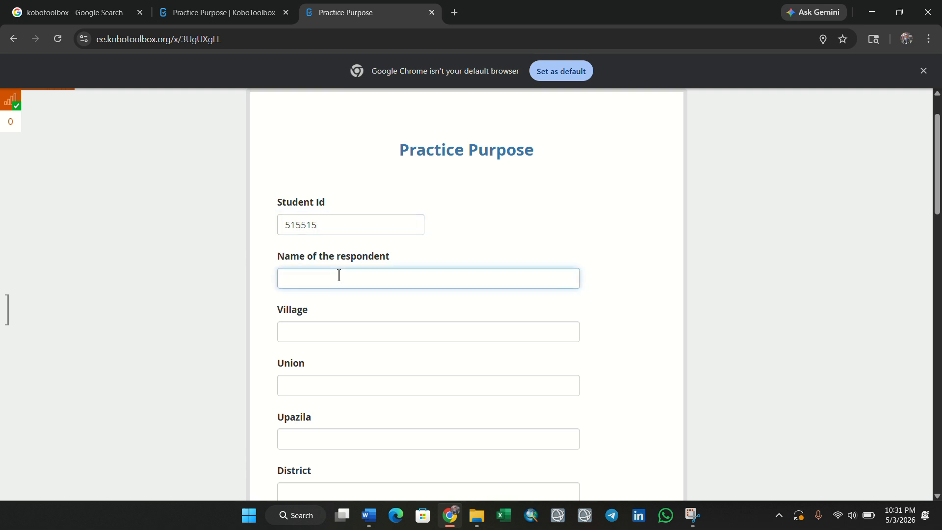
type("Rakin")
key("BackSpace")
type("b")
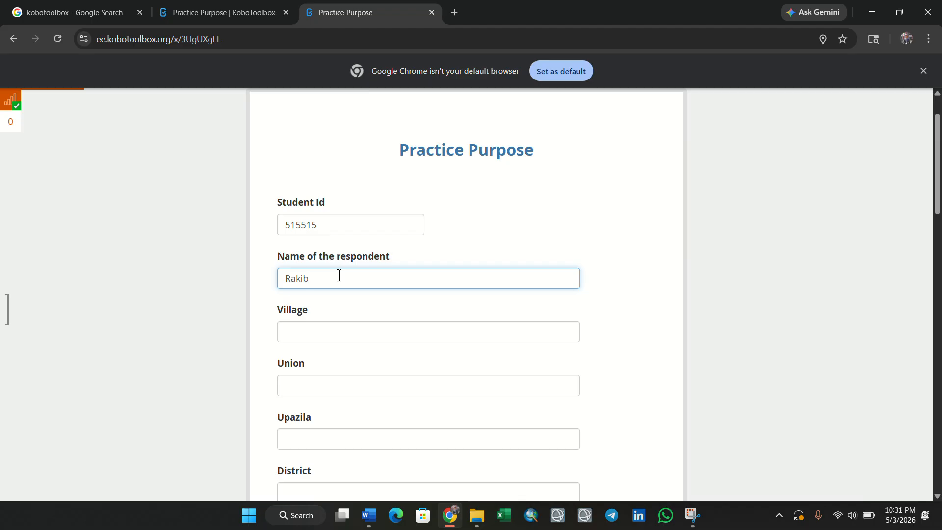
- Fill in the address questions with Village "dvv", Union "fdsv", Upazila "vdsv" and District "vvdds"
left_click(328, 331)
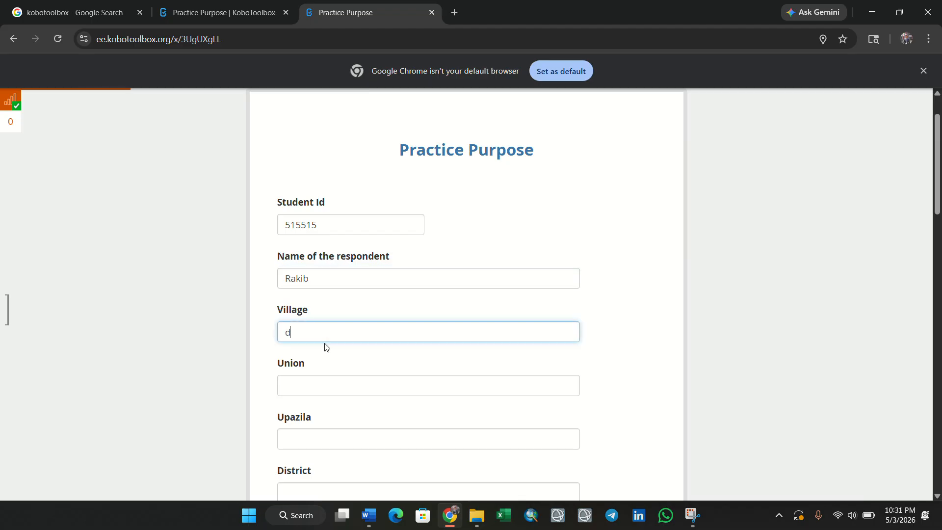
type("dvv")
left_click(356, 389)
type("fdsv")
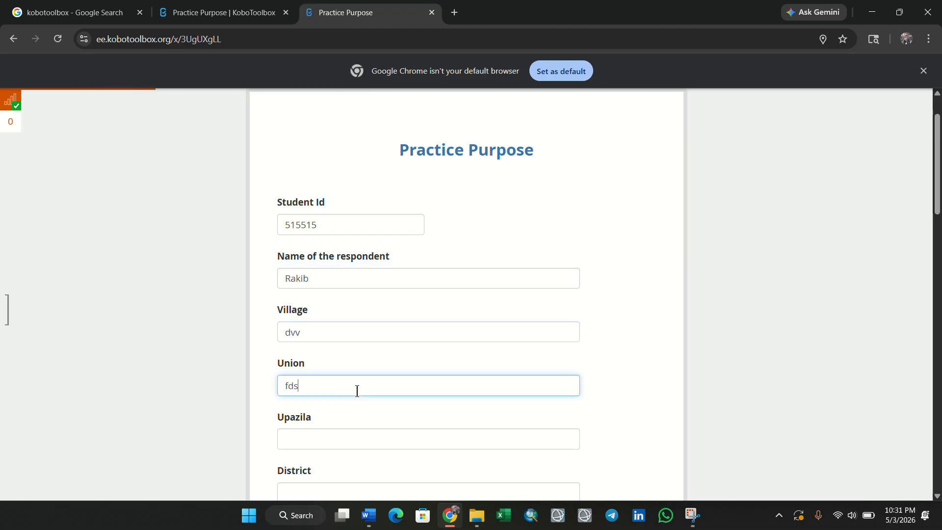
left_click(339, 443)
type("vdsv")
scroll(321, 378, "down", 2)
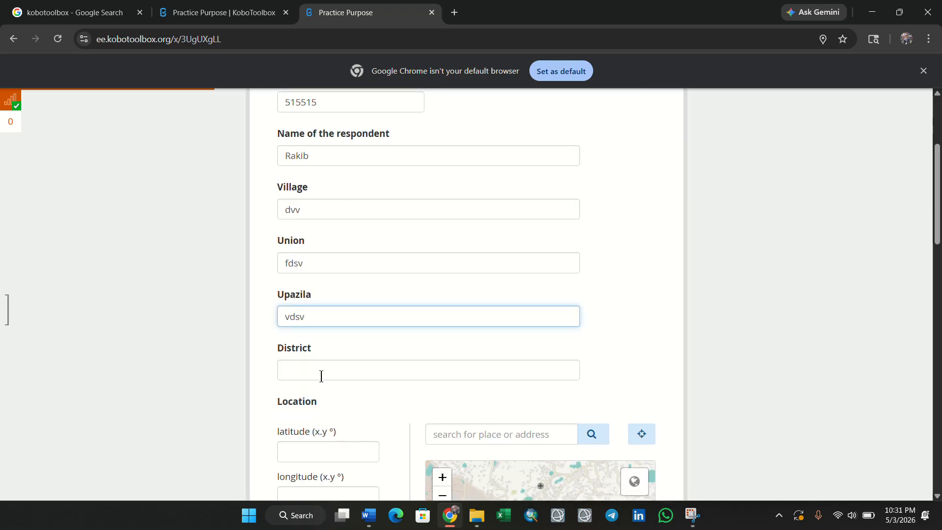
left_click(320, 370)
type("vvdds")
- Record the device's current position for Location and answer the river or coast proximity question with "1 – 2 km"
scroll(357, 374, "down", 2)
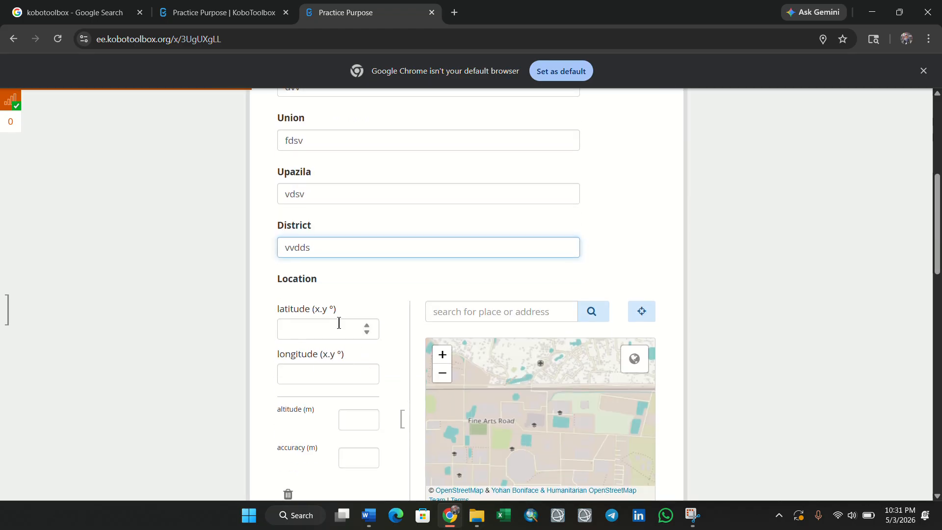
scroll(564, 363, "down", 2)
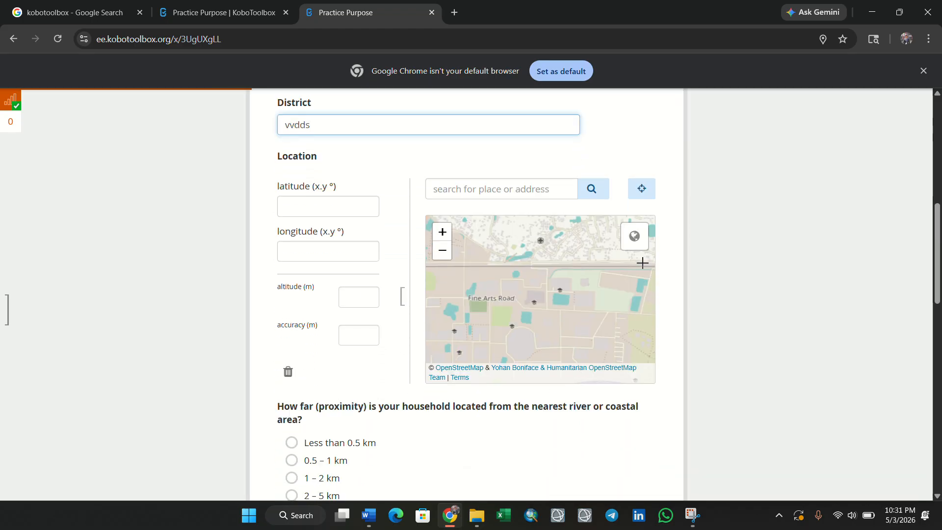
left_click(642, 191)
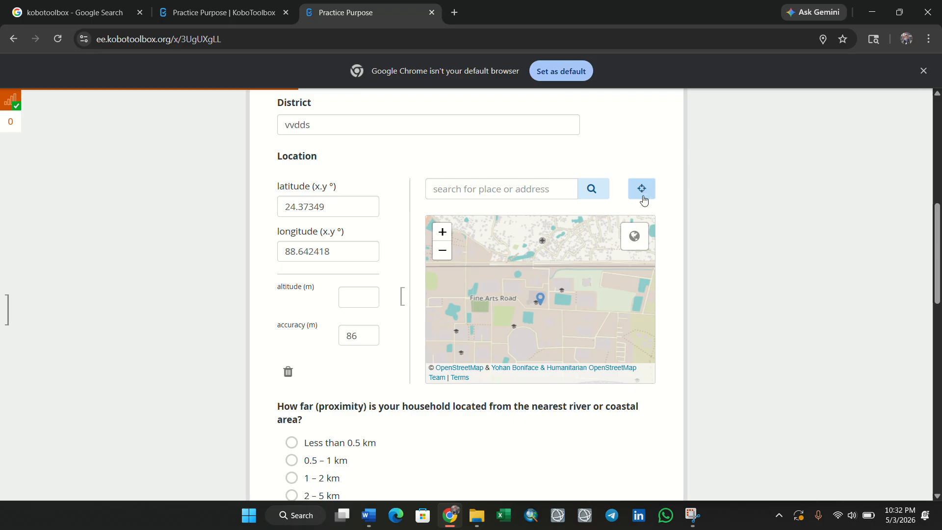
scroll(363, 397, "down", 2)
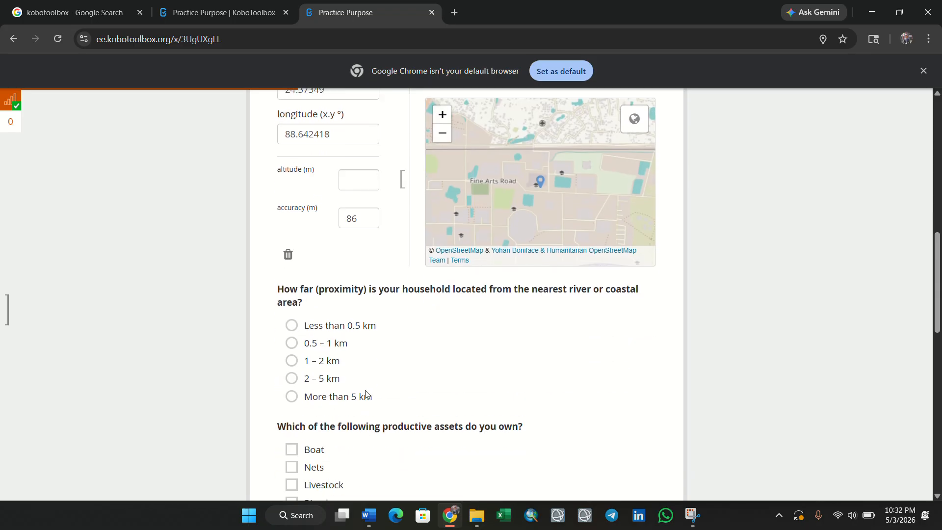
left_click(293, 336)
left_click(293, 356)
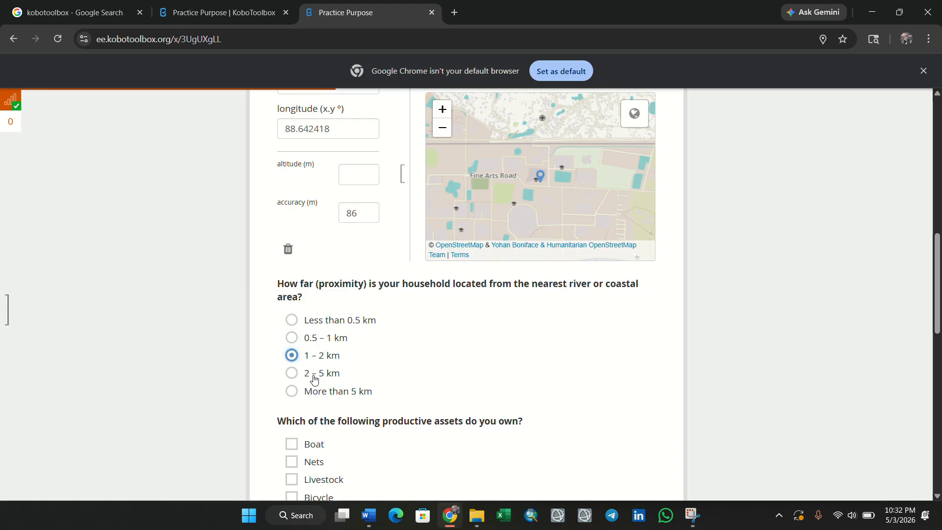
- Select Boat, Livestock, Bicycle, Mobile Phone and Other as productive assets owned, and specify the other asset as "TV"
scroll(337, 358, "down", 1)
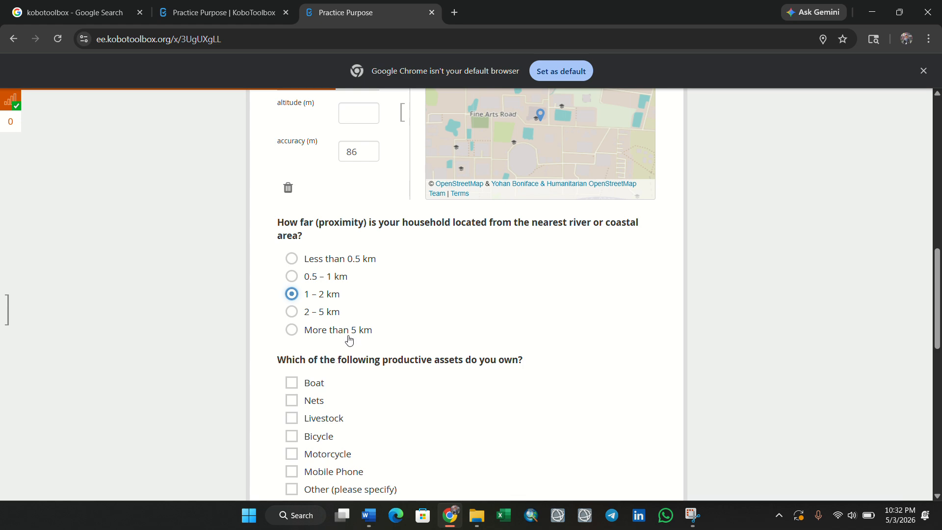
scroll(349, 338, "down", 4)
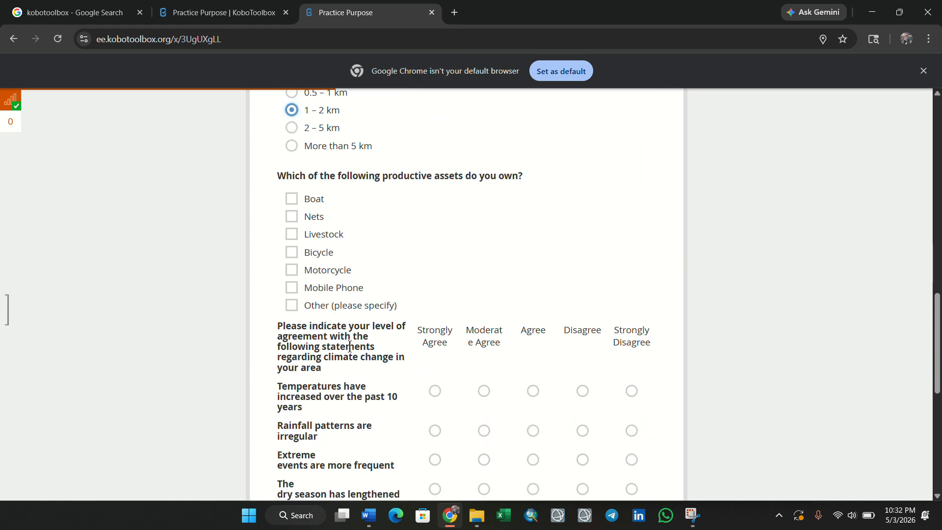
left_click(292, 200)
left_click(292, 232)
left_click(292, 253)
left_click(293, 289)
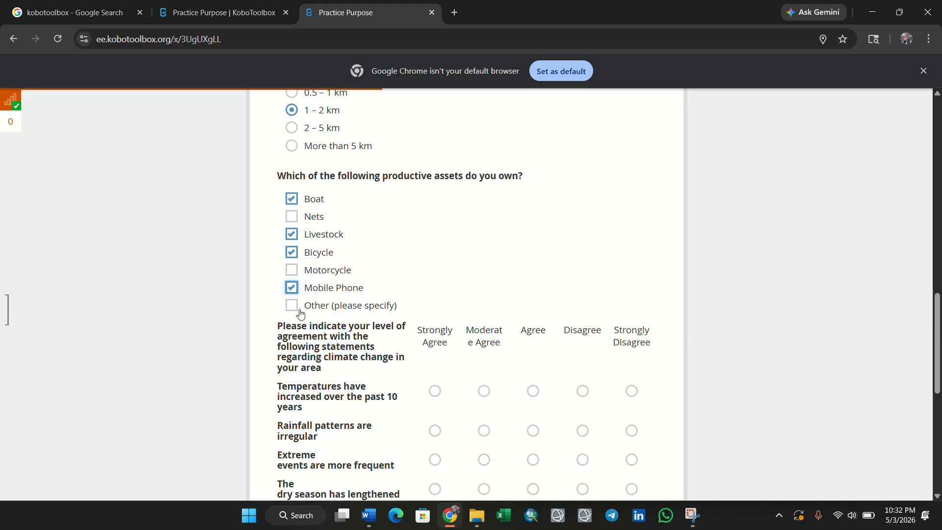
left_click(291, 306)
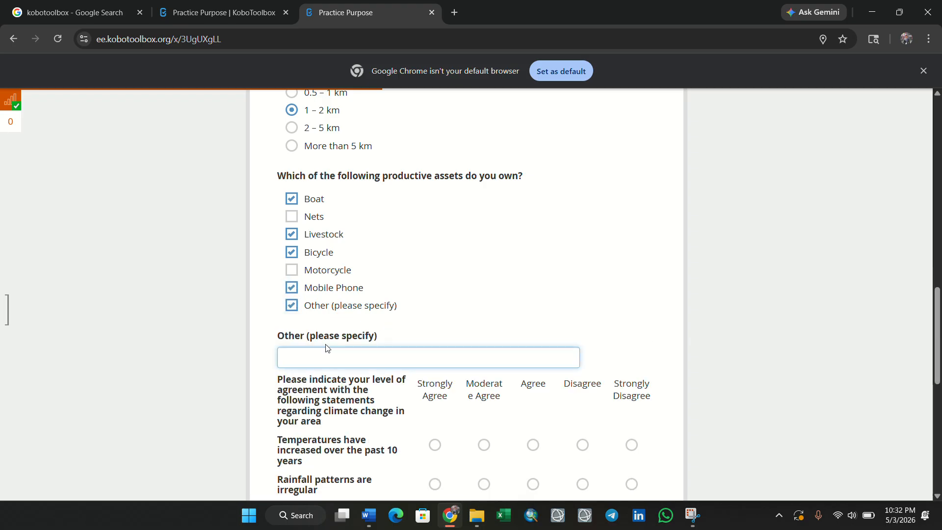
type("TV")
- Rate the climate change statements: temperatures Moderate Agree, rainfall Strongly Agree, extreme events Agree, dry season Moderate Agree, monsoon intensity Disagree
scroll(425, 470, "down", 3)
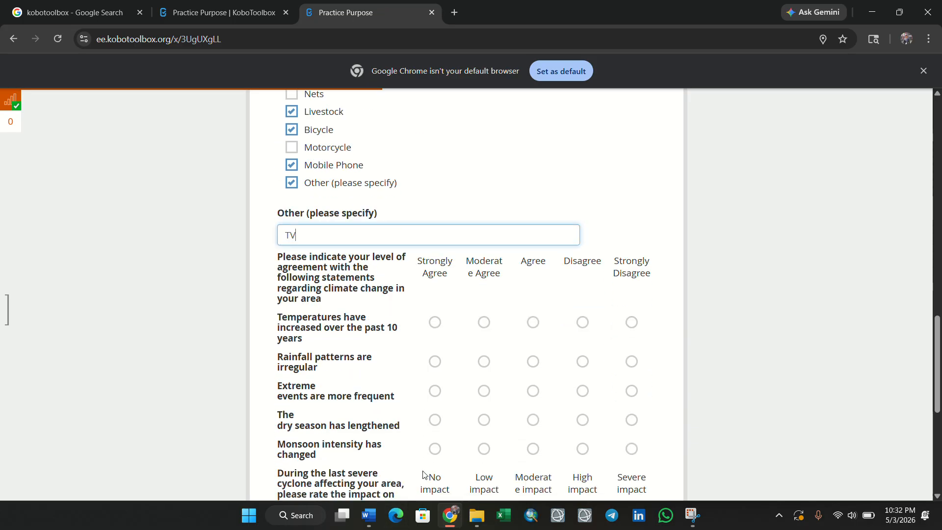
left_click(486, 325)
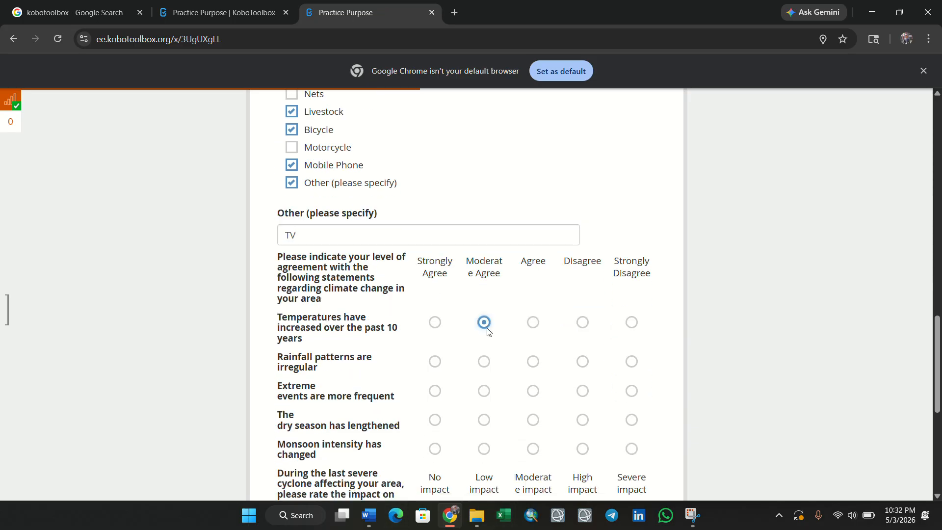
left_click(435, 364)
left_click(533, 392)
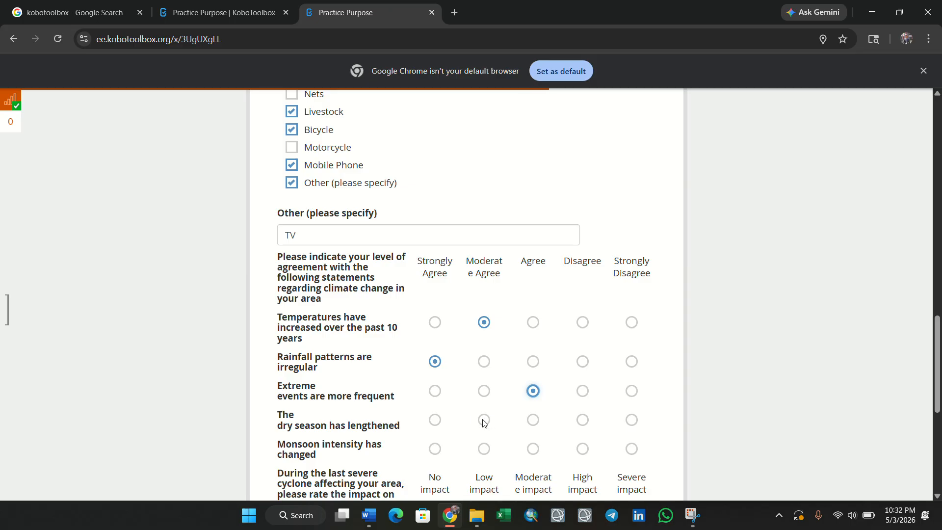
left_click(483, 420)
left_click(583, 449)
- Rate the cyclone impacts: housing damage Low, crop loss Moderate, income disruption Low, drinking water contamination Moderate, educational disruption High
scroll(584, 431, "down", 5)
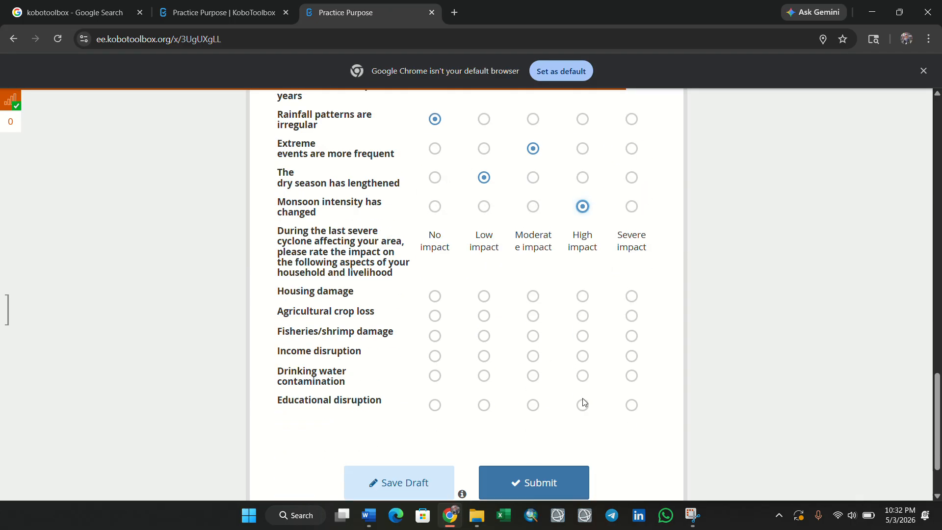
left_click(484, 293)
left_click(532, 313)
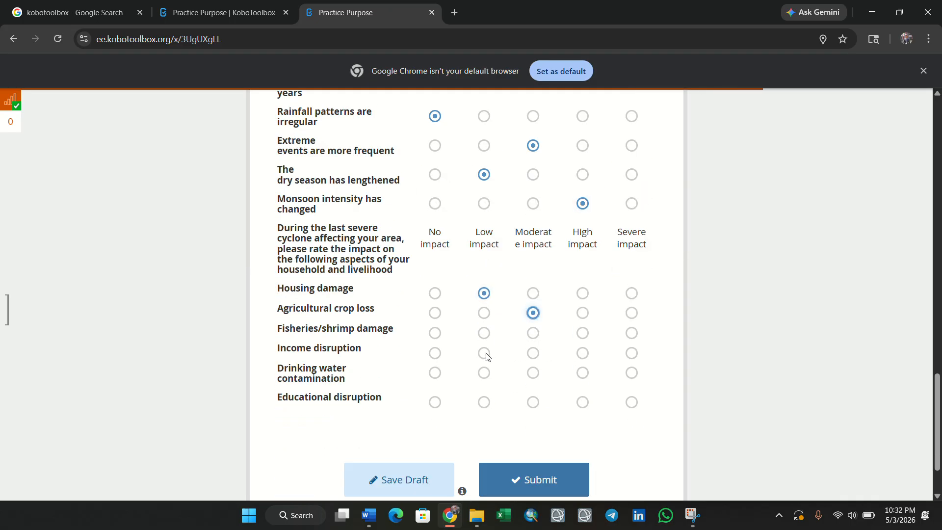
left_click(483, 352)
left_click(533, 372)
left_click(582, 402)
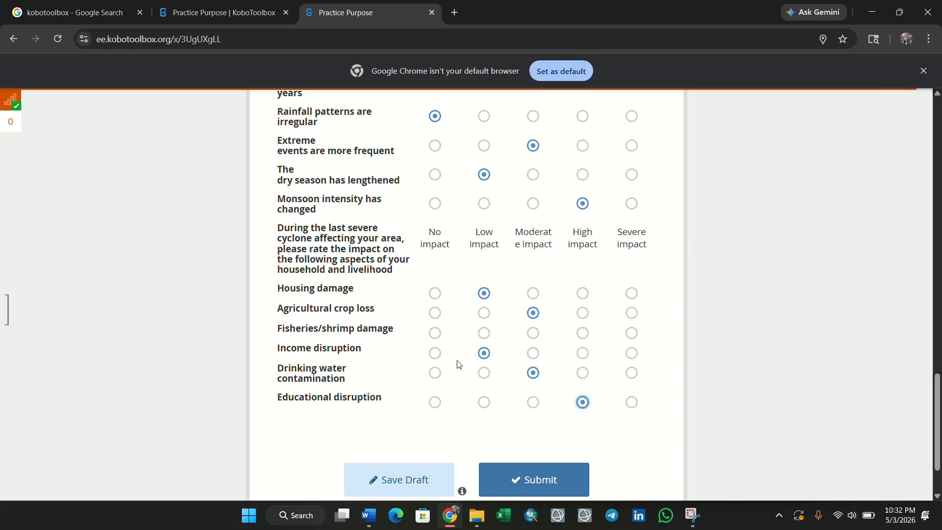
- Review the completed response and save it as a draft record named "Practice Purpose - 1"
scroll(373, 343, "up", 5)
scroll(369, 332, "up", 9)
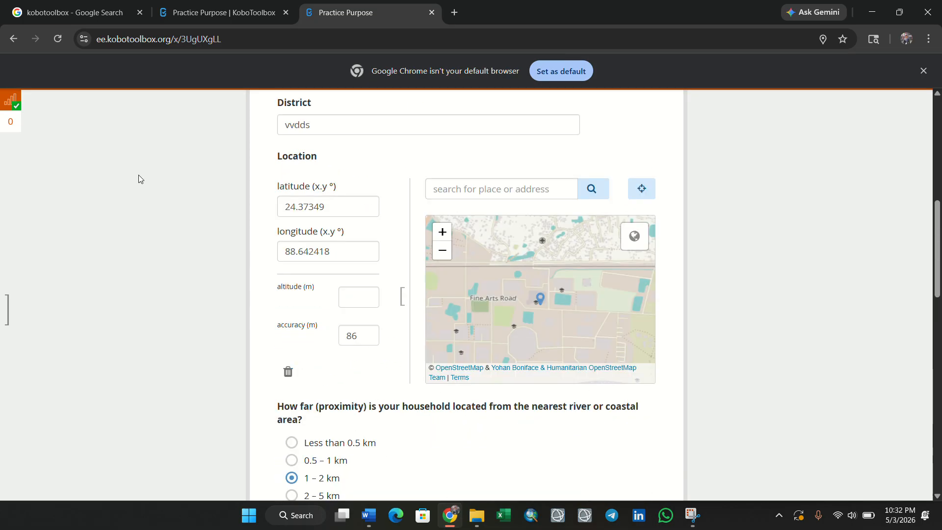
scroll(683, 280, "down", 17)
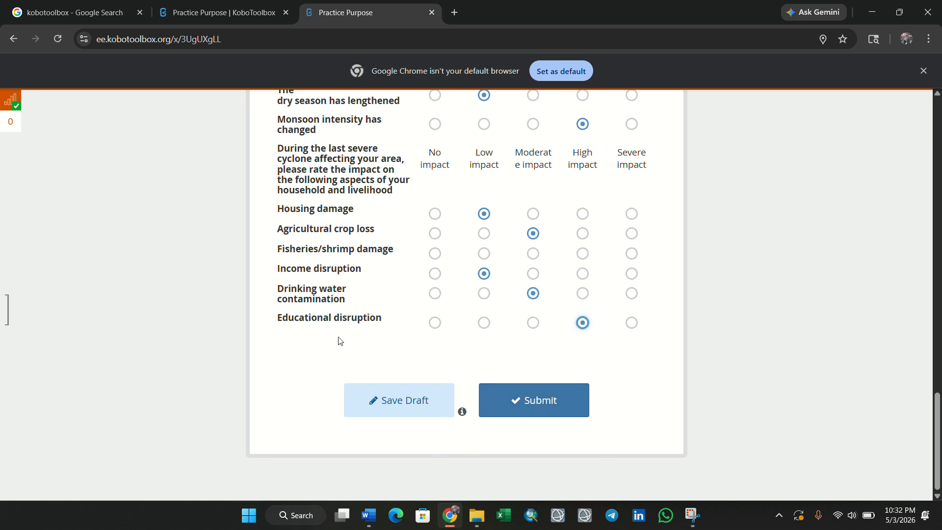
left_click(391, 397)
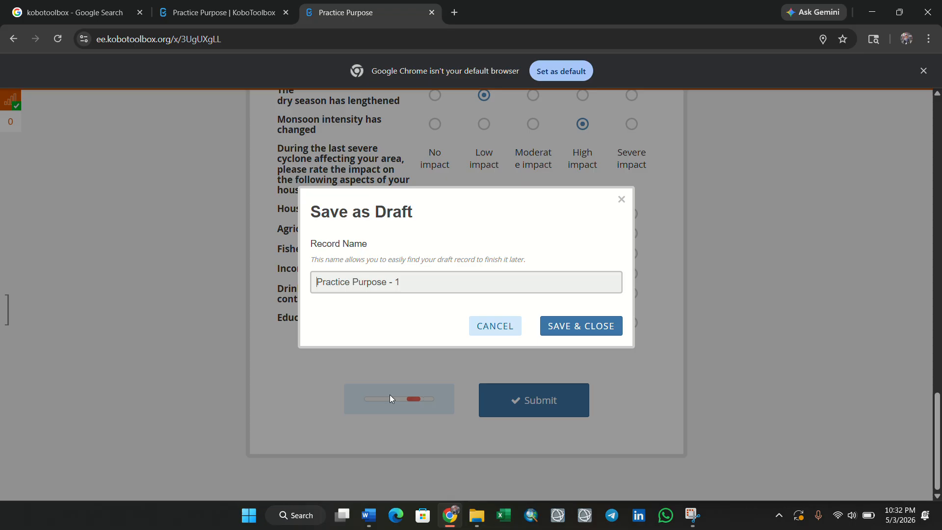
left_click(555, 328)
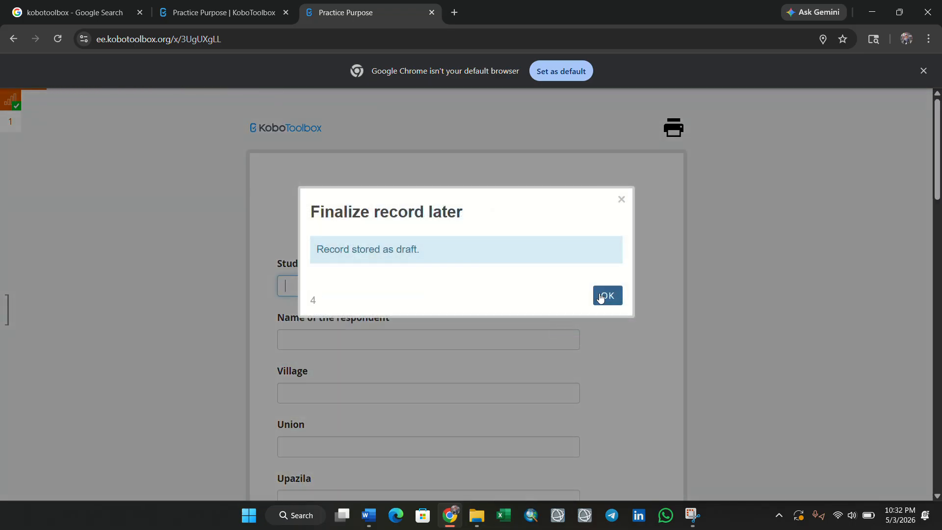
left_click(605, 295)
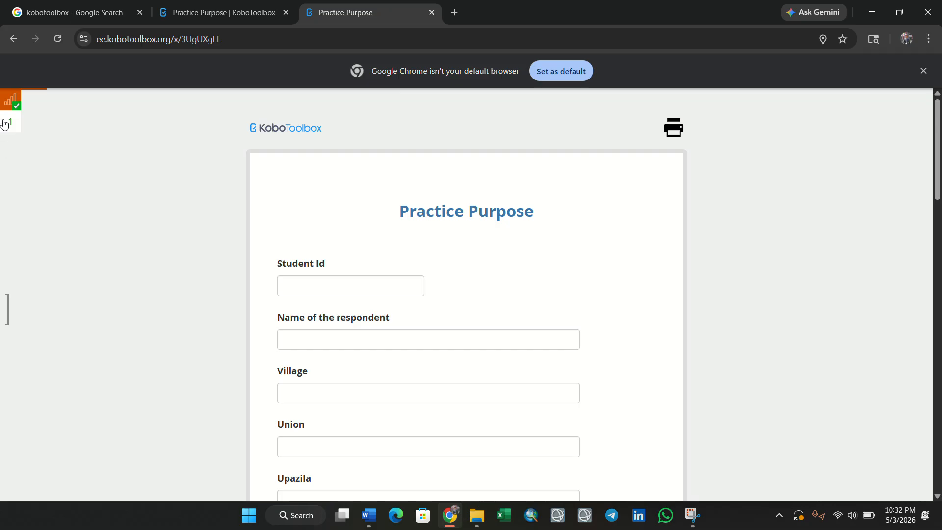
- Look over the queue of stored records and read the information on the form's offline use
left_click(12, 123)
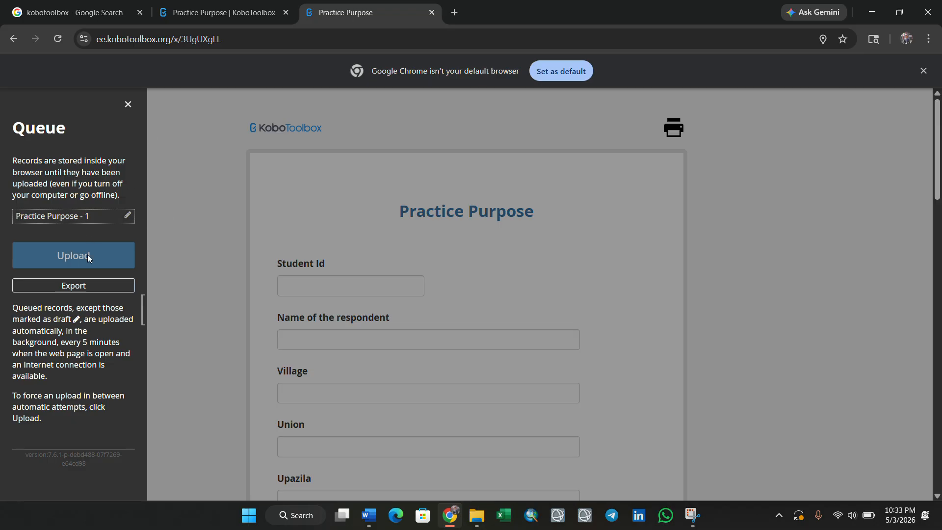
left_click(120, 101)
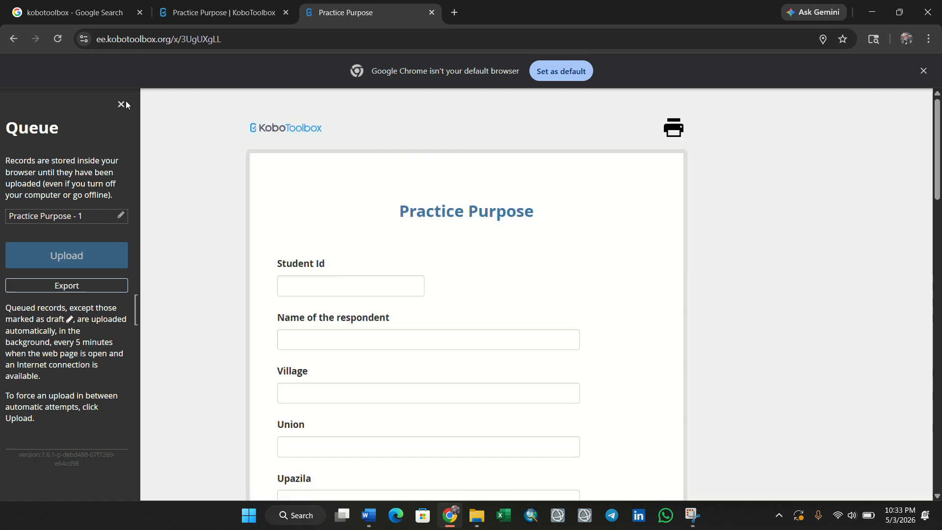
left_click(10, 104)
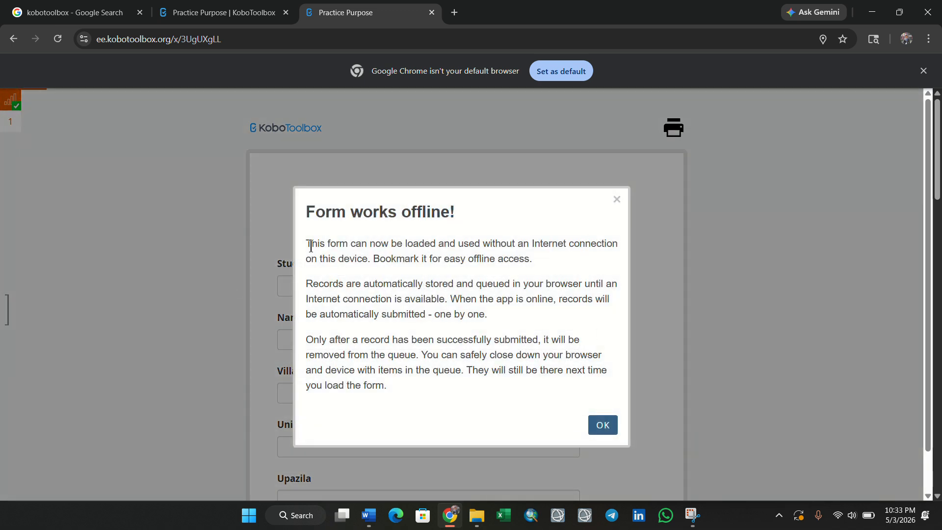
left_click(596, 425)
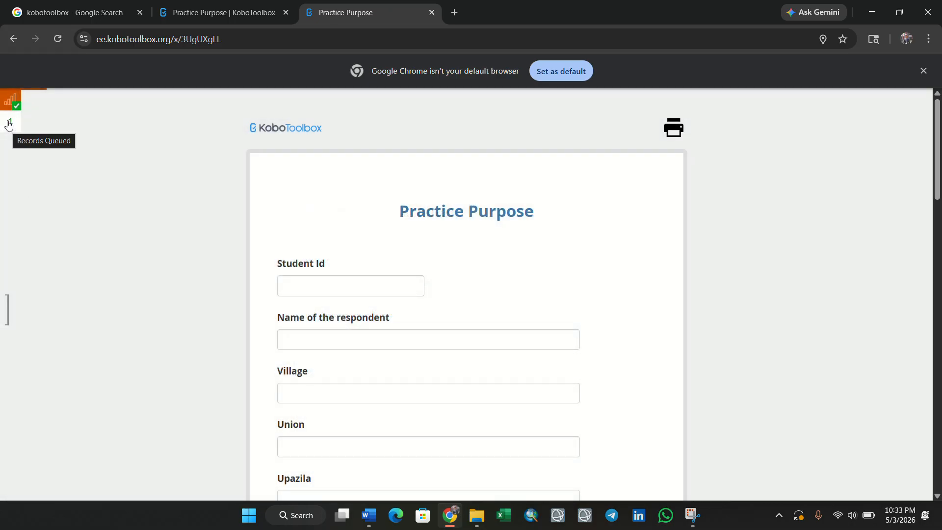
- Export the unsubmitted records from the queue as a ZIP file and dismiss the export message
left_click(9, 123)
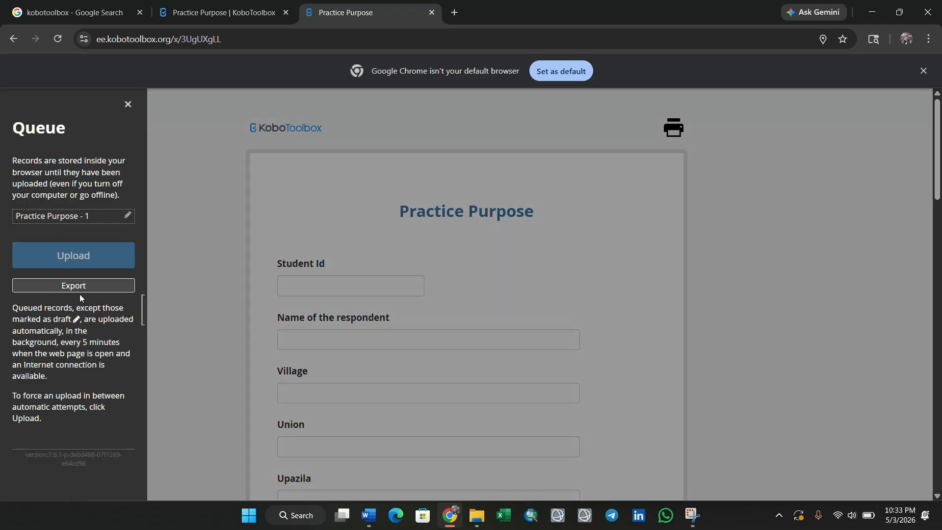
scroll(79, 273, "down", 2)
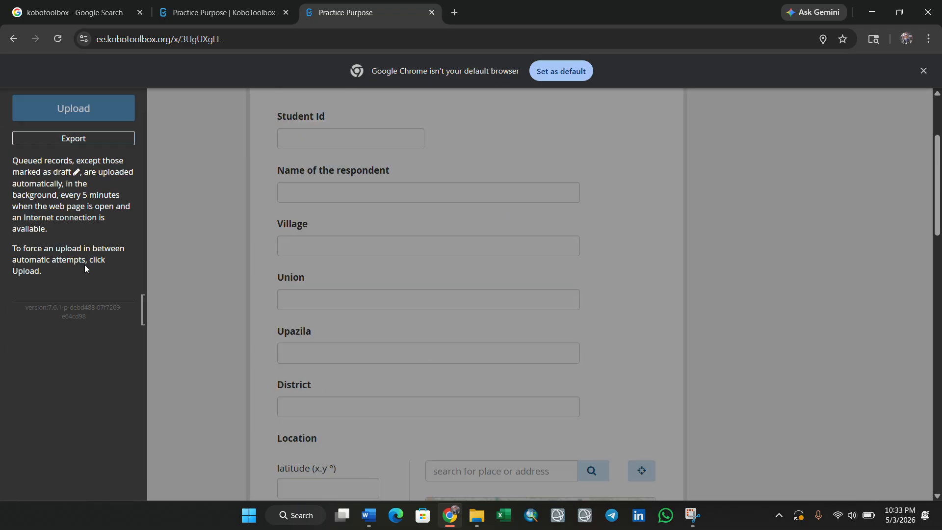
scroll(84, 265, "up", 3)
left_click(78, 290)
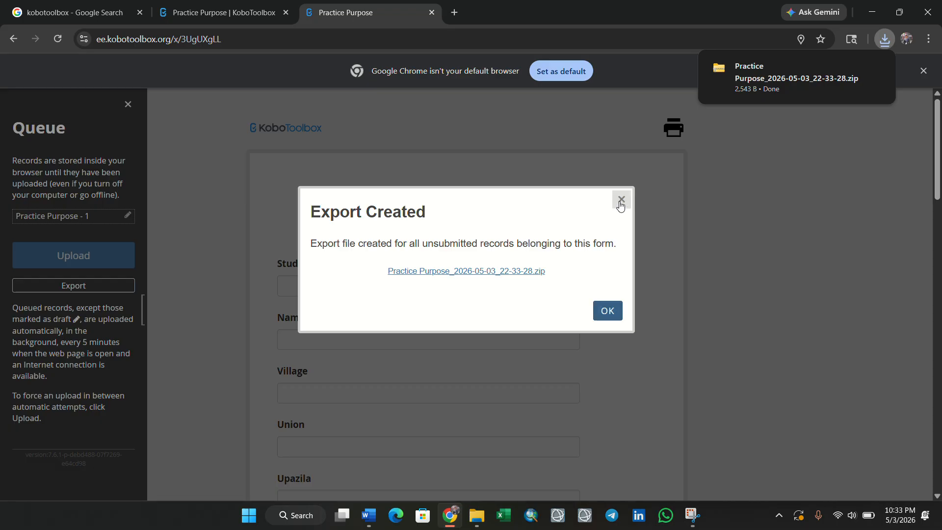
left_click(595, 316)
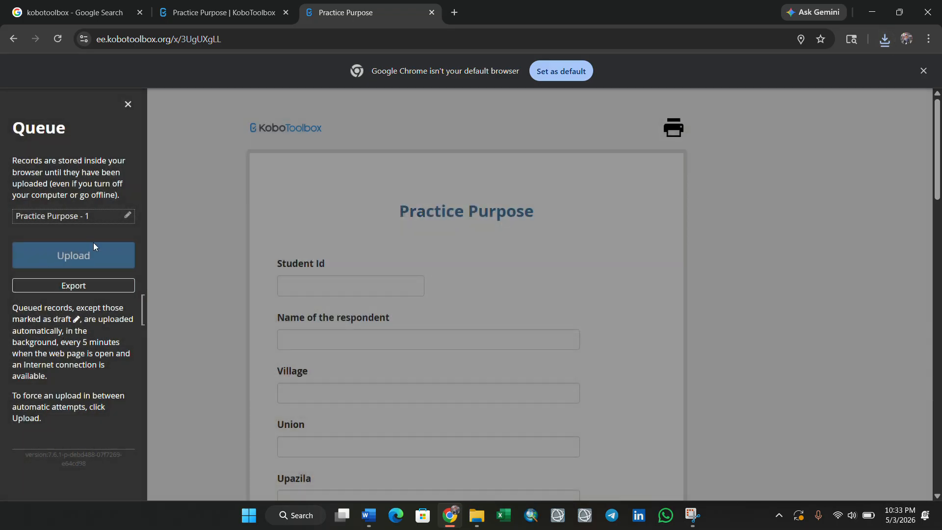
- Load the draft record "Practice Purpose - 1" from the queue and submit the response
left_click(121, 216)
scroll(392, 348, "down", 6)
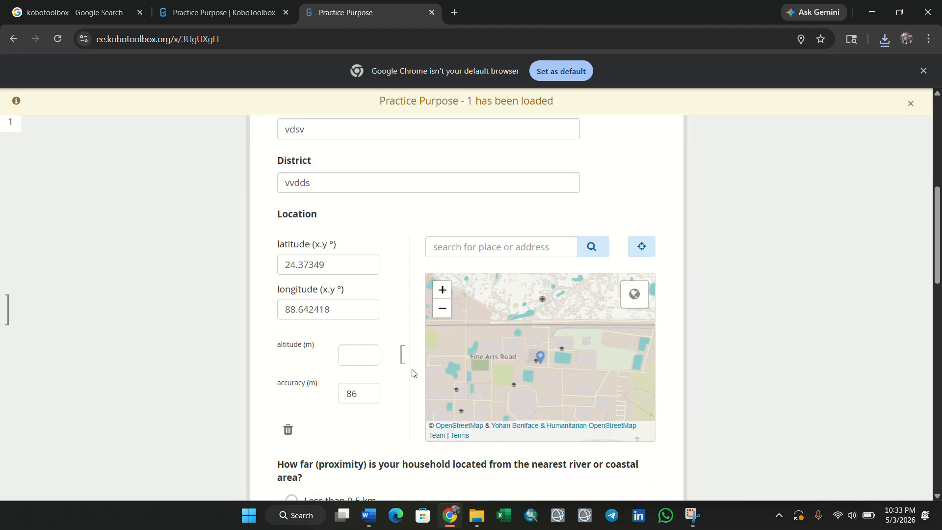
scroll(412, 373, "down", 15)
left_click(505, 399)
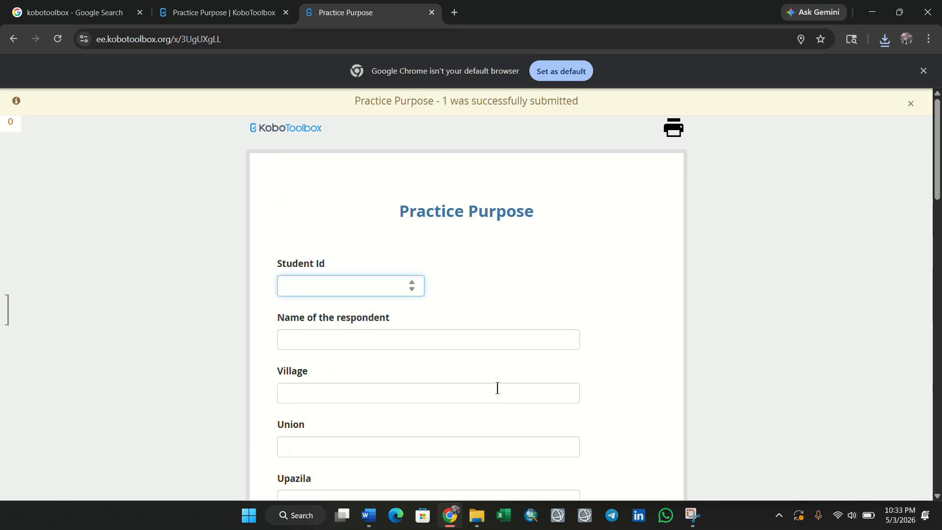
- Return to the Practice Purpose project in KoboToolbox and examine the submitted response across the columns of its data table
left_click(251, 11)
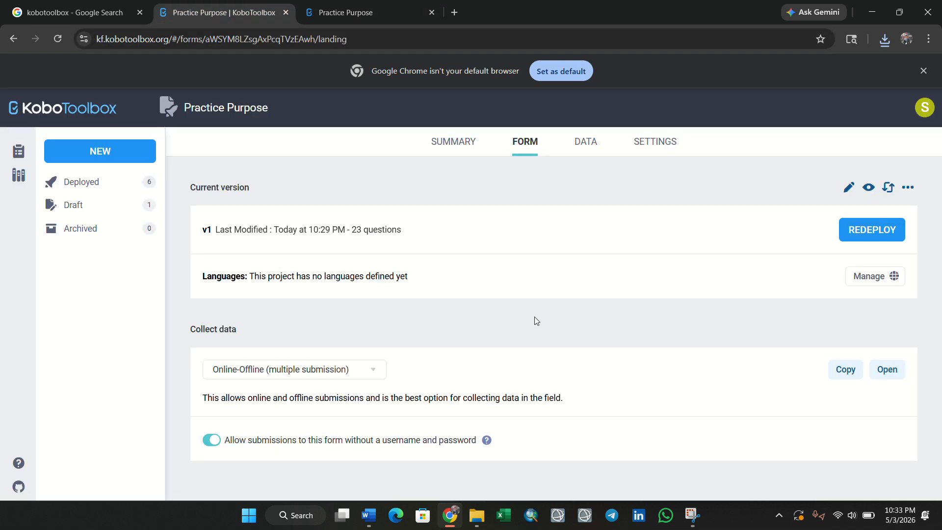
left_click(580, 143)
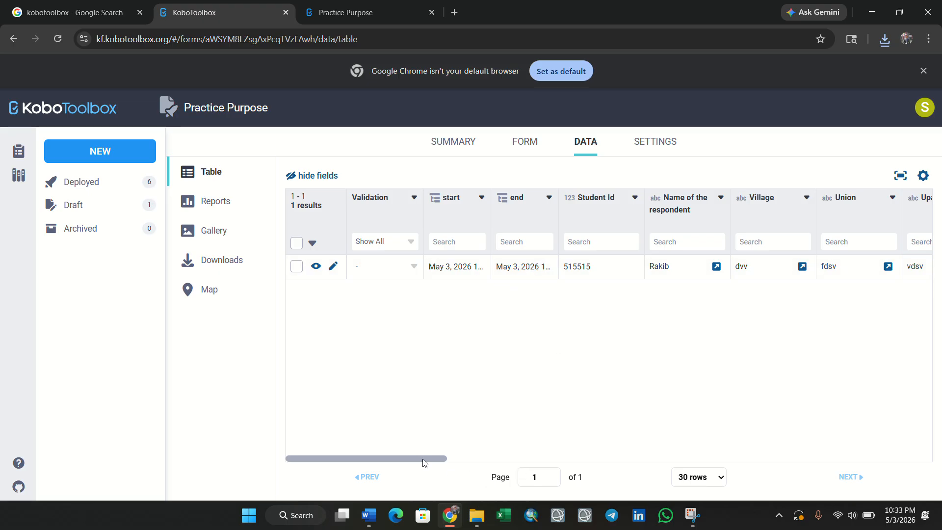
left_click_drag(424, 460, 488, 486)
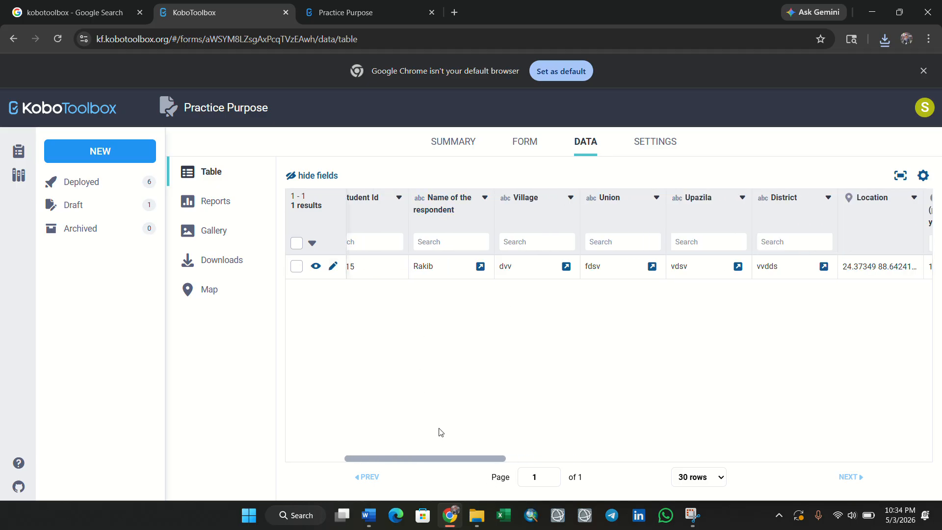
left_click_drag(453, 463, 505, 453)
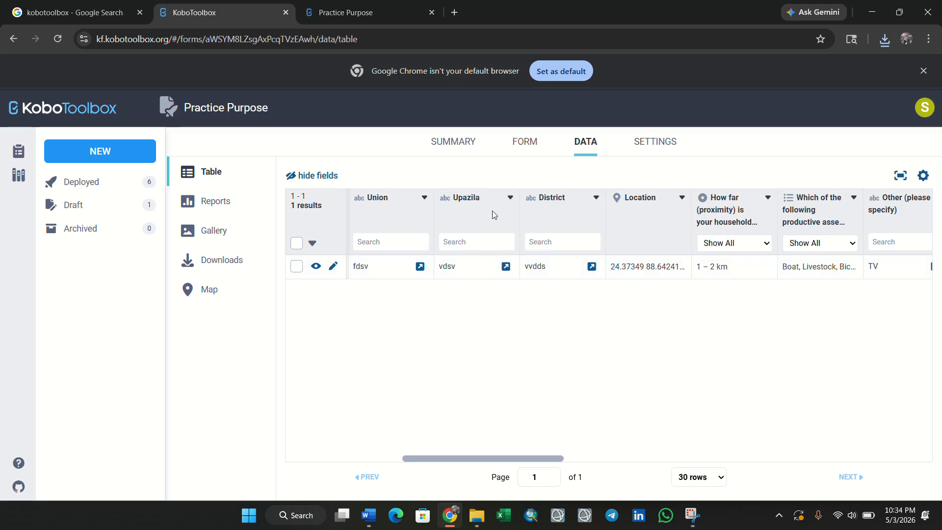
left_click_drag(526, 459, 574, 450)
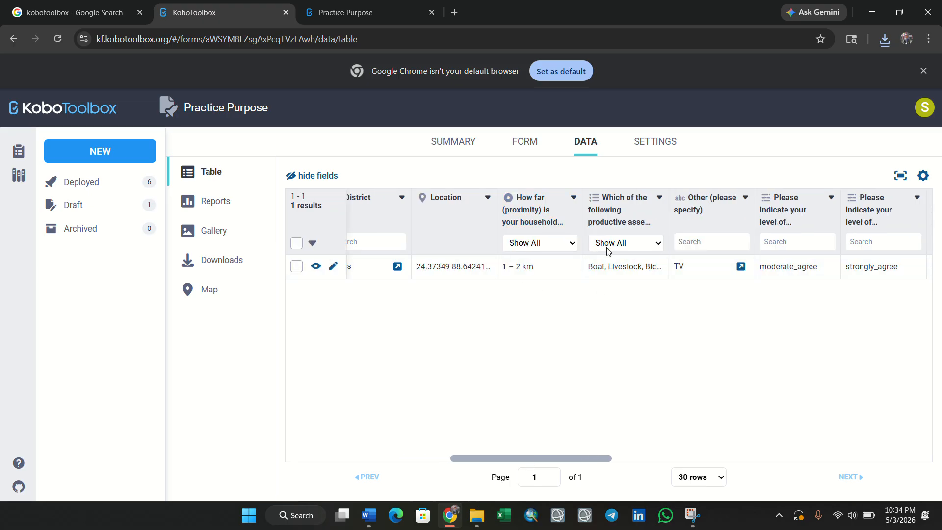
left_click_drag(578, 464, 107, 388)
left_click_drag(540, 458, 371, 480)
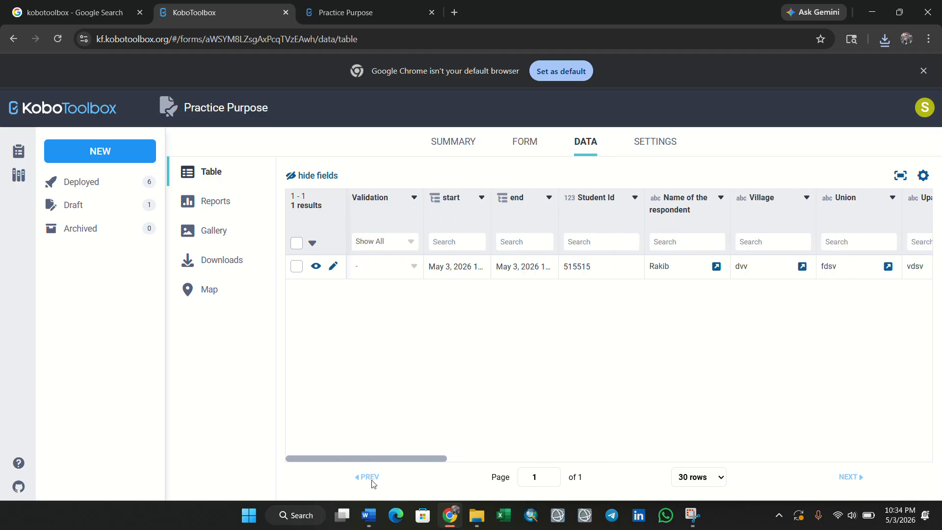
- Open the project's data downloads and review the available export types, keeping XLS selected
left_click(210, 262)
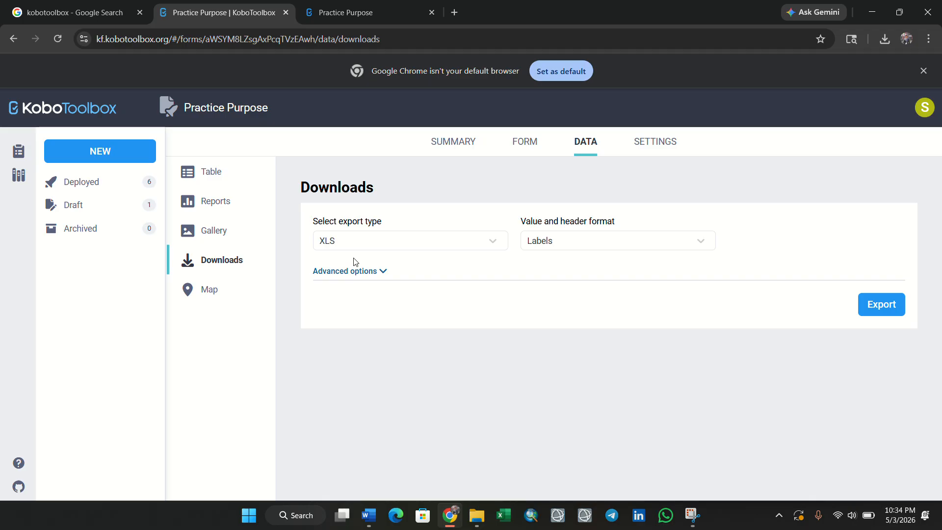
left_click(475, 243)
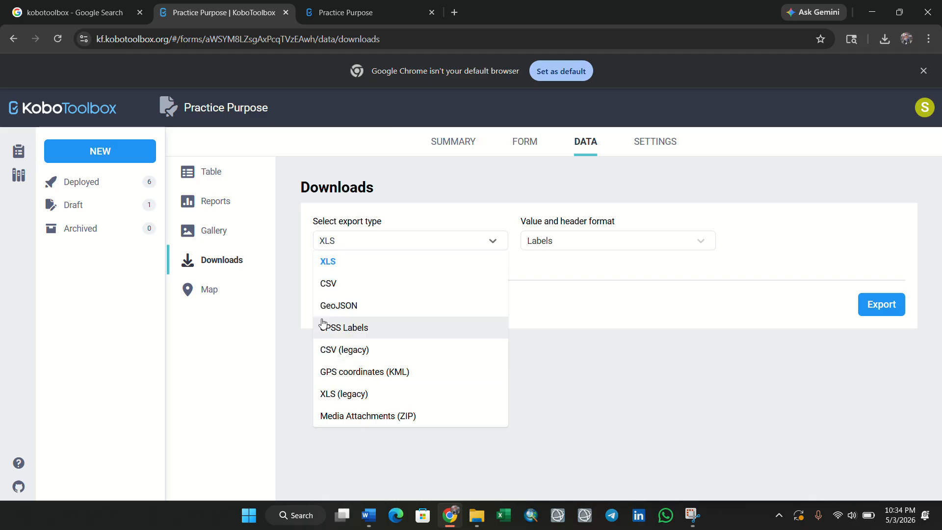
left_click(326, 270)
left_click(393, 248)
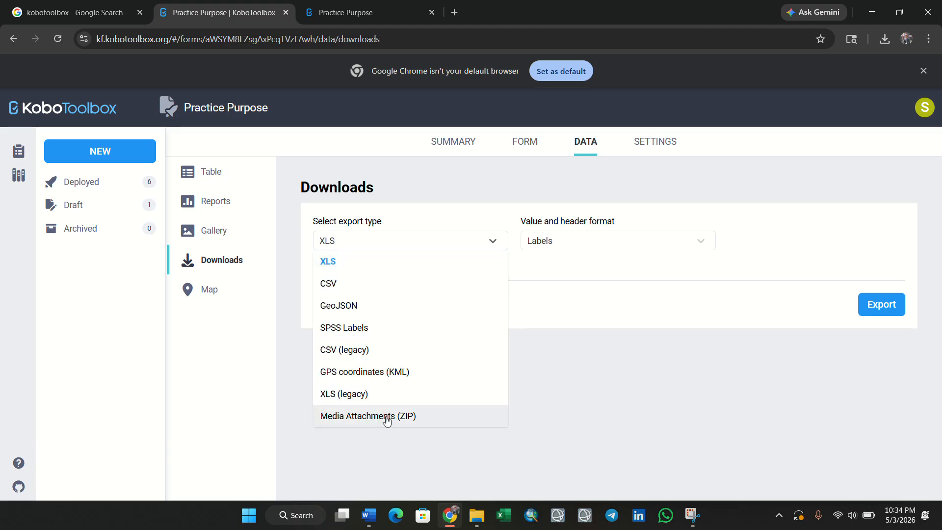
left_click(490, 240)
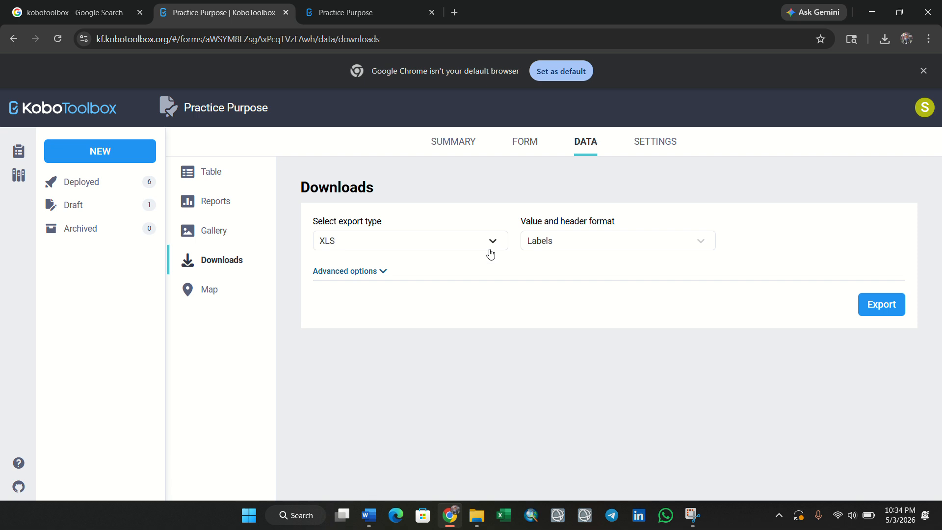
- Expand the advanced export options, enable selecting the questions to be exported, and exclude the start and end fields
left_click(379, 271)
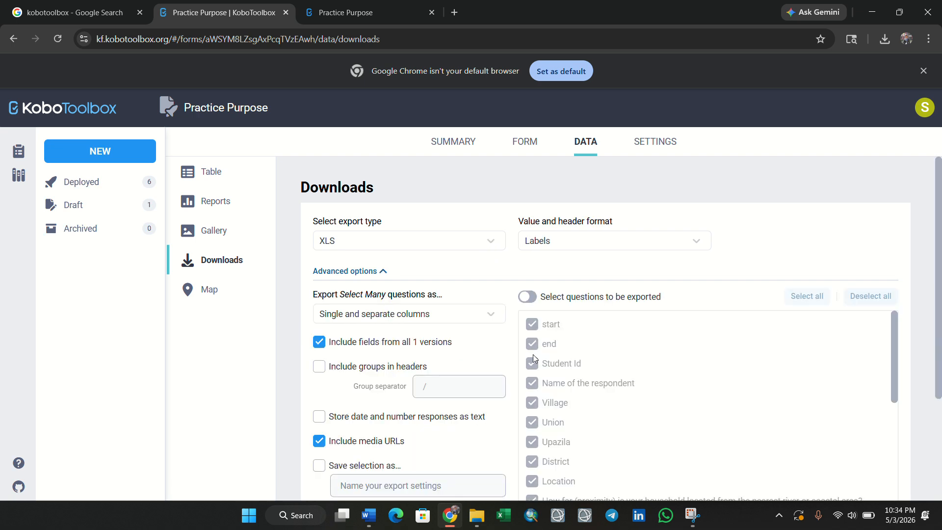
left_click(532, 298)
scroll(542, 328, "down", 1)
scroll(545, 333, "up", 1)
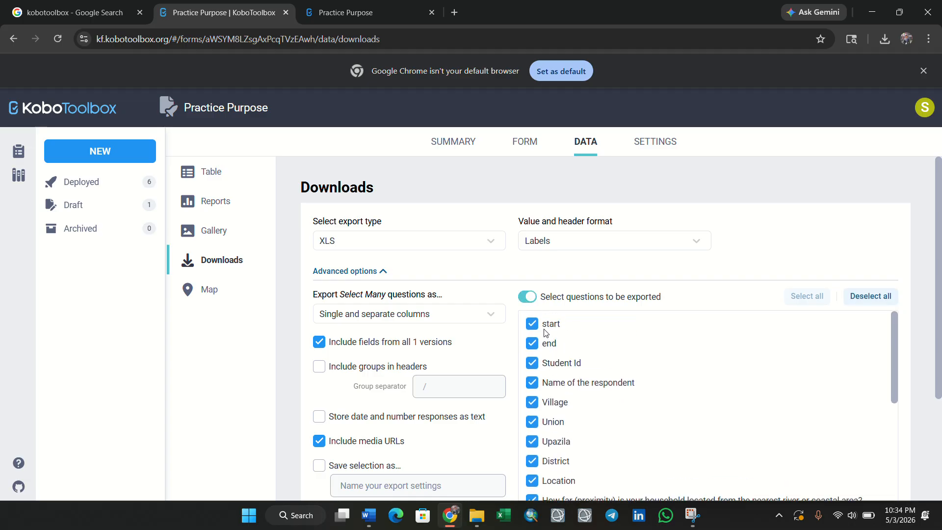
left_click(531, 324)
left_click(532, 344)
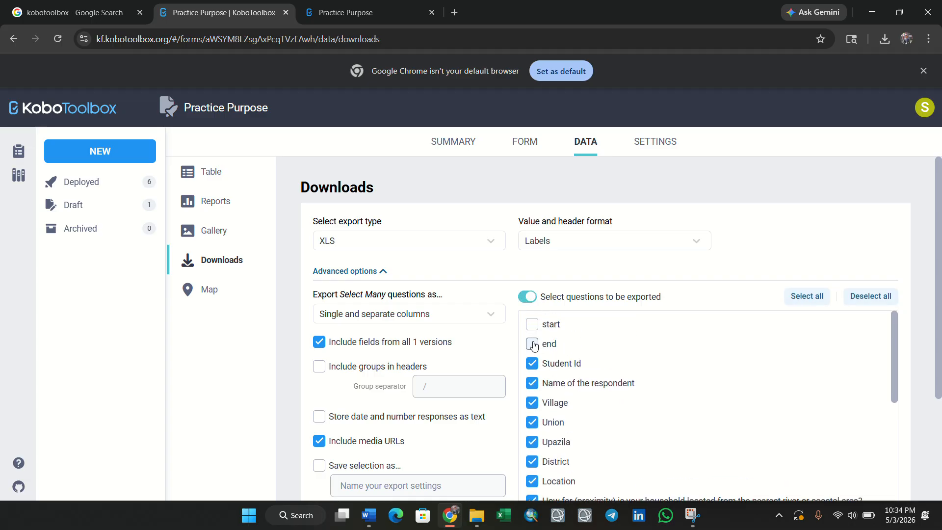
- Exclude the _id, _submission_time, _validation_status, _notes, _status, _submitted_by and _tags fields from the export
scroll(534, 346, "down", 10)
left_click(533, 352)
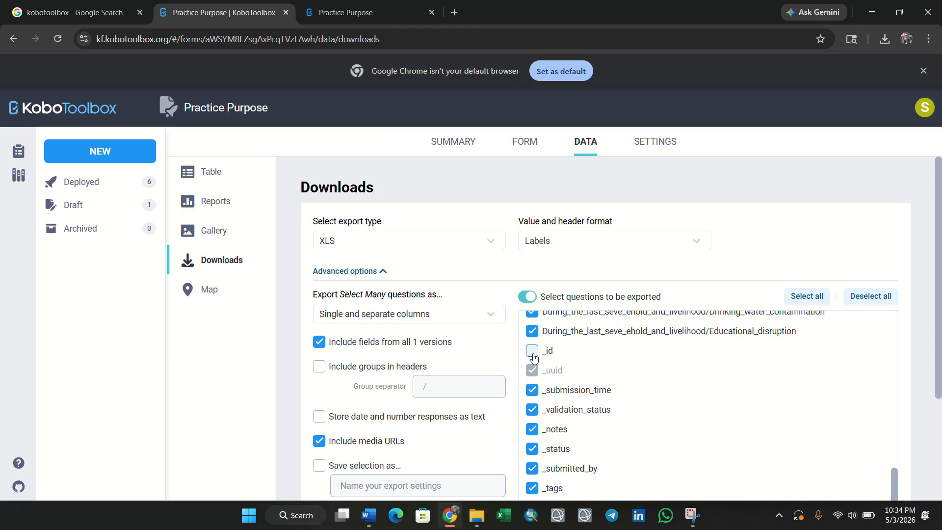
left_click(532, 390)
left_click(533, 410)
left_click(532, 429)
left_click(533, 449)
left_click(532, 469)
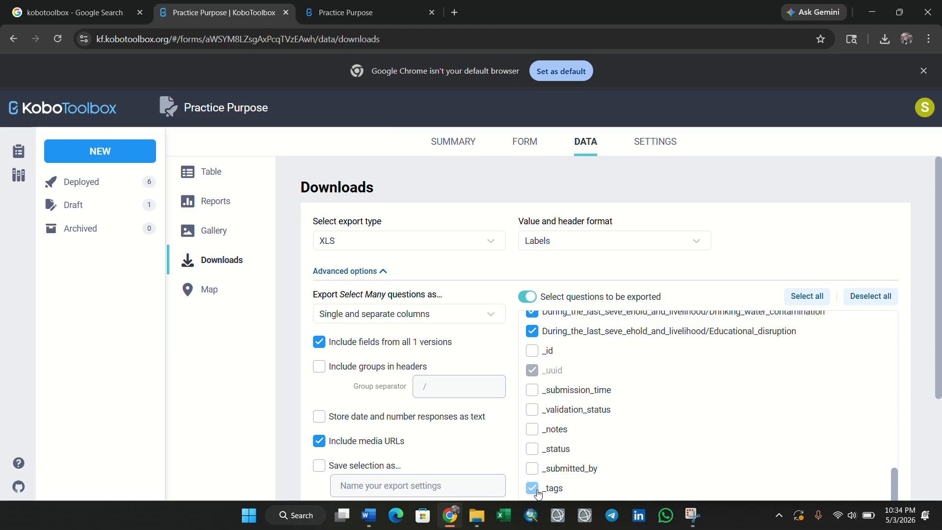
left_click(538, 492)
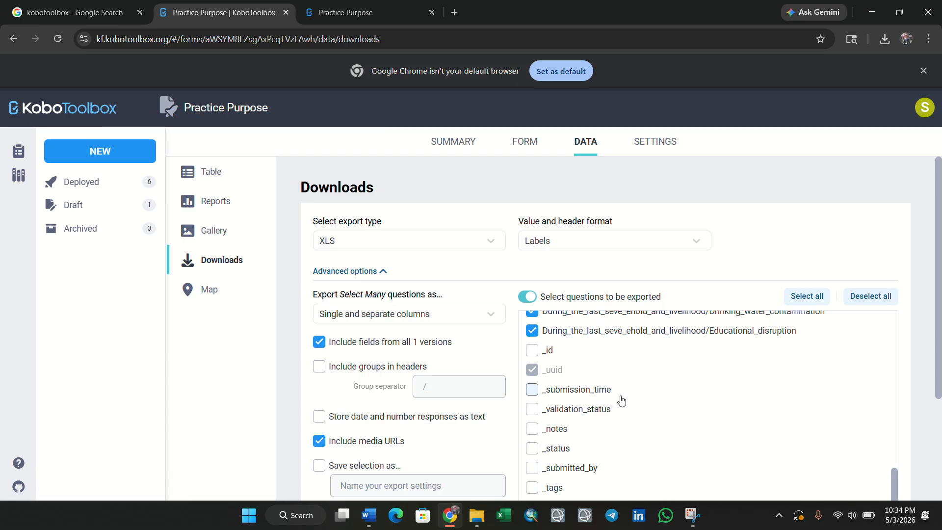
- Exclude the remaining metadata fields _index, __version__ and meta/rootUuid from the export
scroll(622, 401, "up", 15)
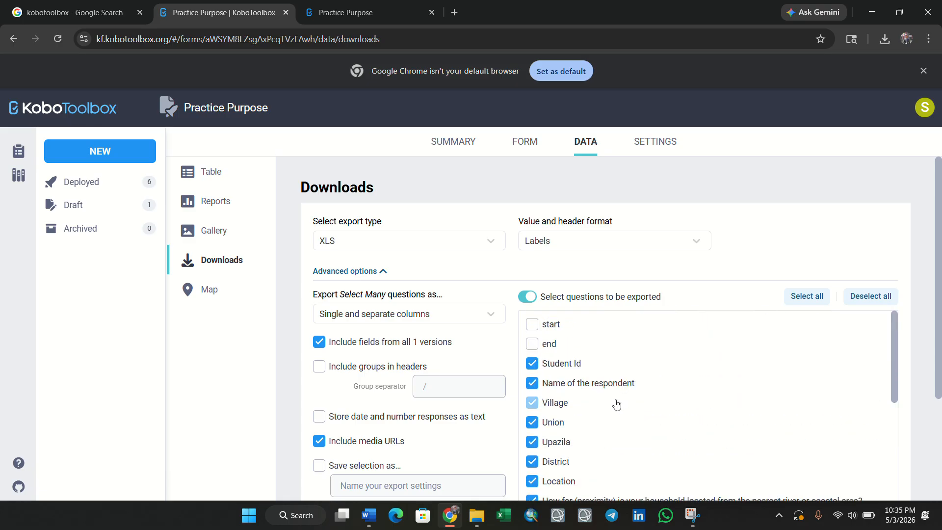
scroll(617, 404, "down", 15)
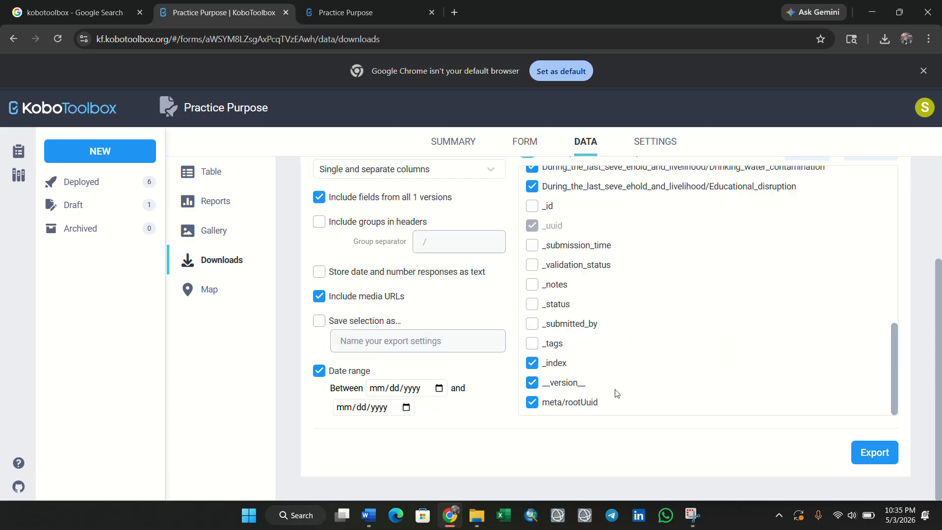
left_click(532, 363)
left_click(533, 384)
left_click(532, 403)
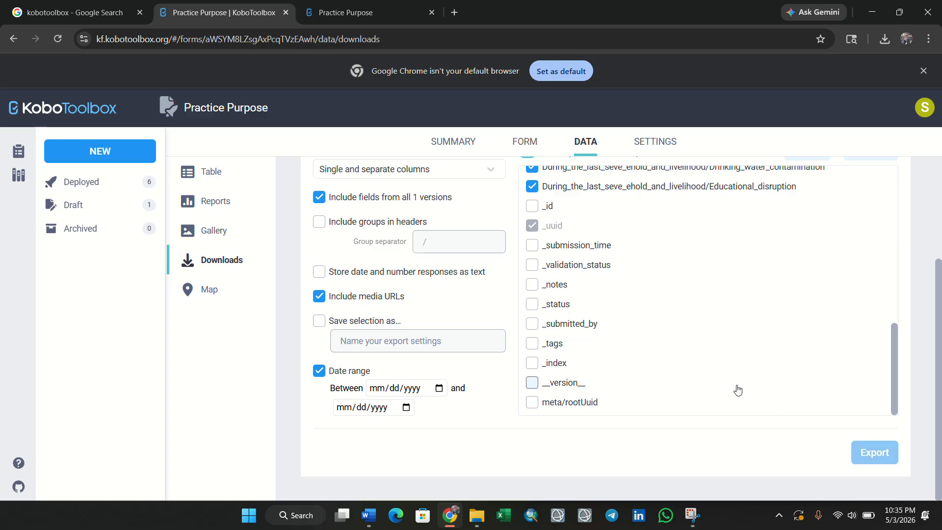
- Export the selected questions as XLS with labels and download the generated file from the exports list
scroll(738, 390, "up", 15)
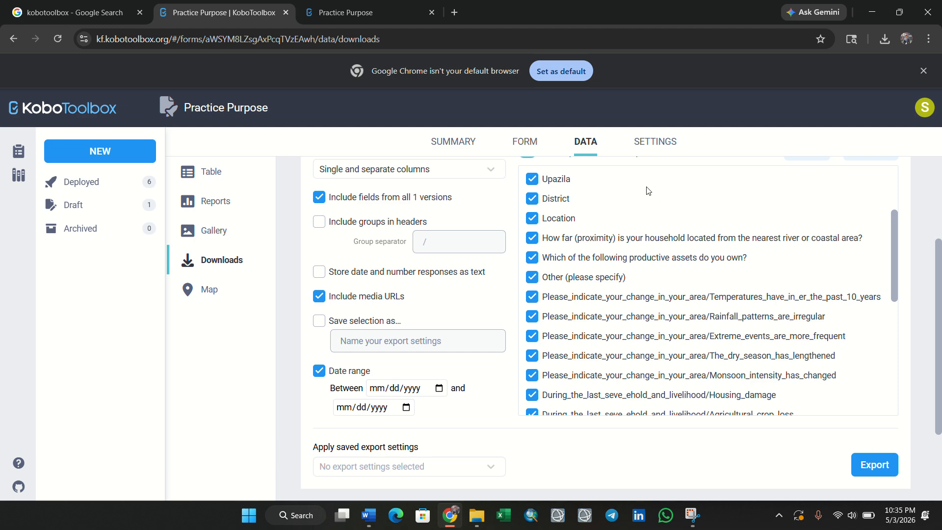
scroll(455, 196, "up", 3)
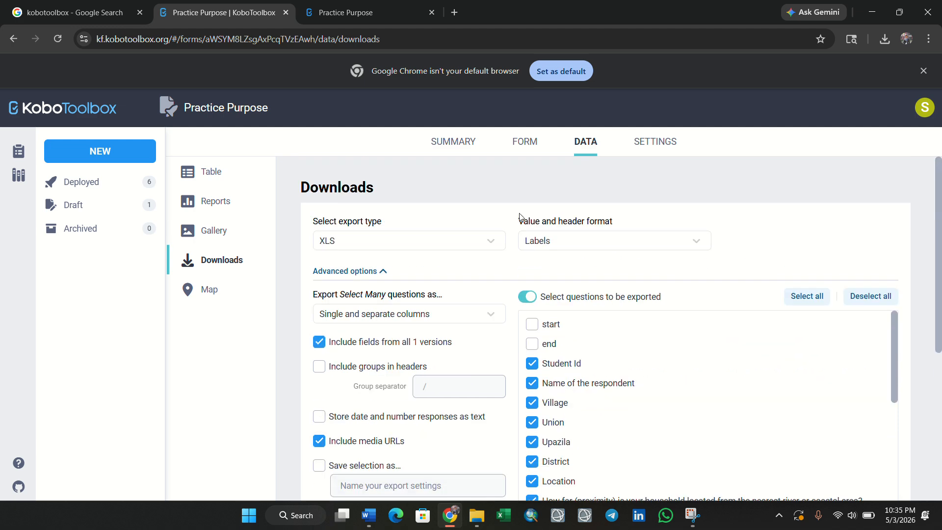
scroll(492, 285, "down", 5)
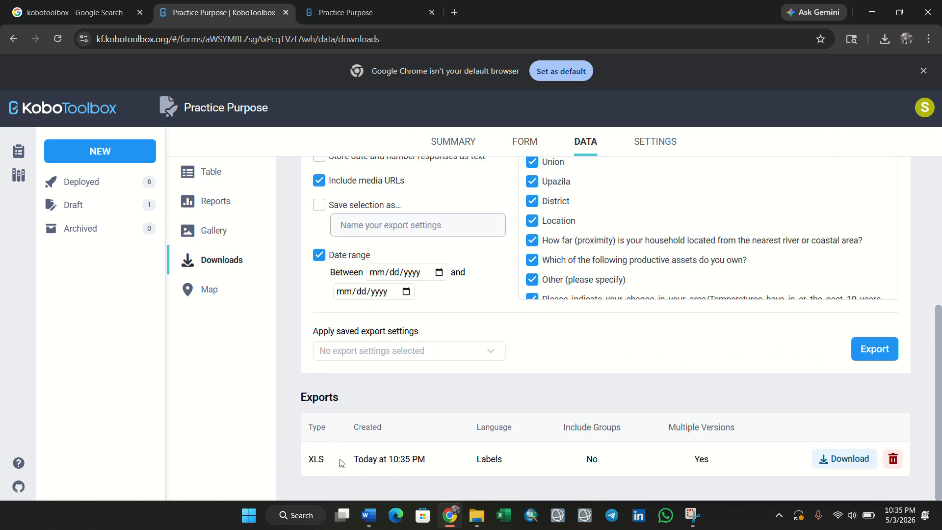
left_click(849, 462)
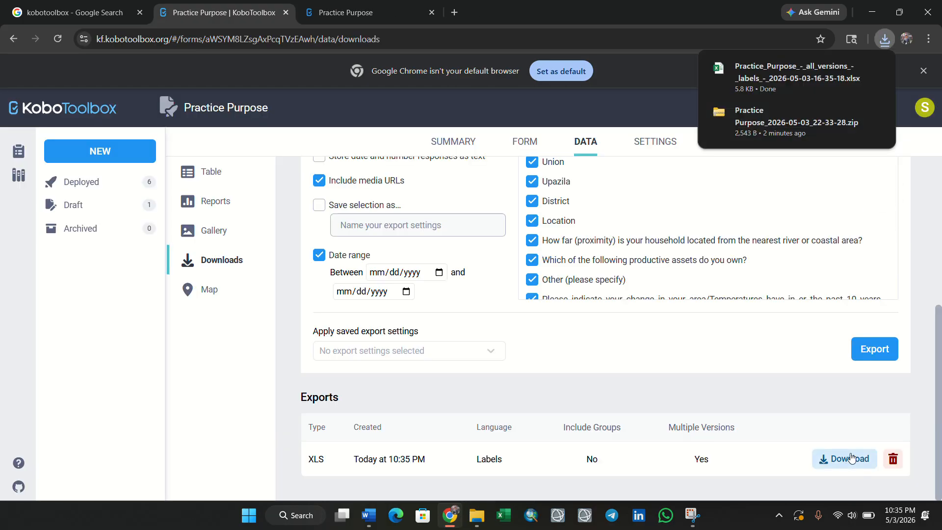
- Switch to Excel and open the newly downloaded Practice_Purpose workbook from the Downloads folder
left_click(503, 513)
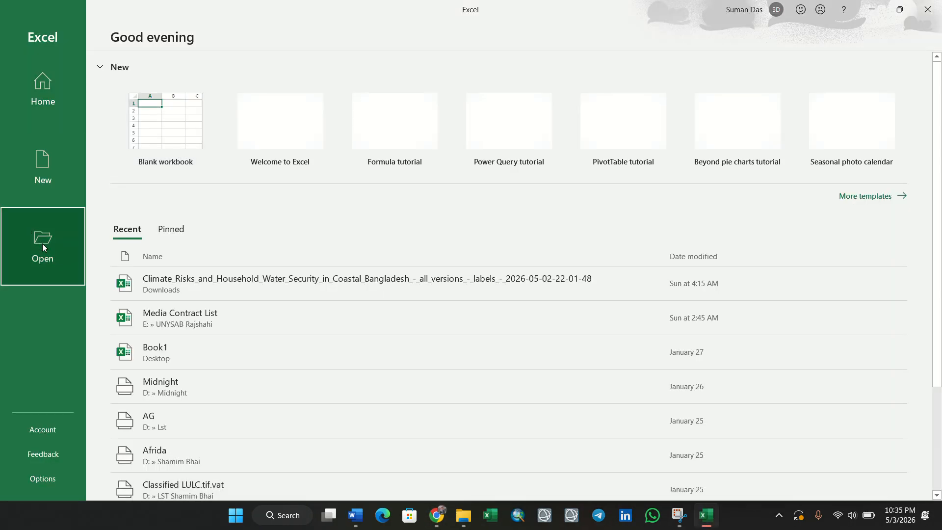
left_click(42, 243)
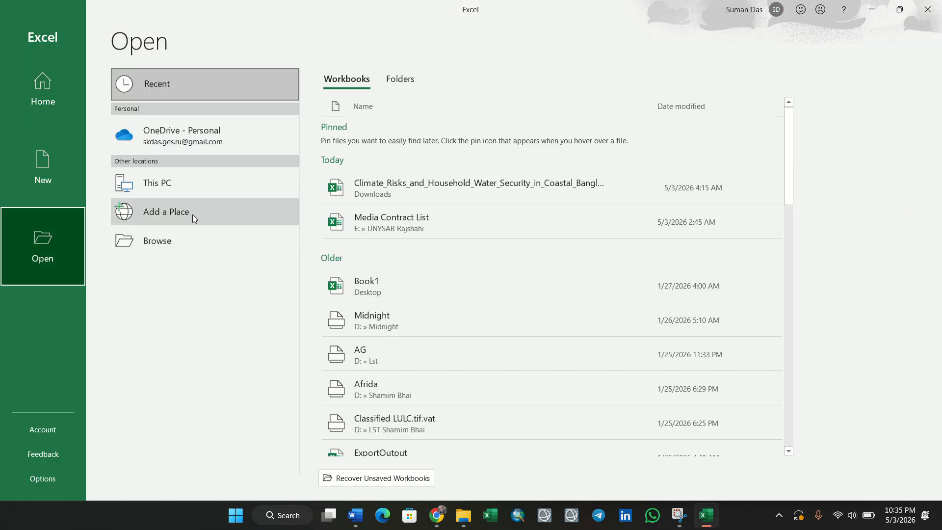
left_click(177, 238)
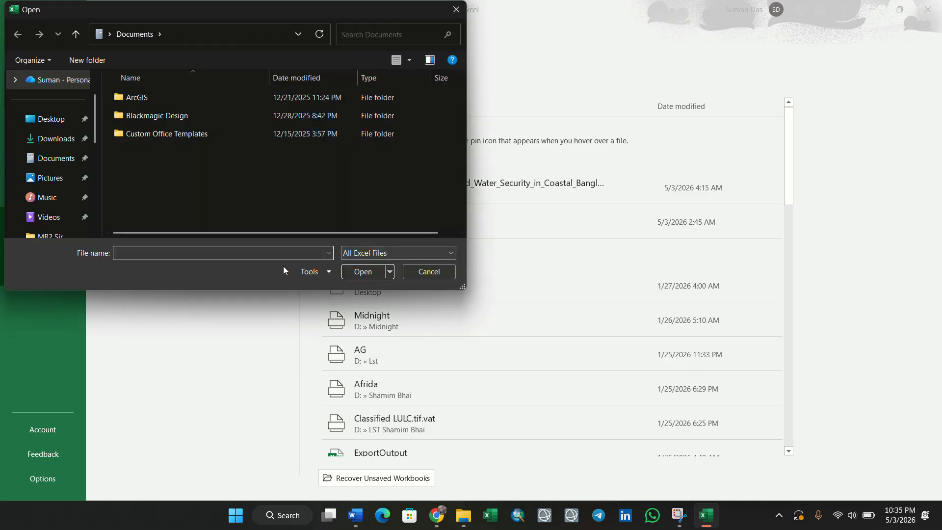
left_click(59, 137)
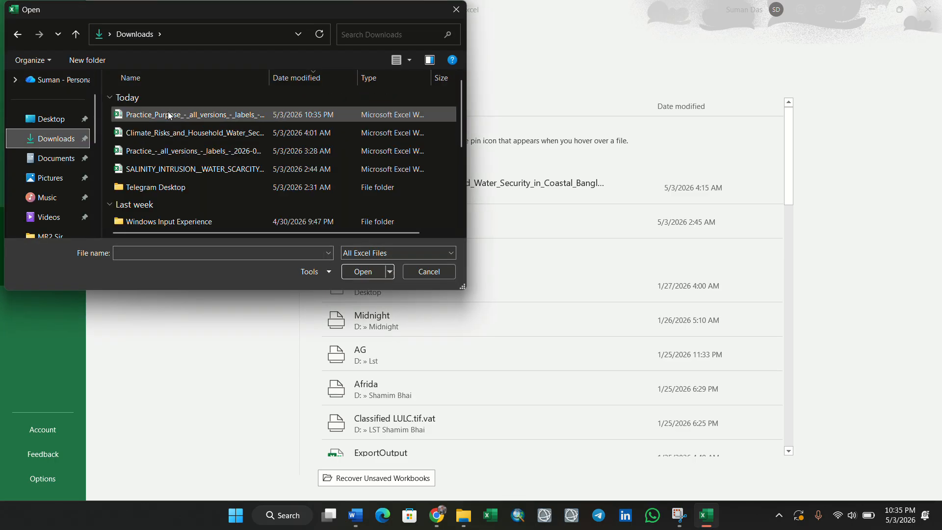
double_click(168, 115)
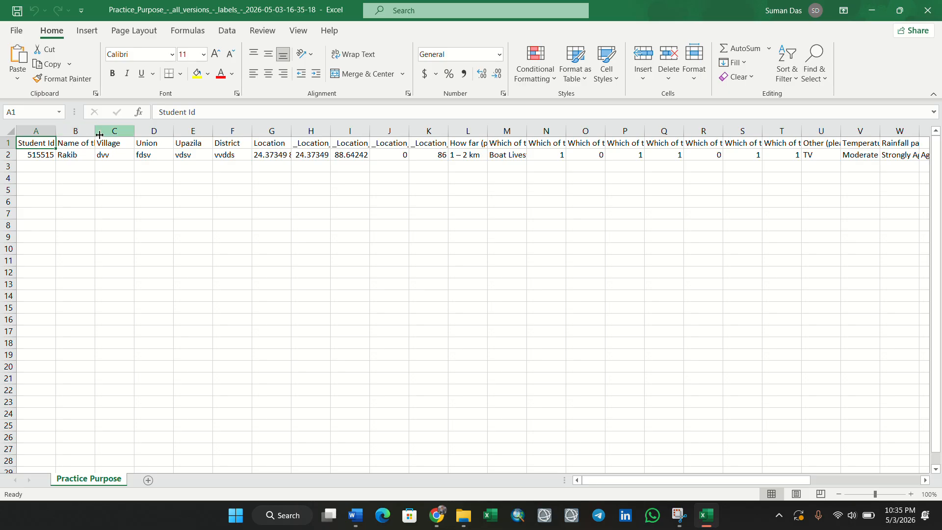
- Auto-fit the "Name of the respondent" column to its header and look through the exported response's columns
left_click_drag(97, 133, 114, 131)
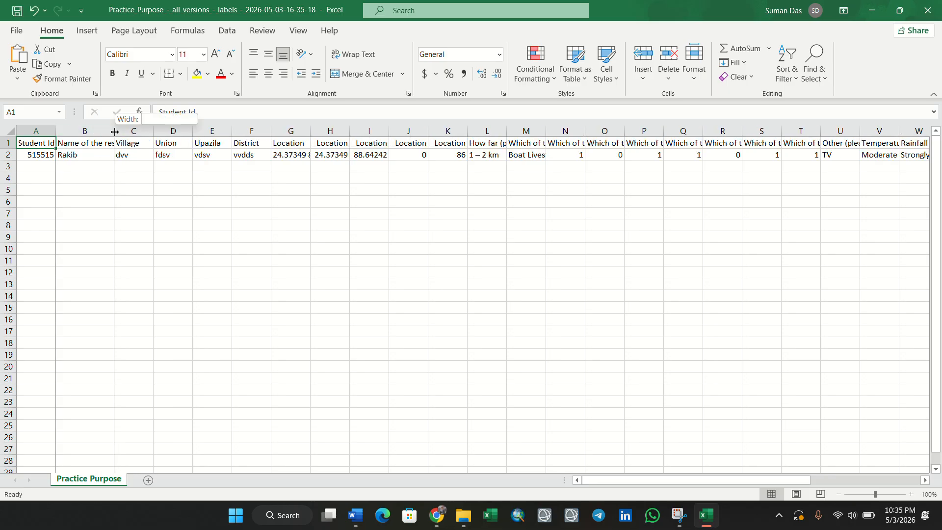
double_click(115, 132)
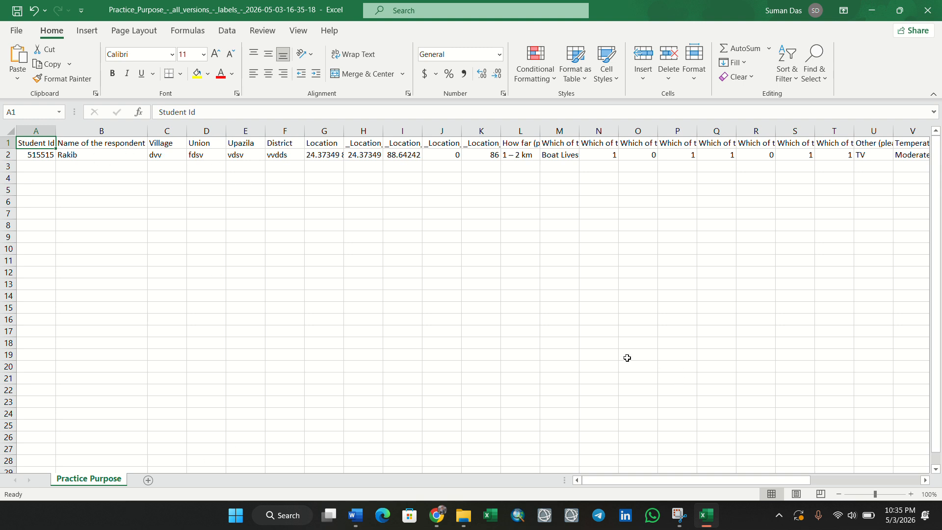
scroll(810, 238, "down", 3)
scroll(811, 235, "up", 3)
left_click_drag(698, 479, 540, 472)
left_click_drag(643, 479, 684, 472)
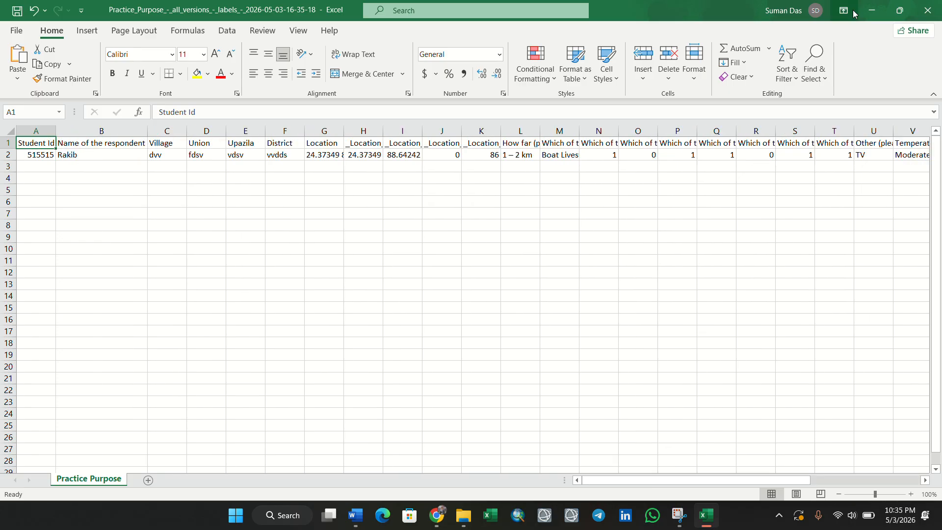
- Minimize the workbook and return to the start of the Practice Purpose downloads page in KoboToolbox
left_click(872, 11)
scroll(448, 292, "up", 5)
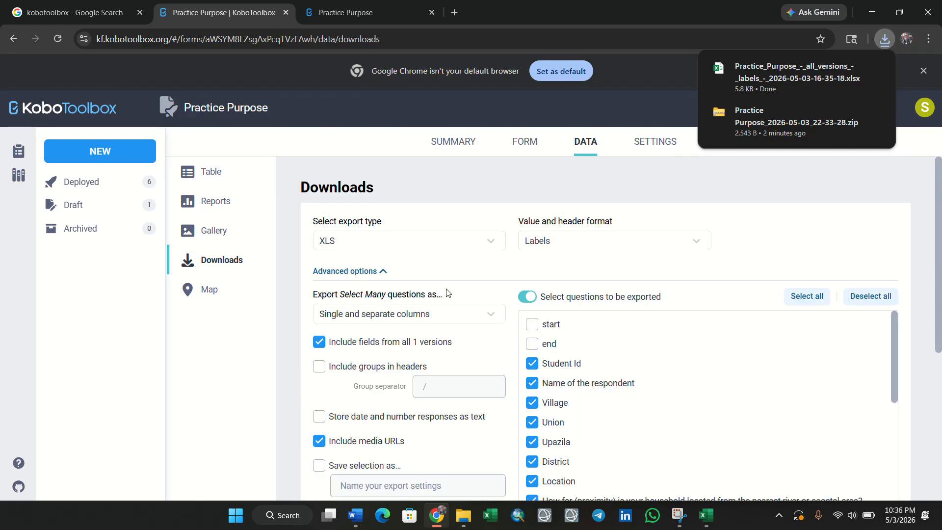